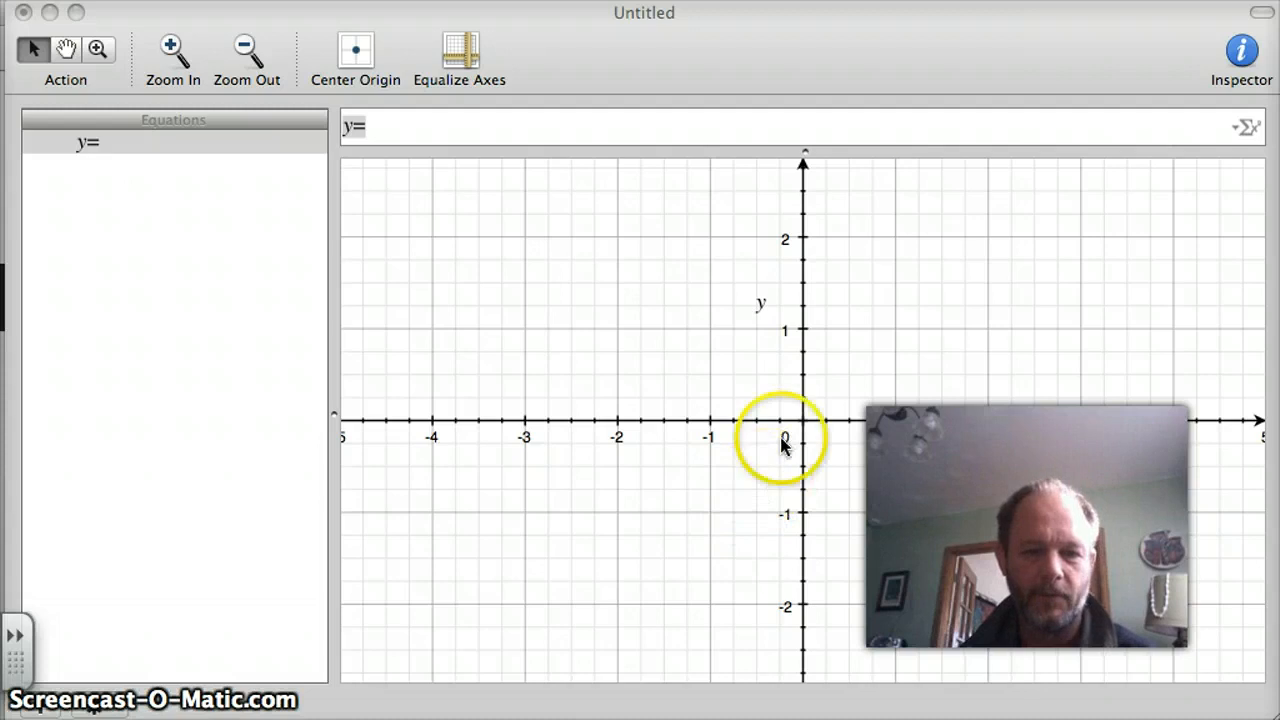
Replace the default equation with y=x^2 and plot it on the graph.
left_click(381, 125)
left_click(380, 124)
key("BackSpace")
key("BackSpace")
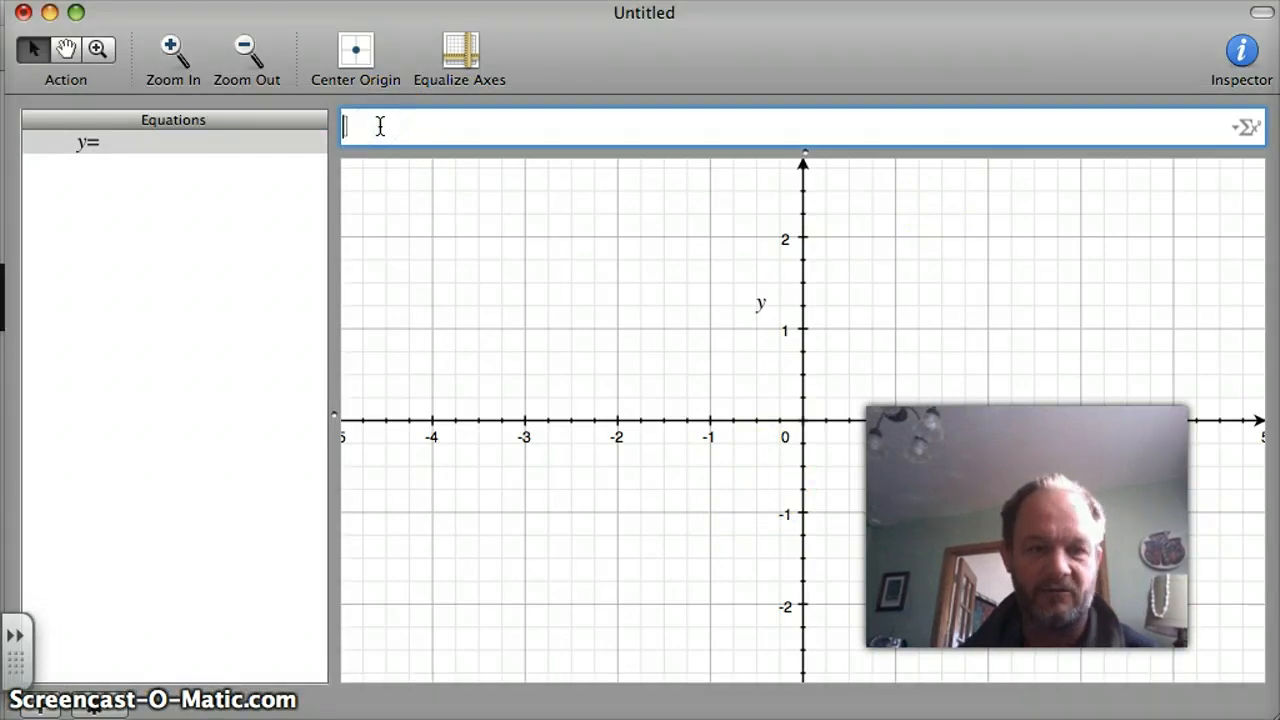
type("y")
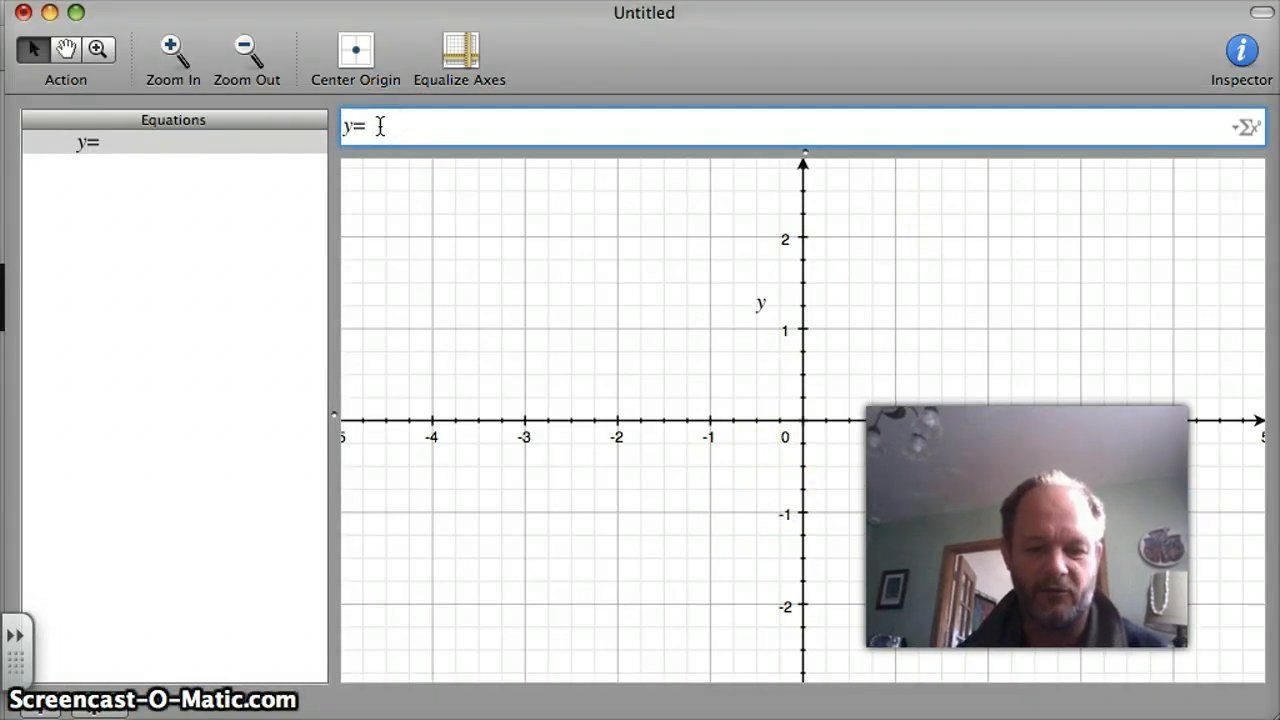
type("=x")
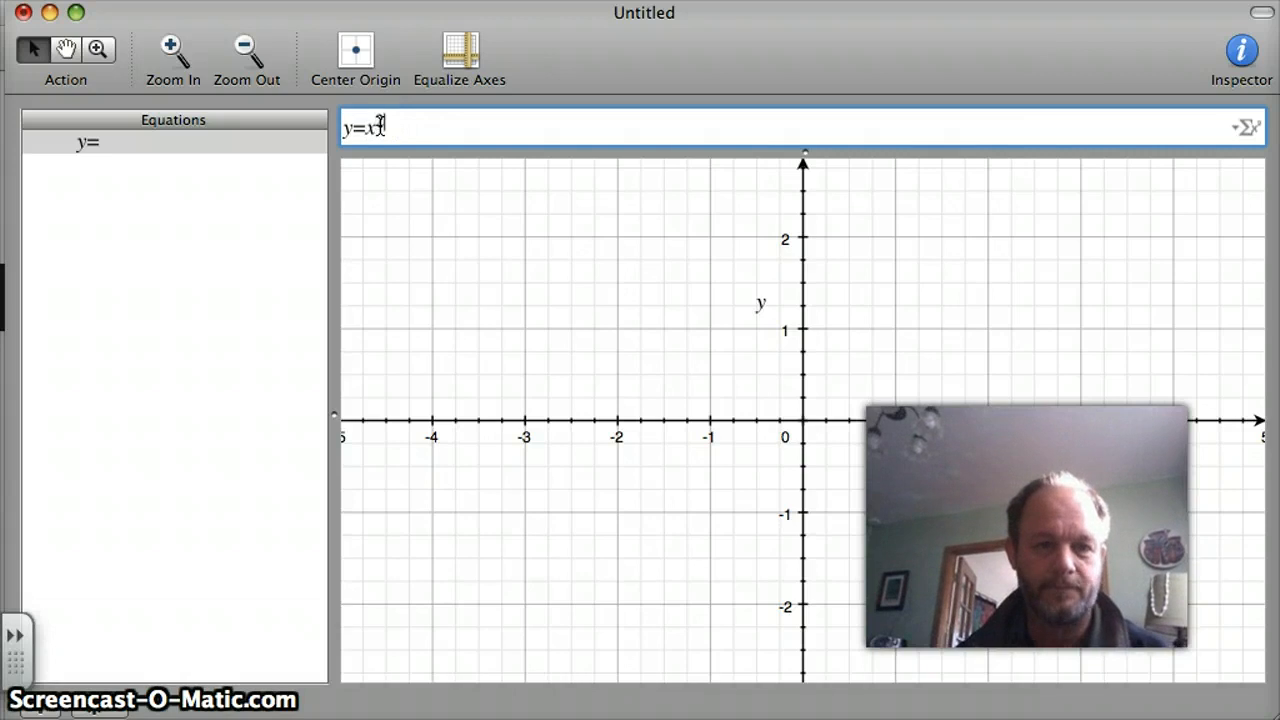
type("^2")
key("Return")
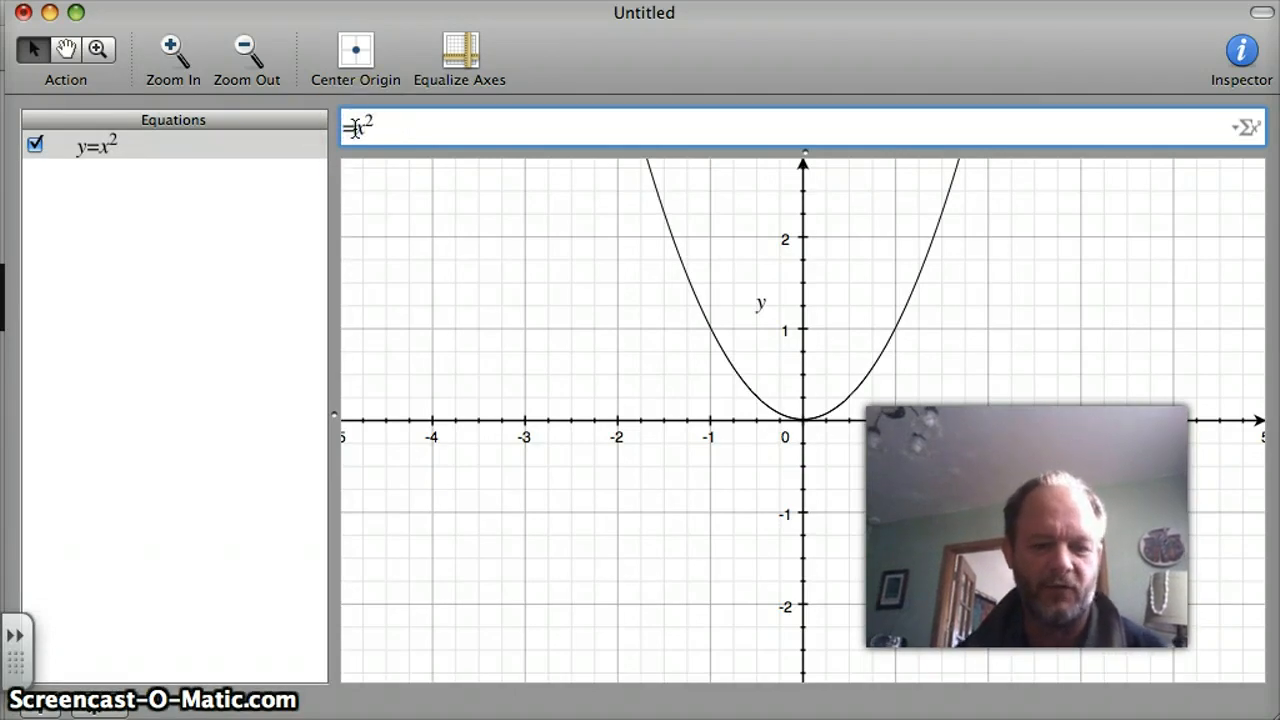
Swap the variables in the parabola's equation so that it reads x=y^2, and plot it.
type("=")
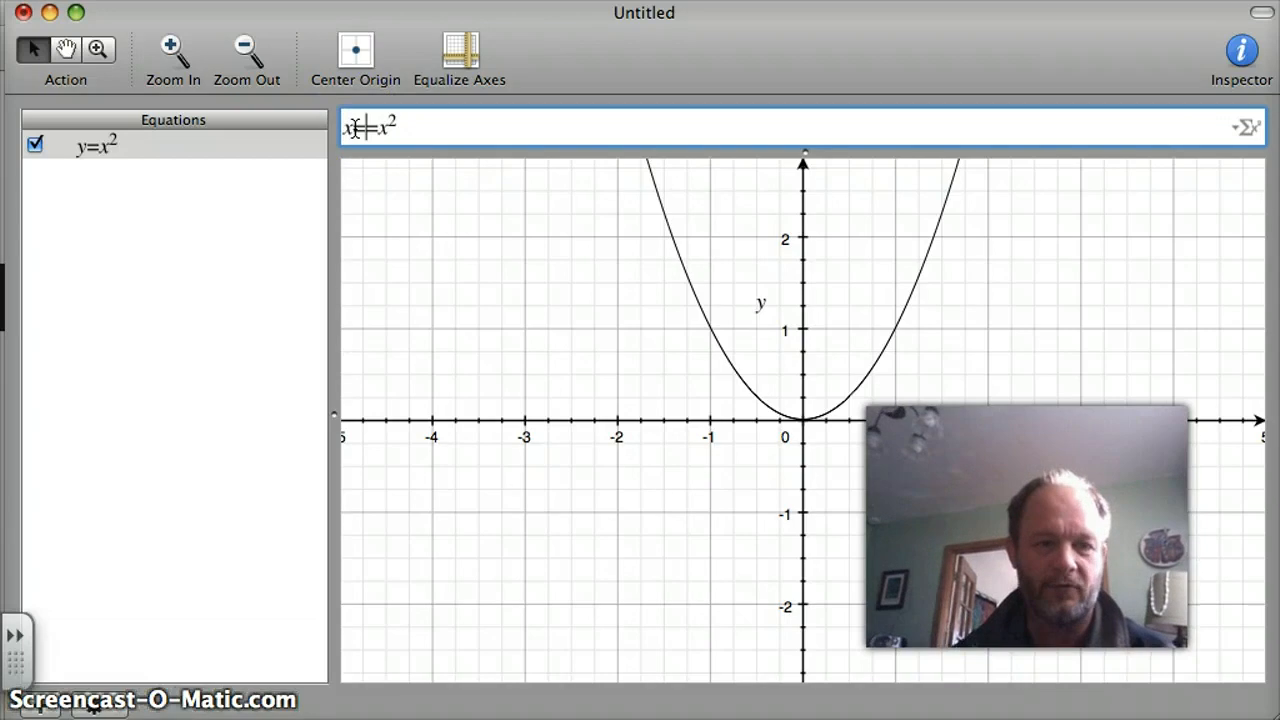
key("Right")
key("Right")
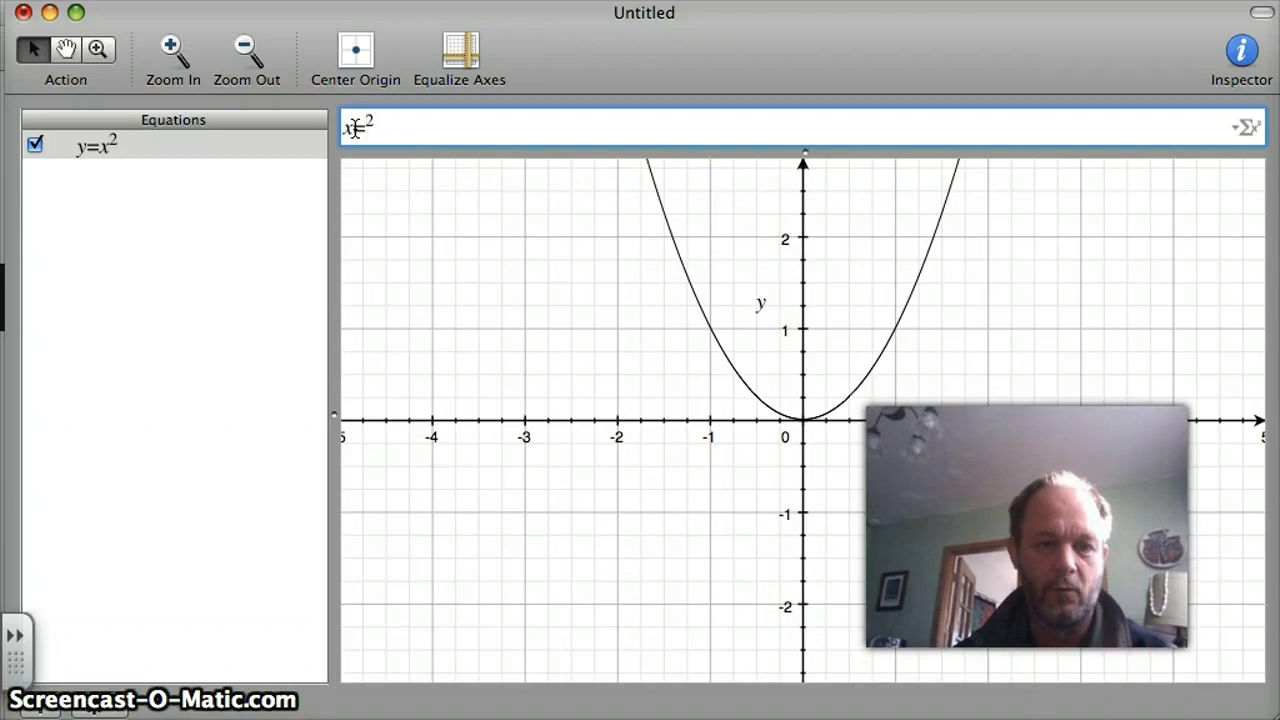
type("y")
left_click(392, 130)
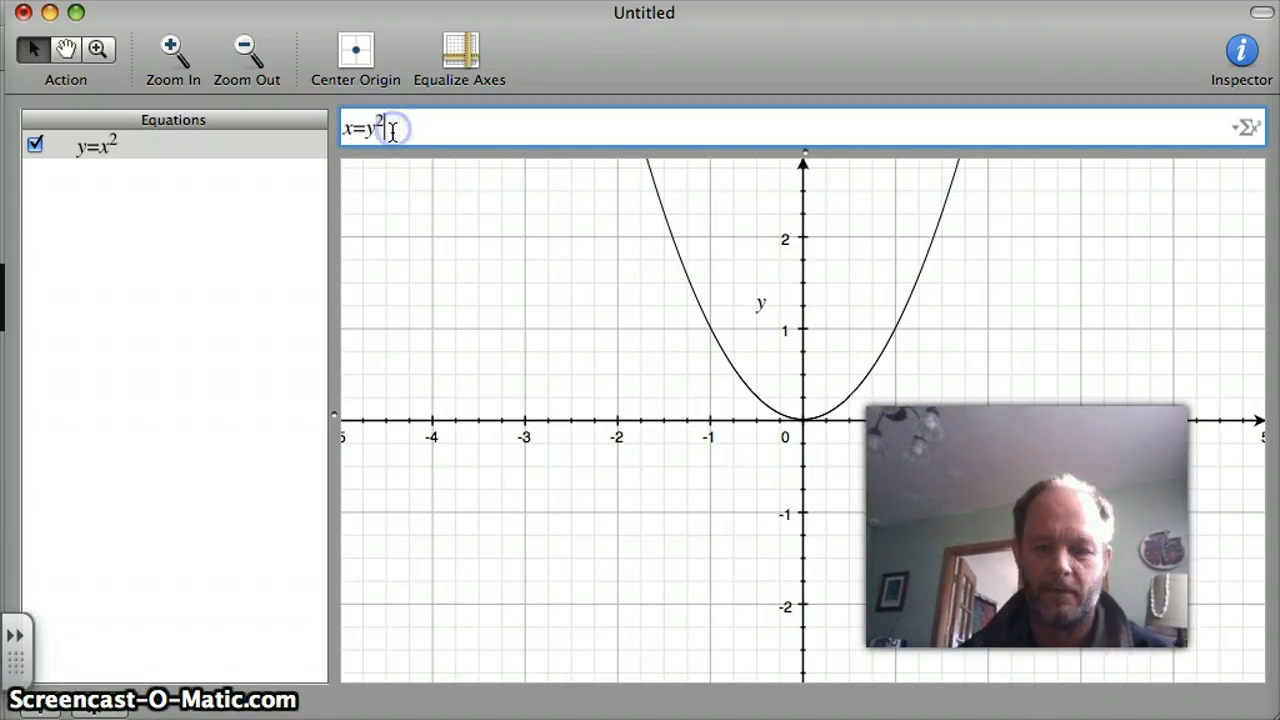
key("Return")
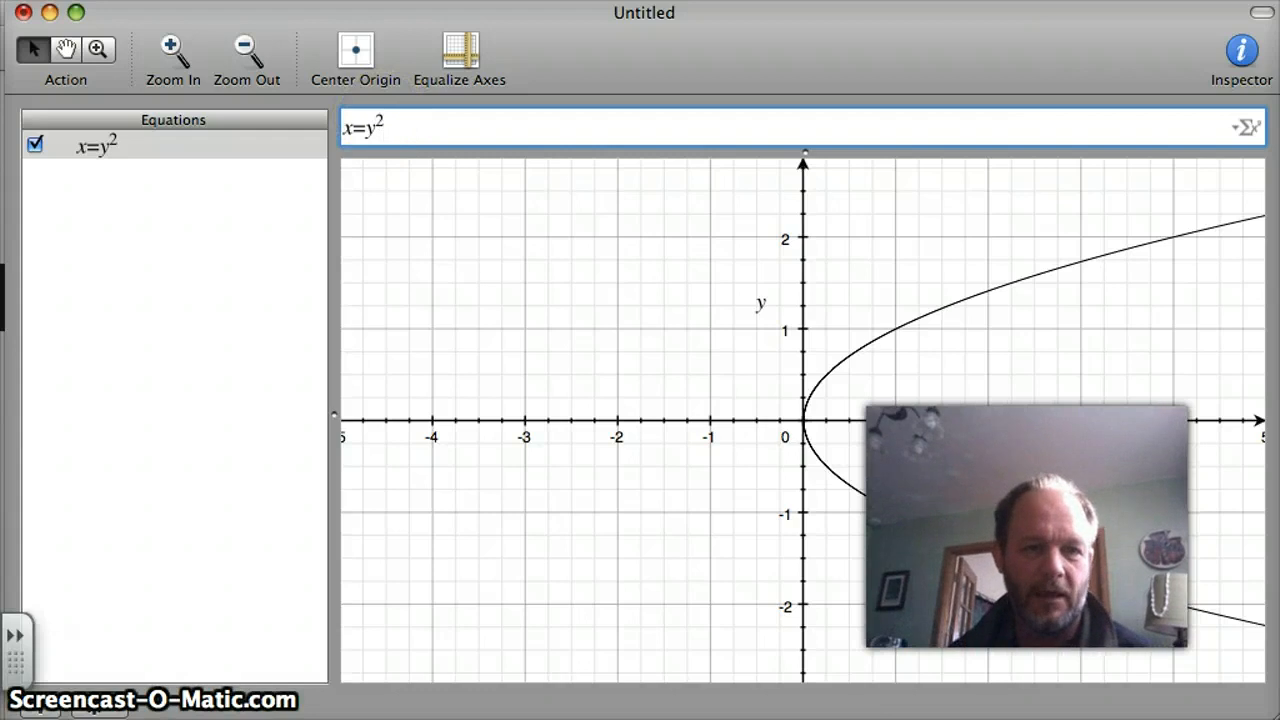
Add a second equation, x=y, and plot it together with the sideways parabola.
left_click(460, 0)
left_click(485, 0)
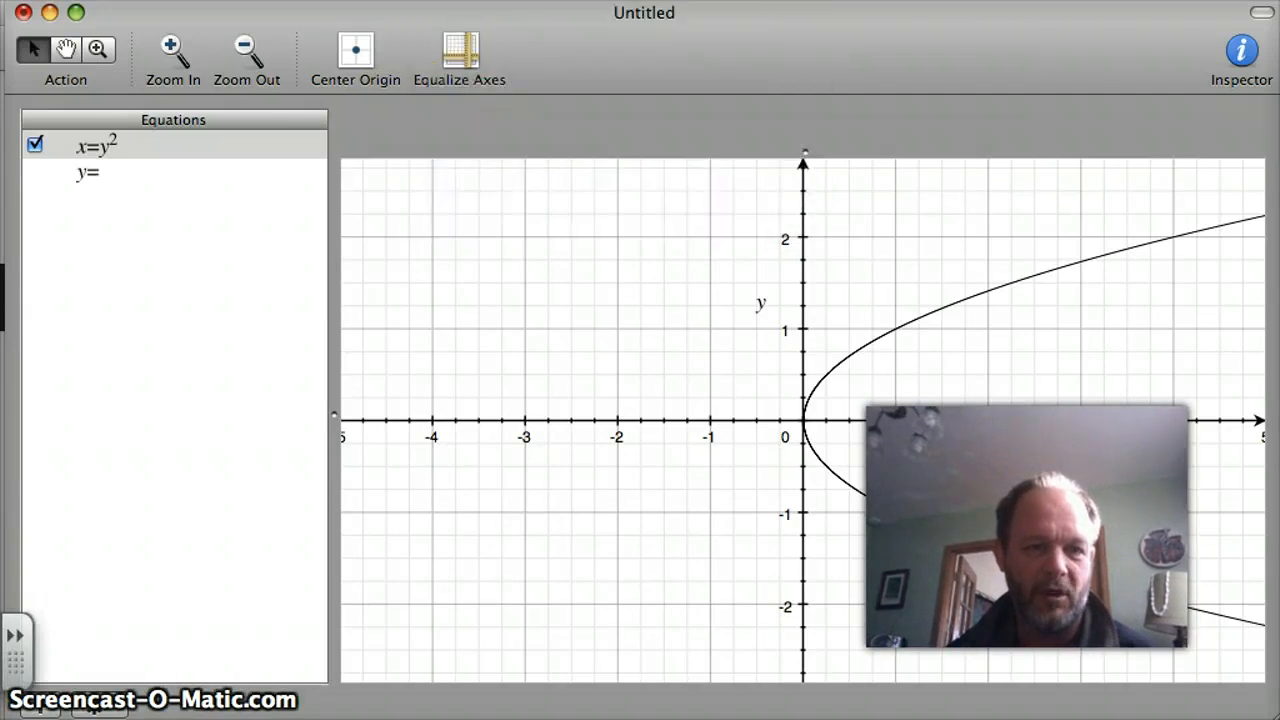
left_click(352, 131)
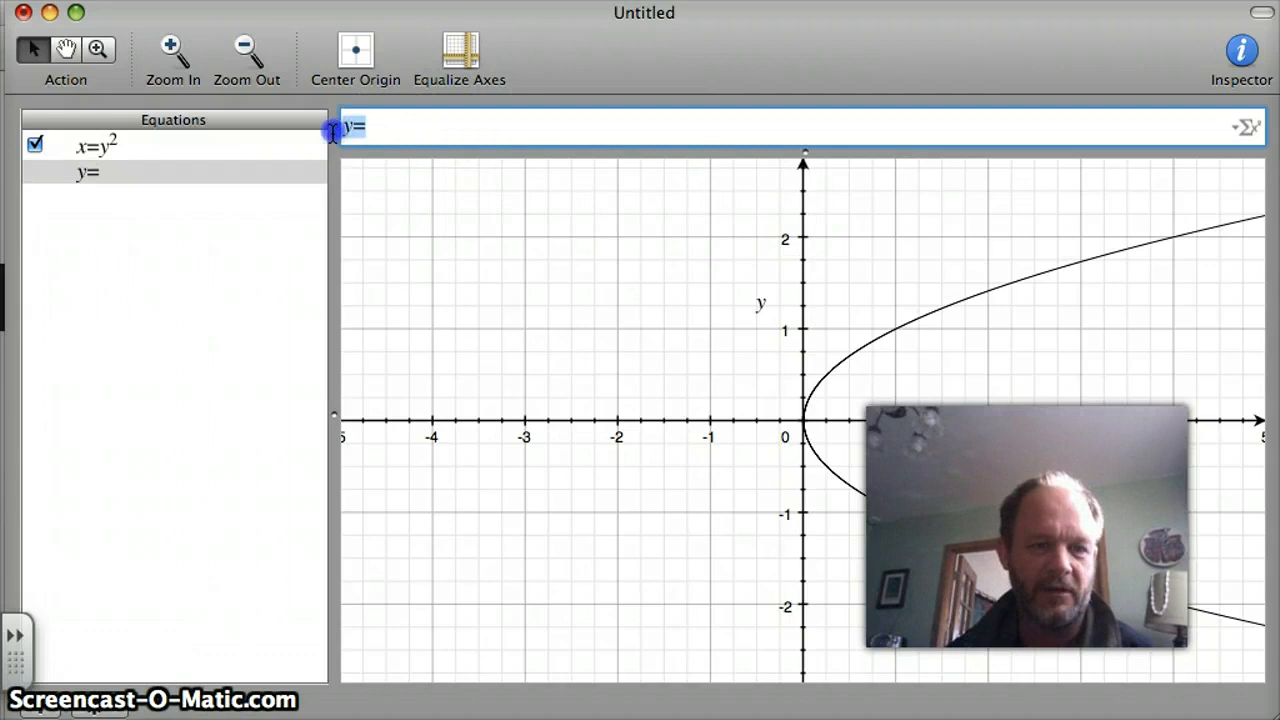
type("x=")
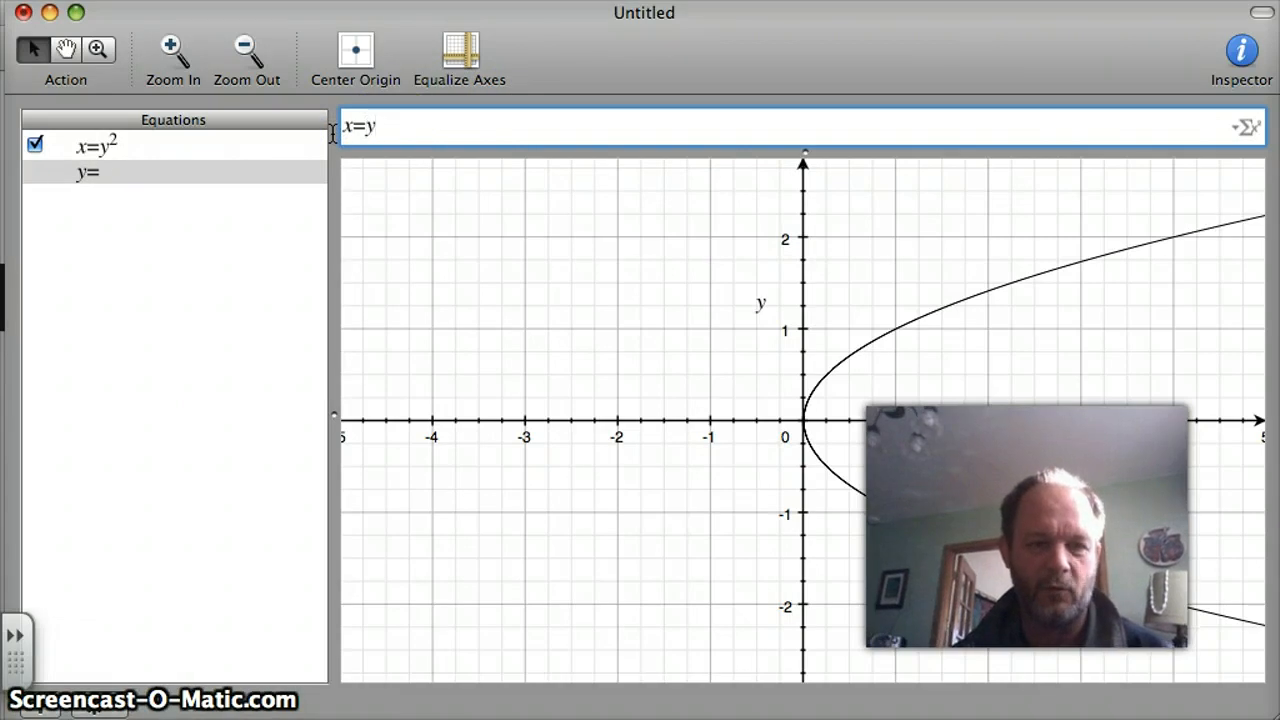
key("Return")
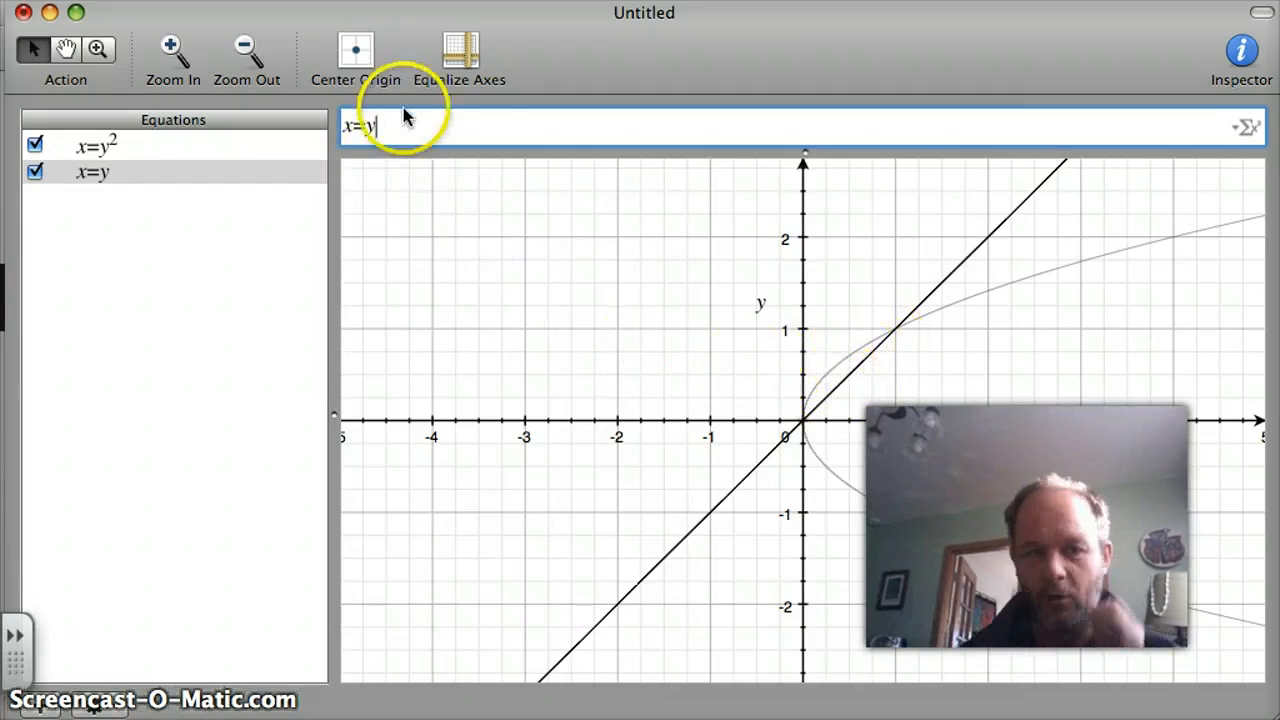
Add a third equation, y=x^2, and plot it alongside the existing line and sideways parabola.
left_click(455, 0)
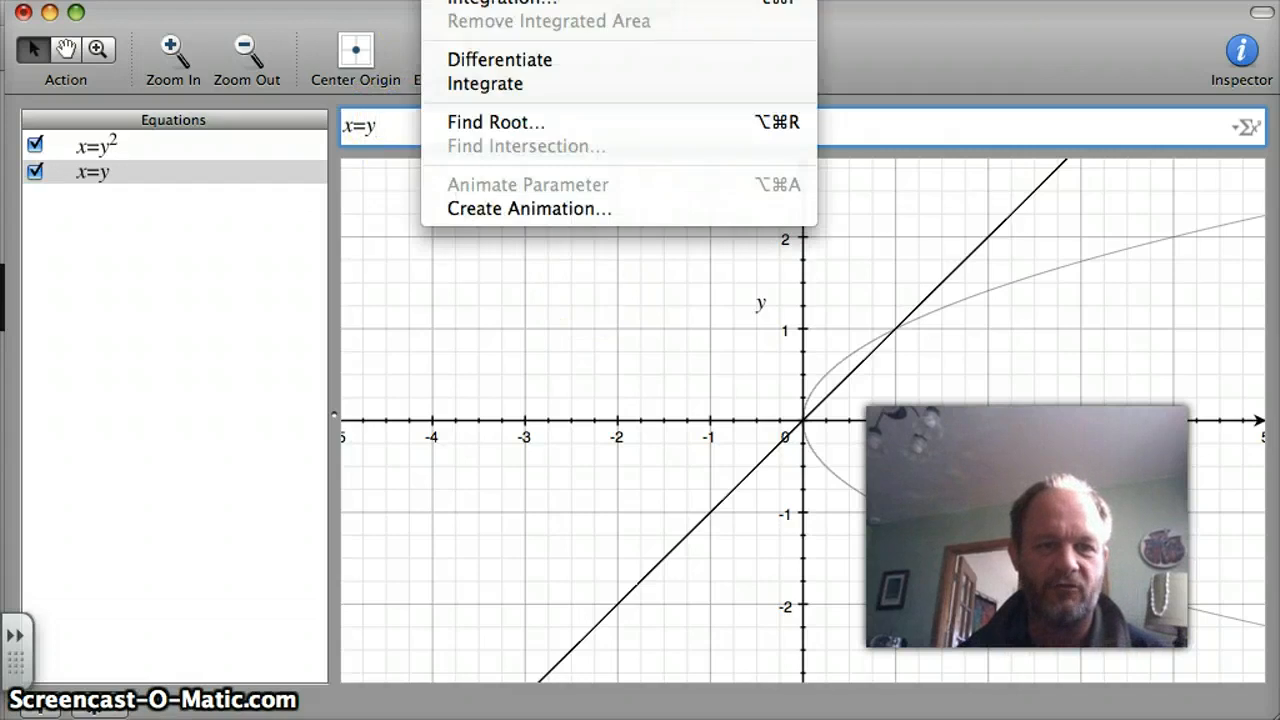
left_click(460, 0)
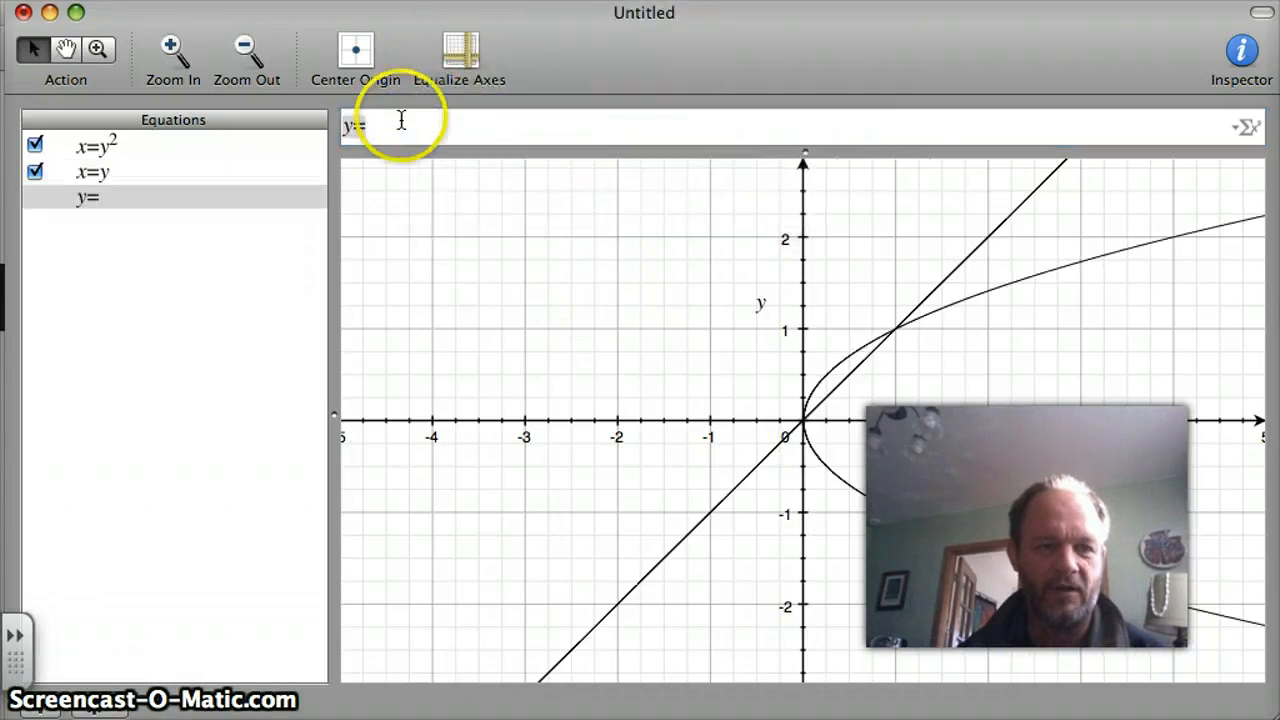
left_click(391, 132)
key("BackSpace")
key("BackSpace")
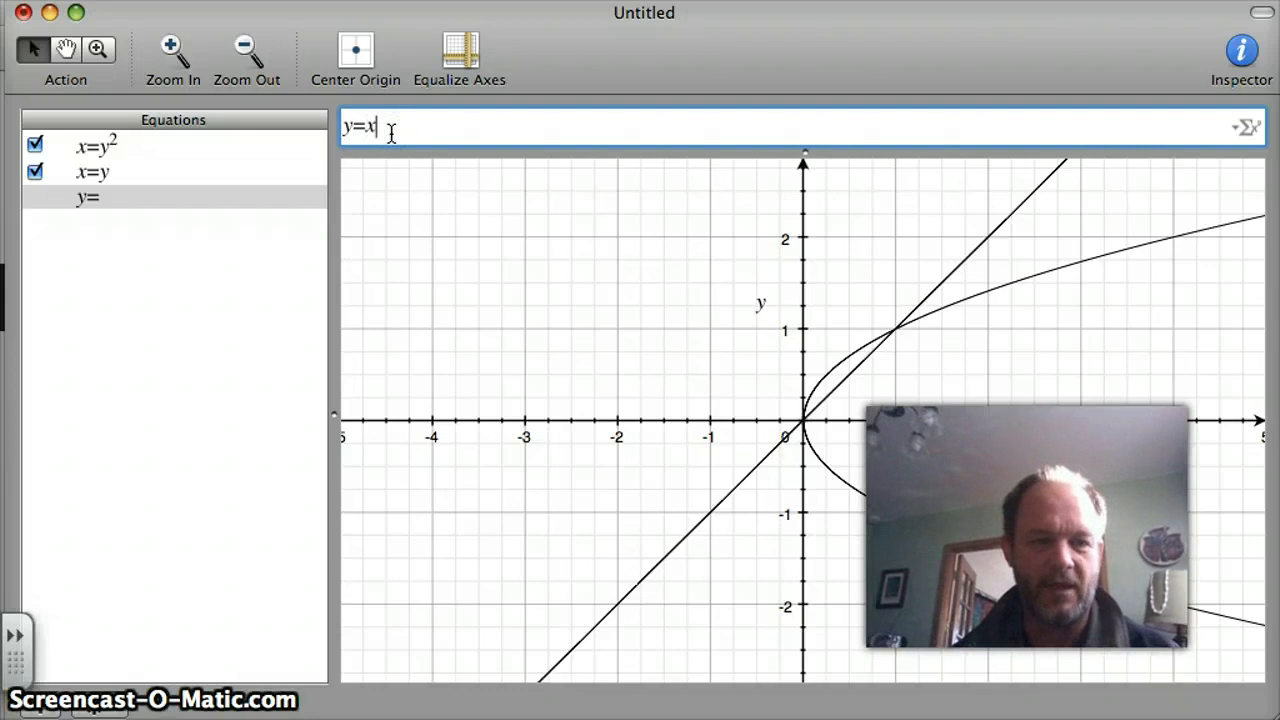
type("y=x^2")
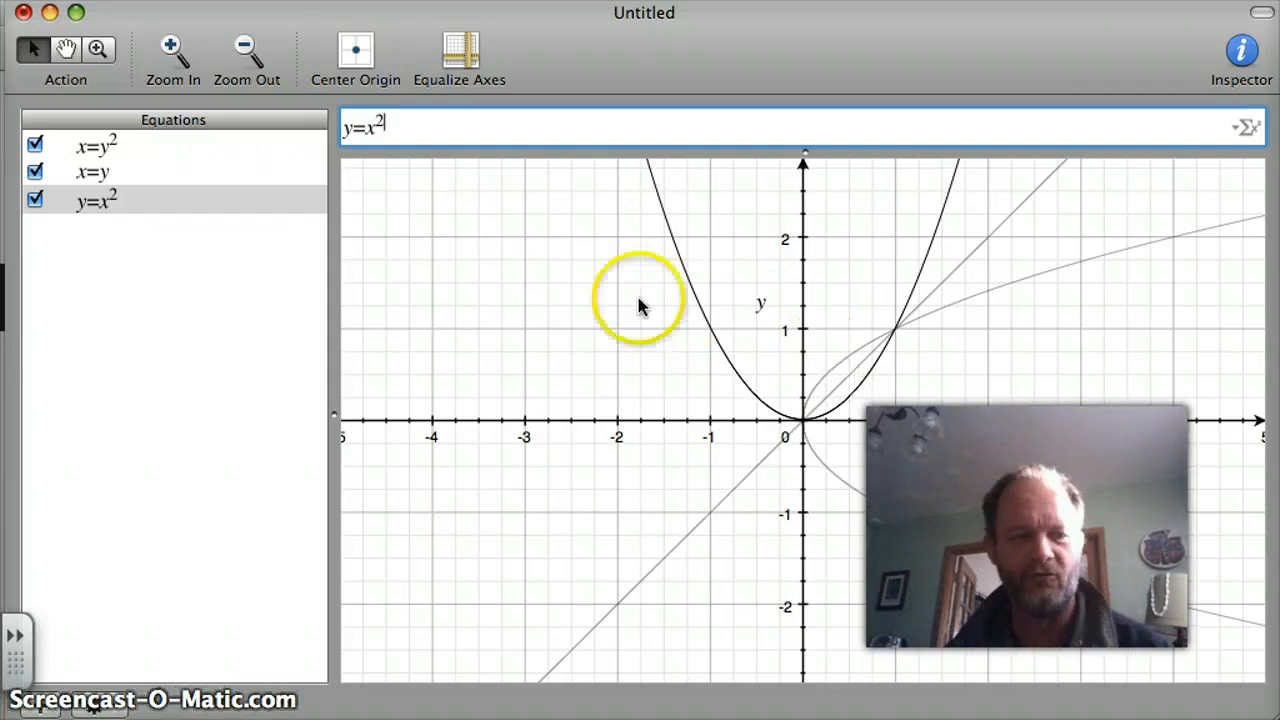
Clear the content of the y=x^2 equation and hide the x=y and x=y^2 graphs.
left_click_drag(391, 124, 314, 128)
key("BackSpace")
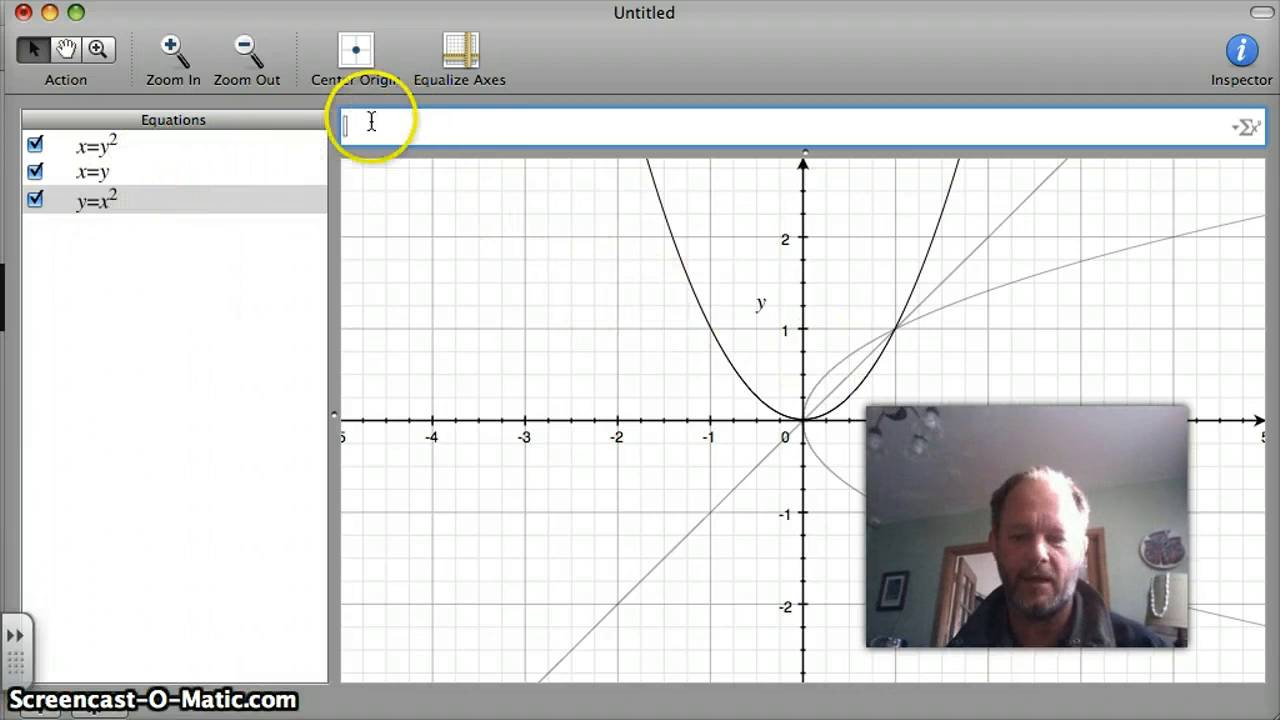
left_click(37, 199)
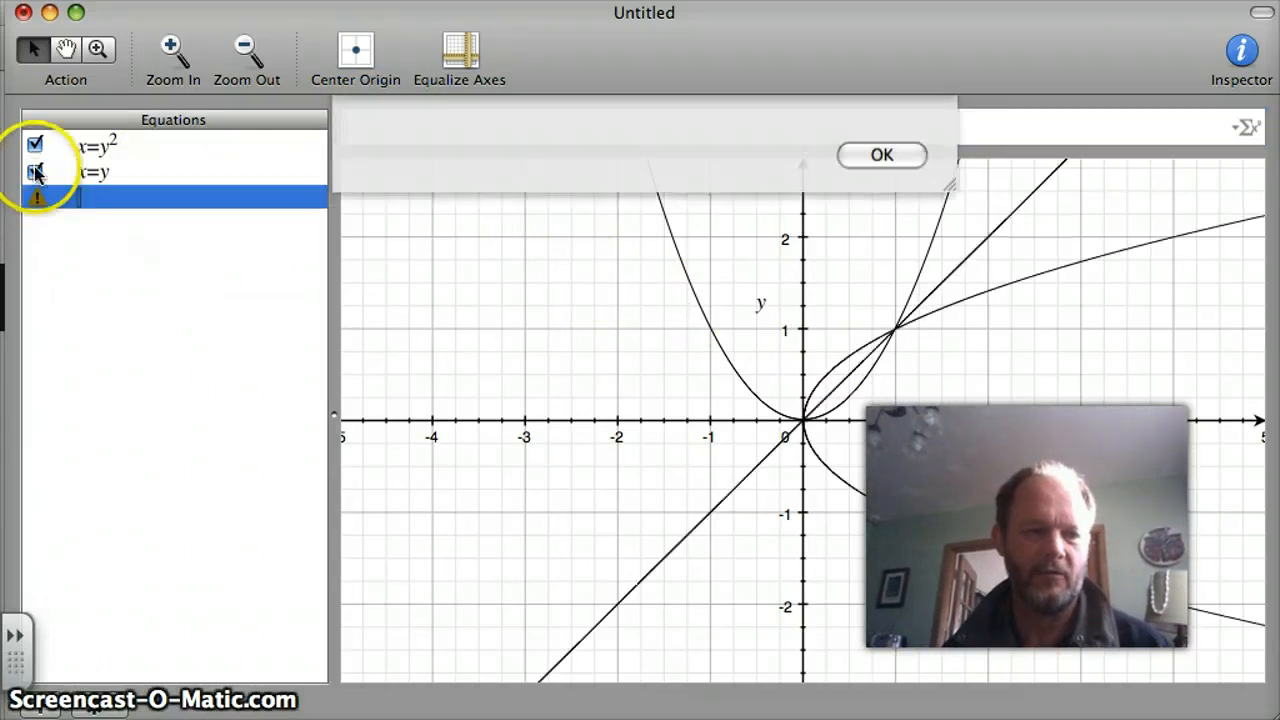
left_click(917, 440)
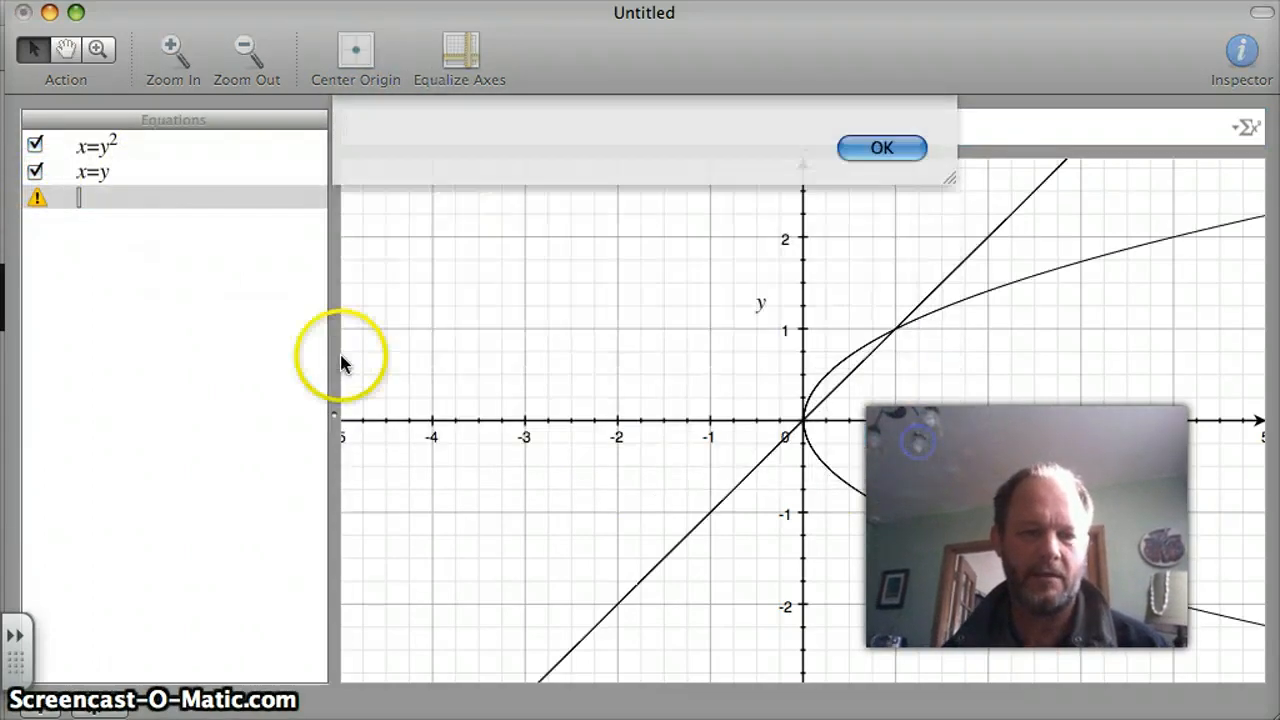
left_click(35, 172)
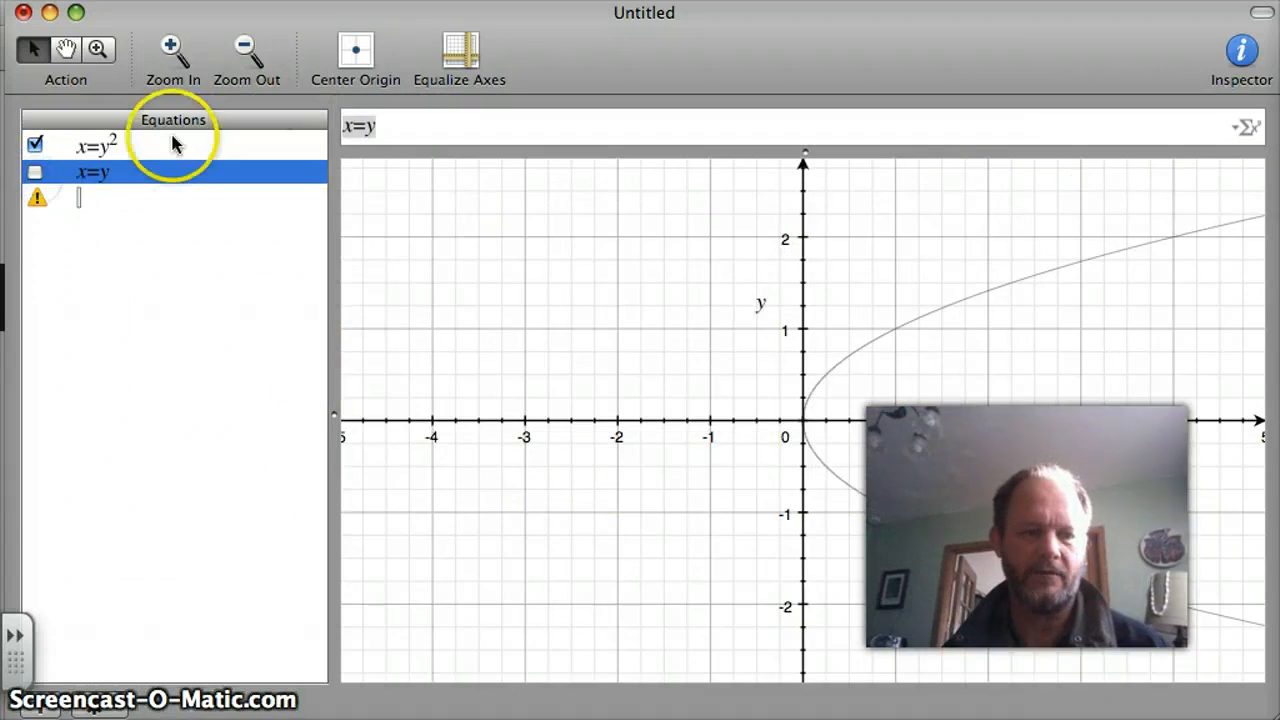
left_click(35, 146)
Delete the emptied third equation from the equation list.
left_click(63, 200)
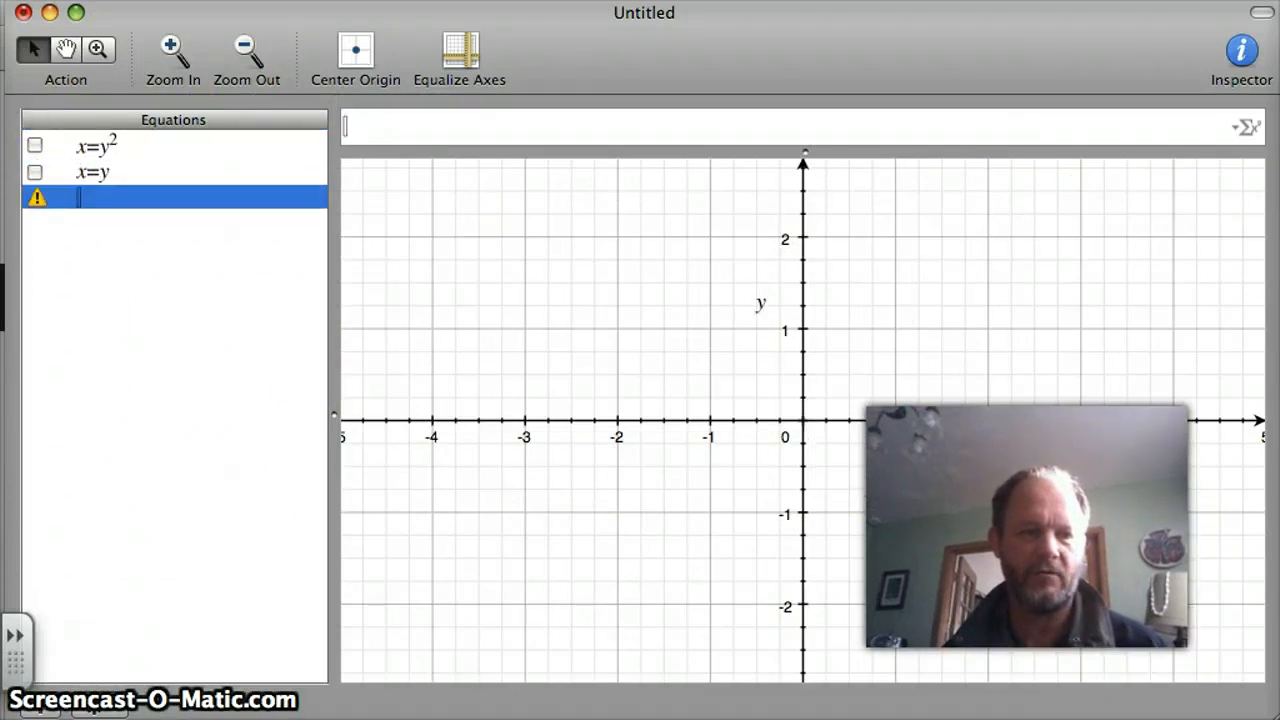
left_click(225, 0)
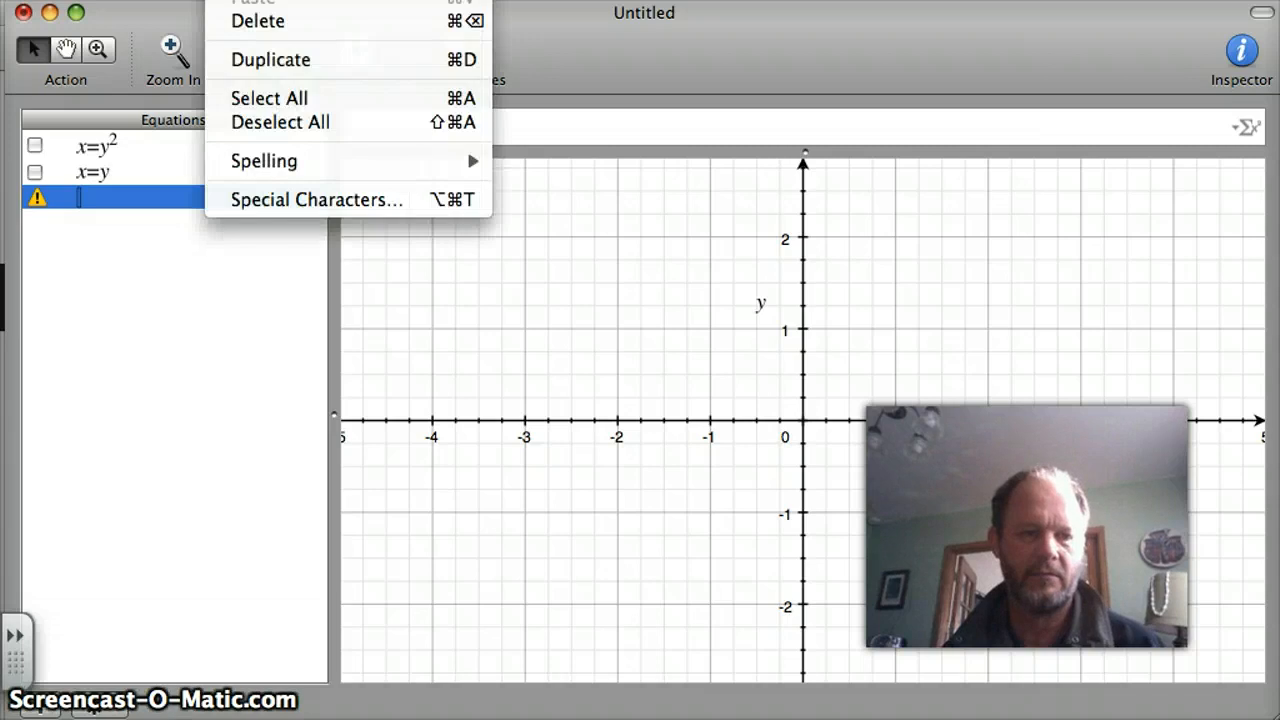
mouse_move(290, 0)
left_click(286, 28)
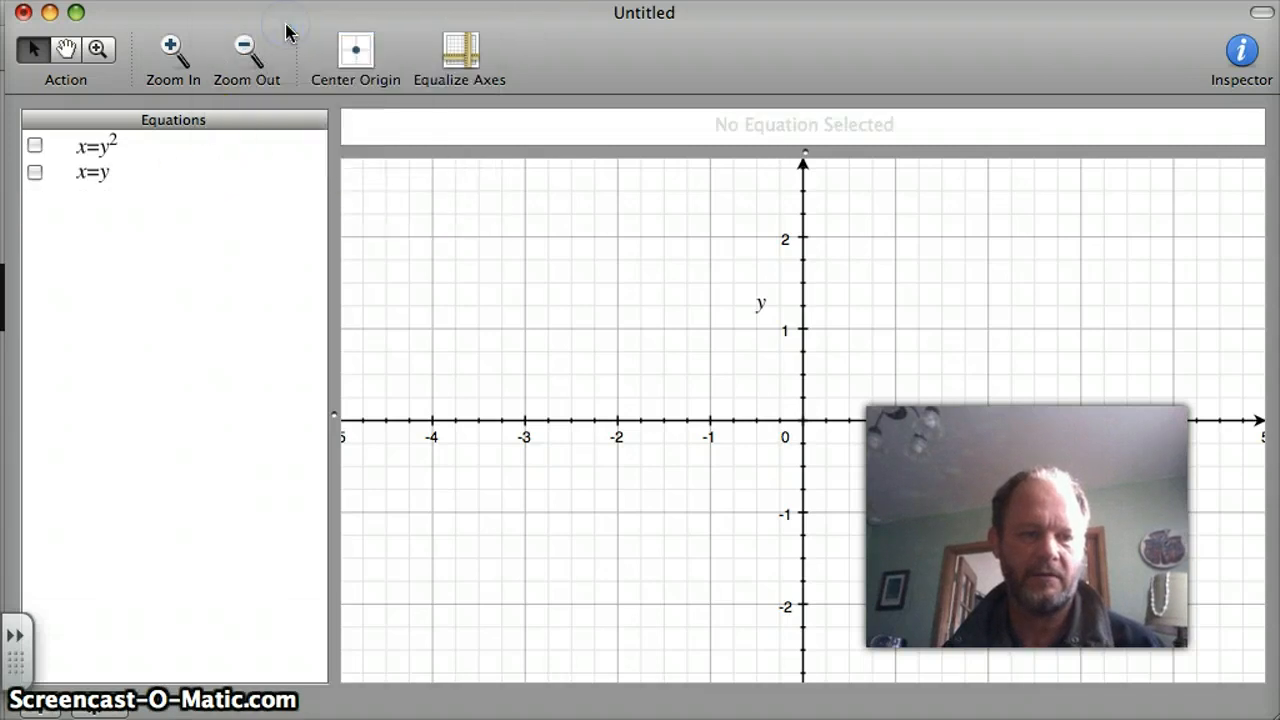
Delete the remaining x=y and x=y^2 equations from the equation list.
left_click(93, 172)
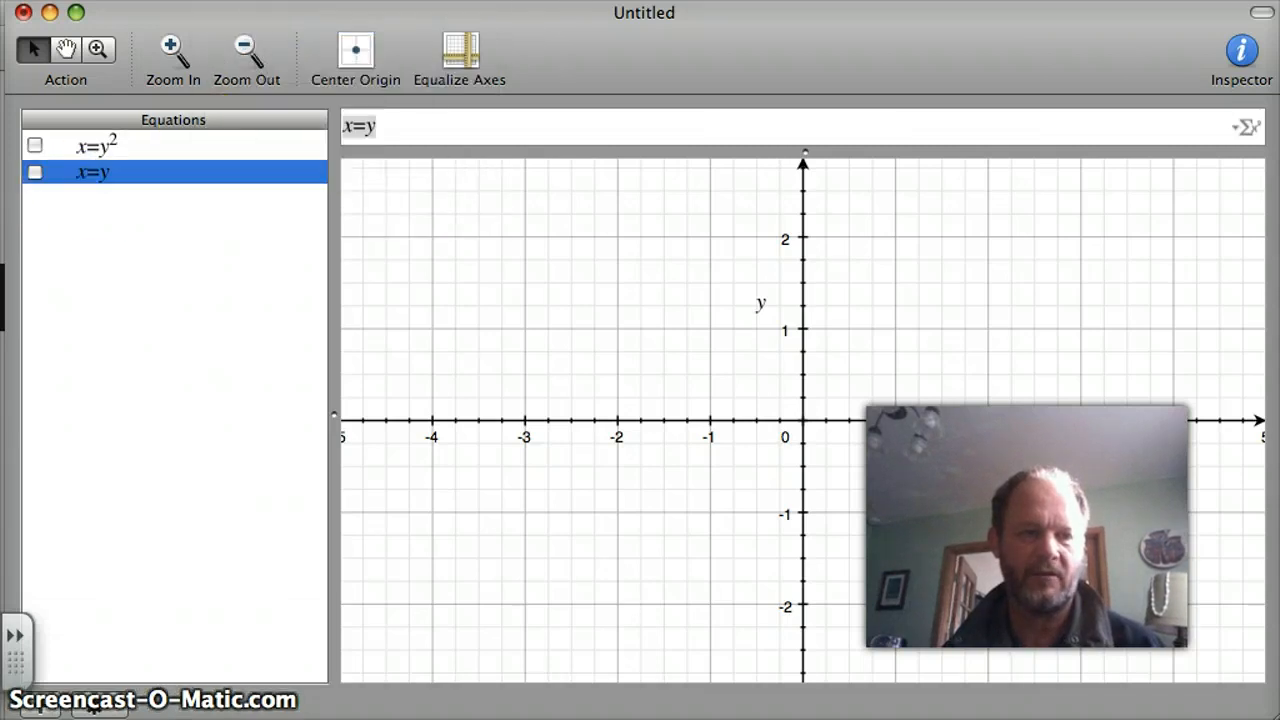
left_click(225, 0)
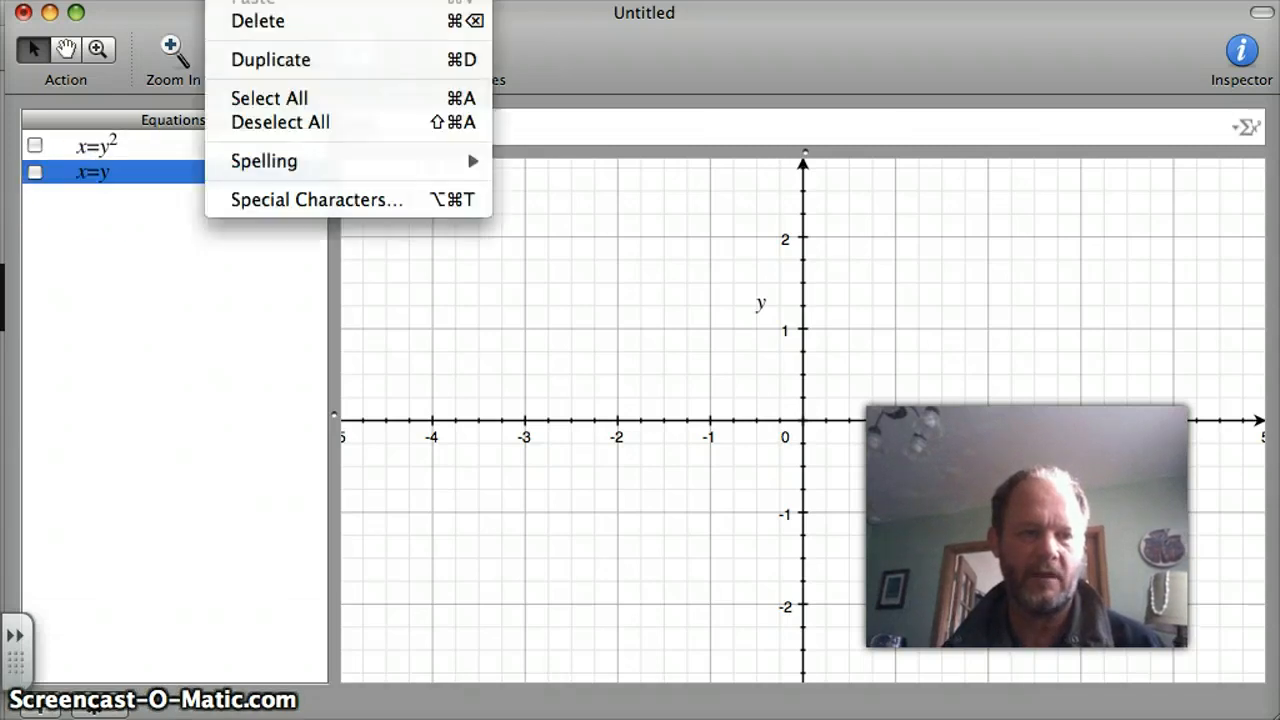
left_click(274, 24)
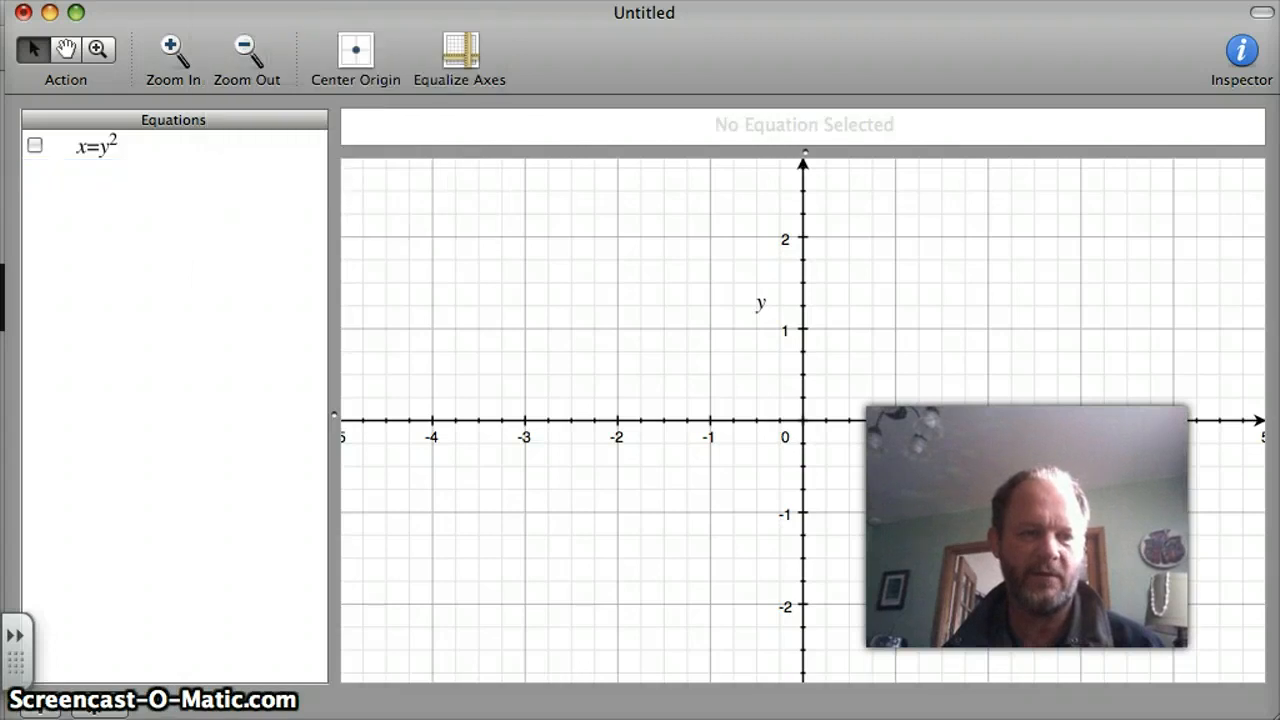
left_click(95, 148)
left_click(225, 0)
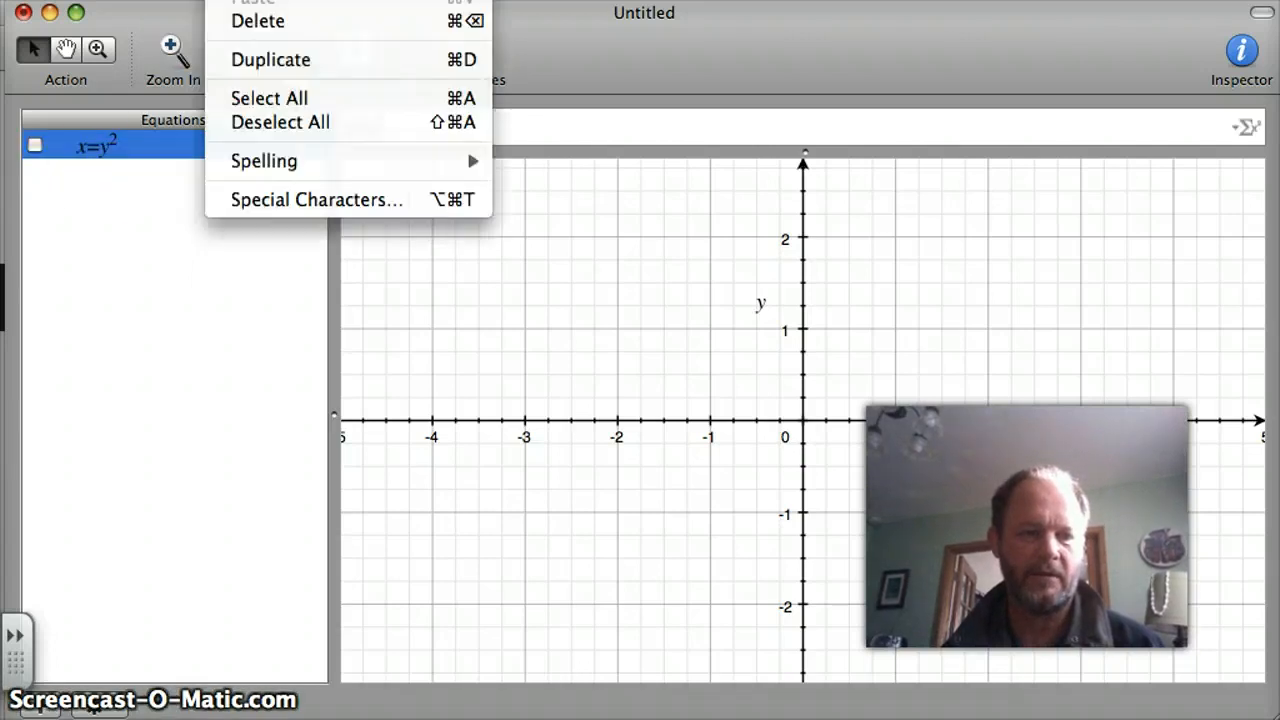
left_click(271, 28)
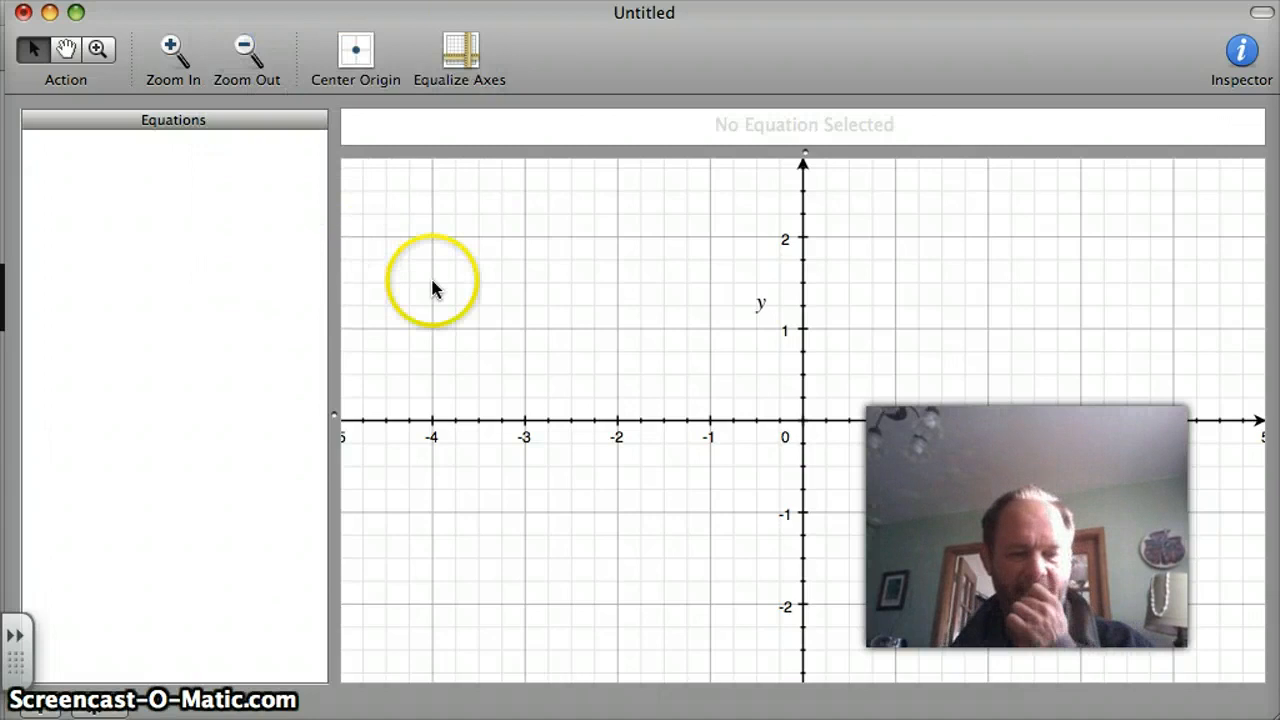
Add a new equation to the empty equation list.
left_click(600, 135)
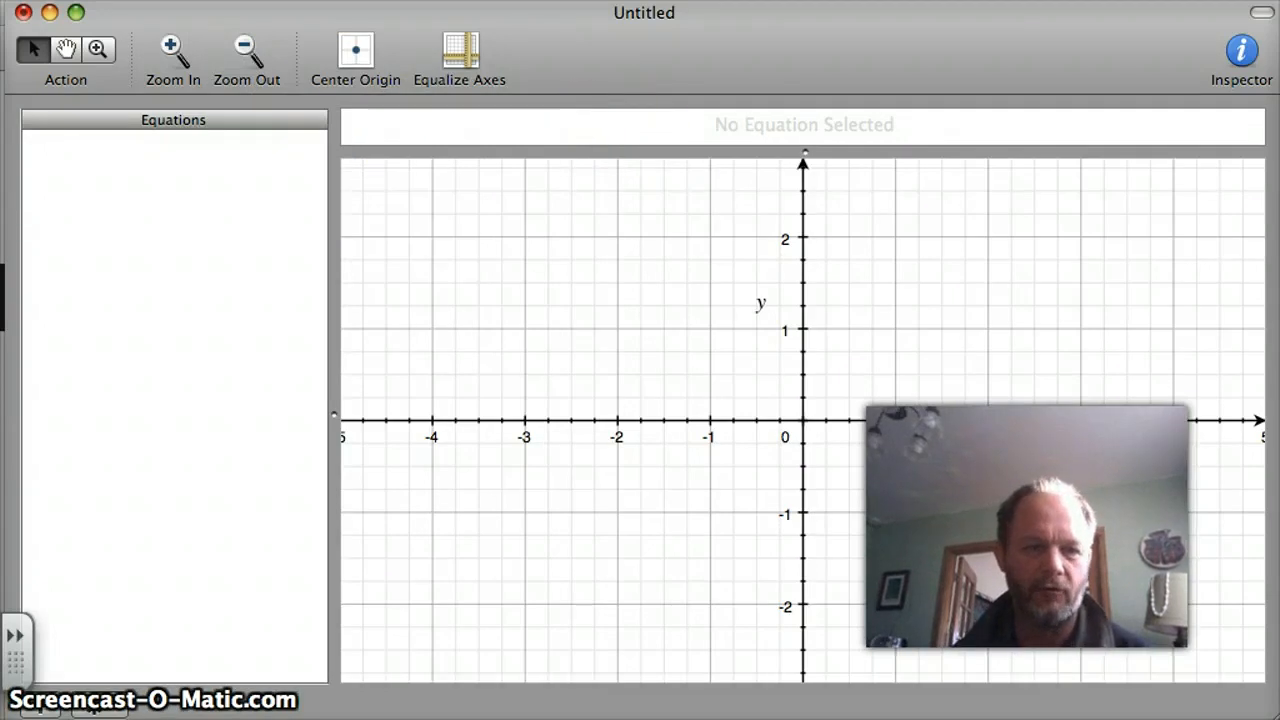
left_click(460, 0)
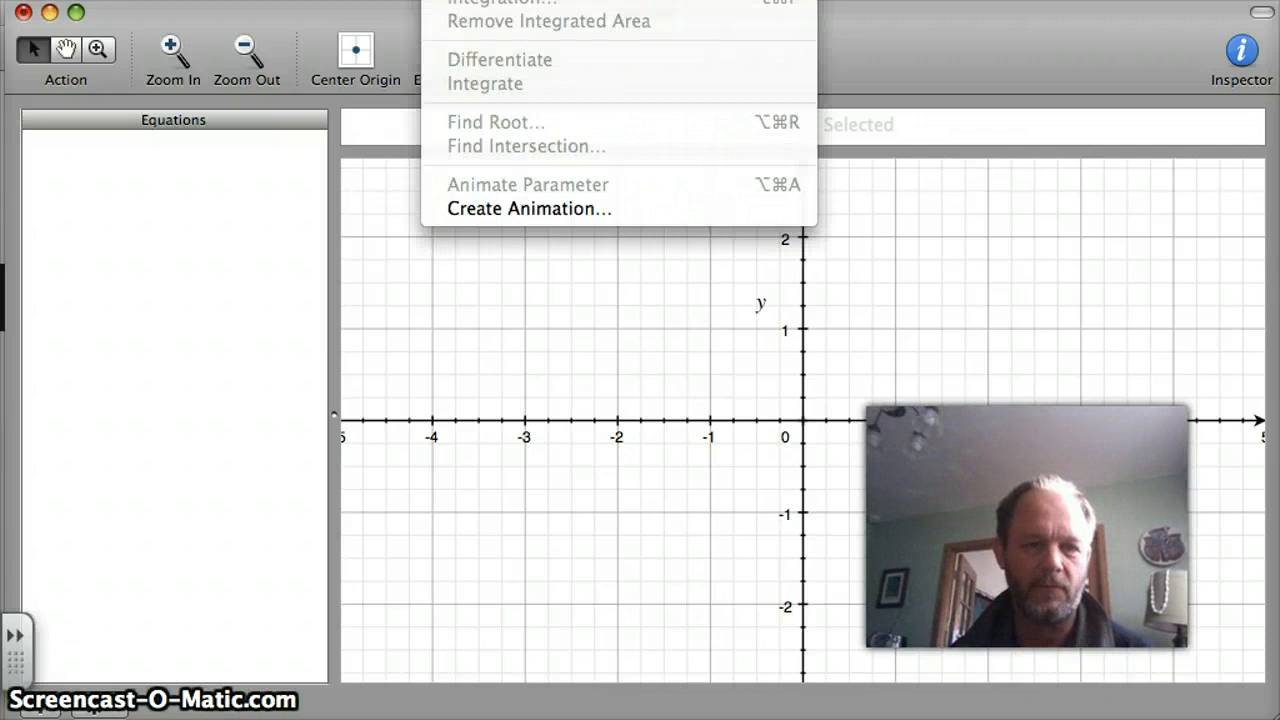
left_click(480, 0)
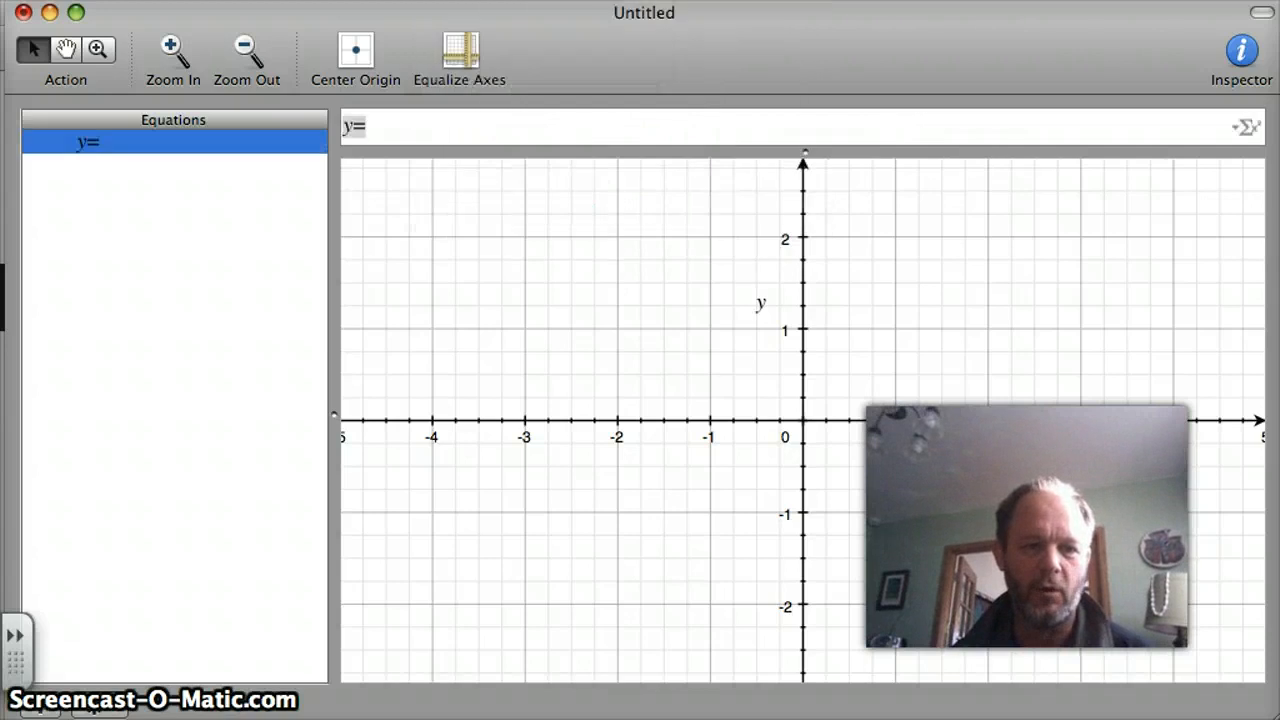
Try to insert a 2D parametric curve vector into the new y= equation.
left_click(1243, 127)
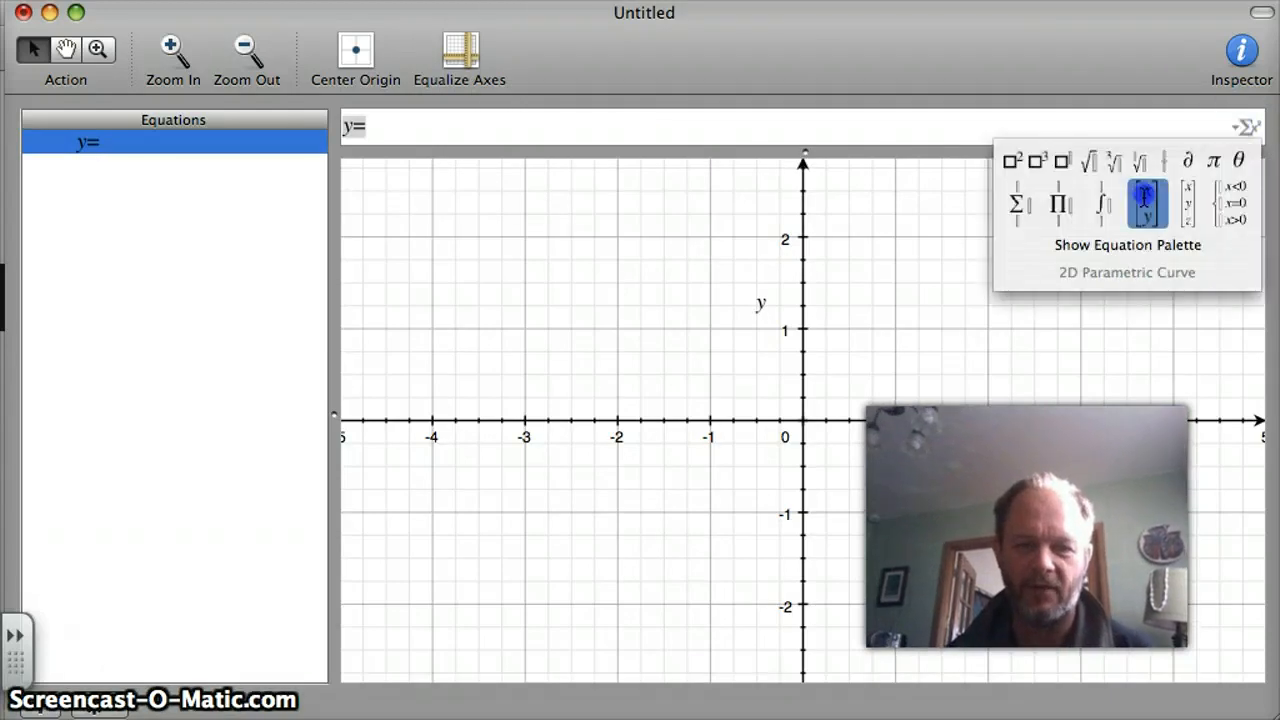
left_click(1146, 197)
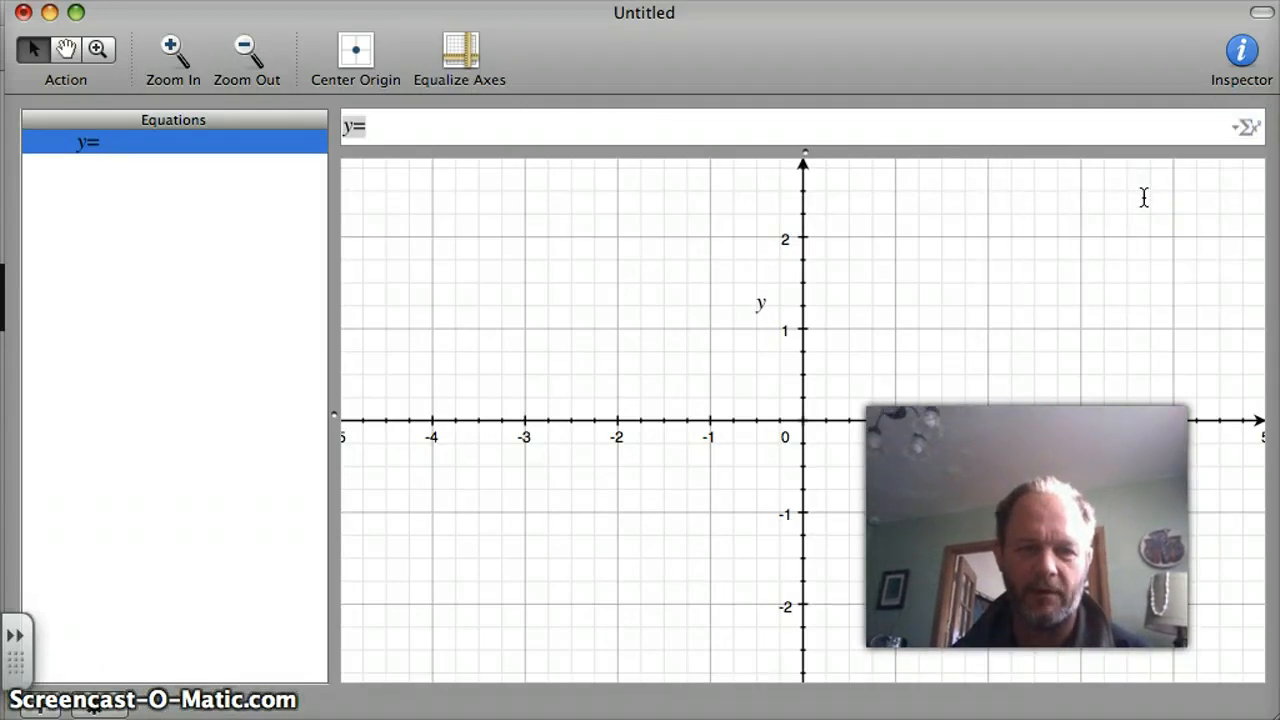
left_click(1243, 127)
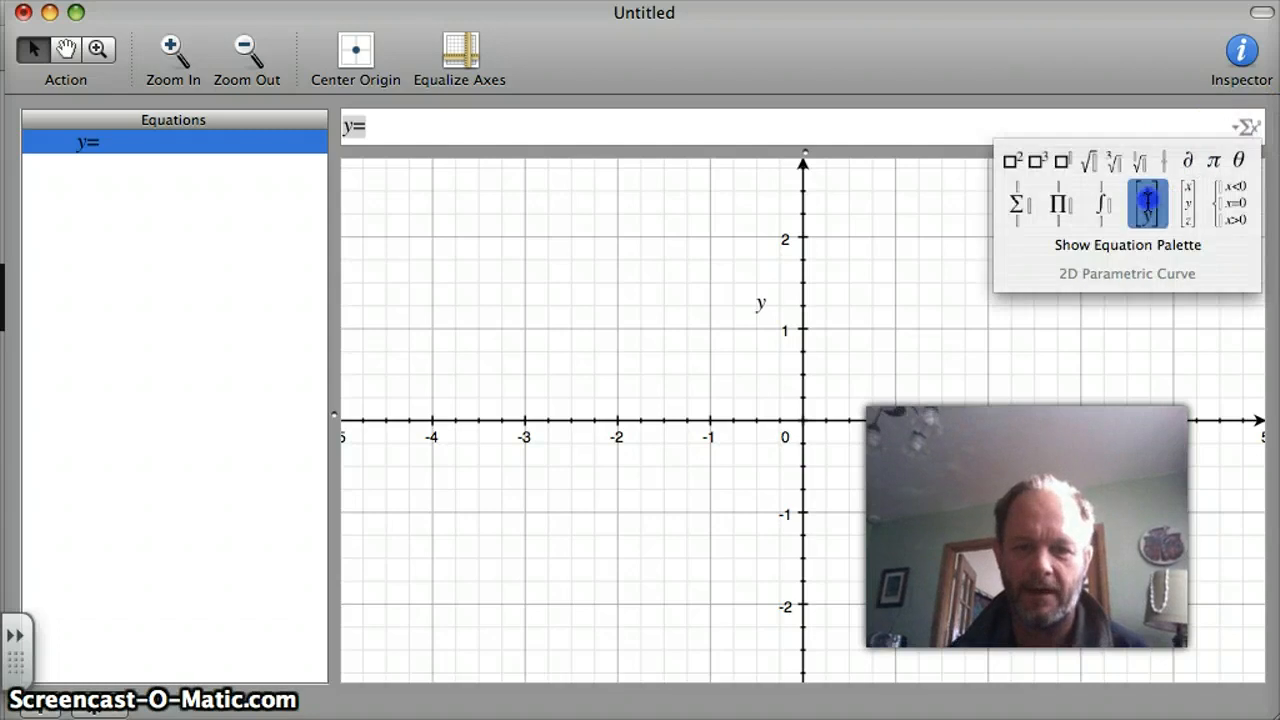
left_click(1148, 200)
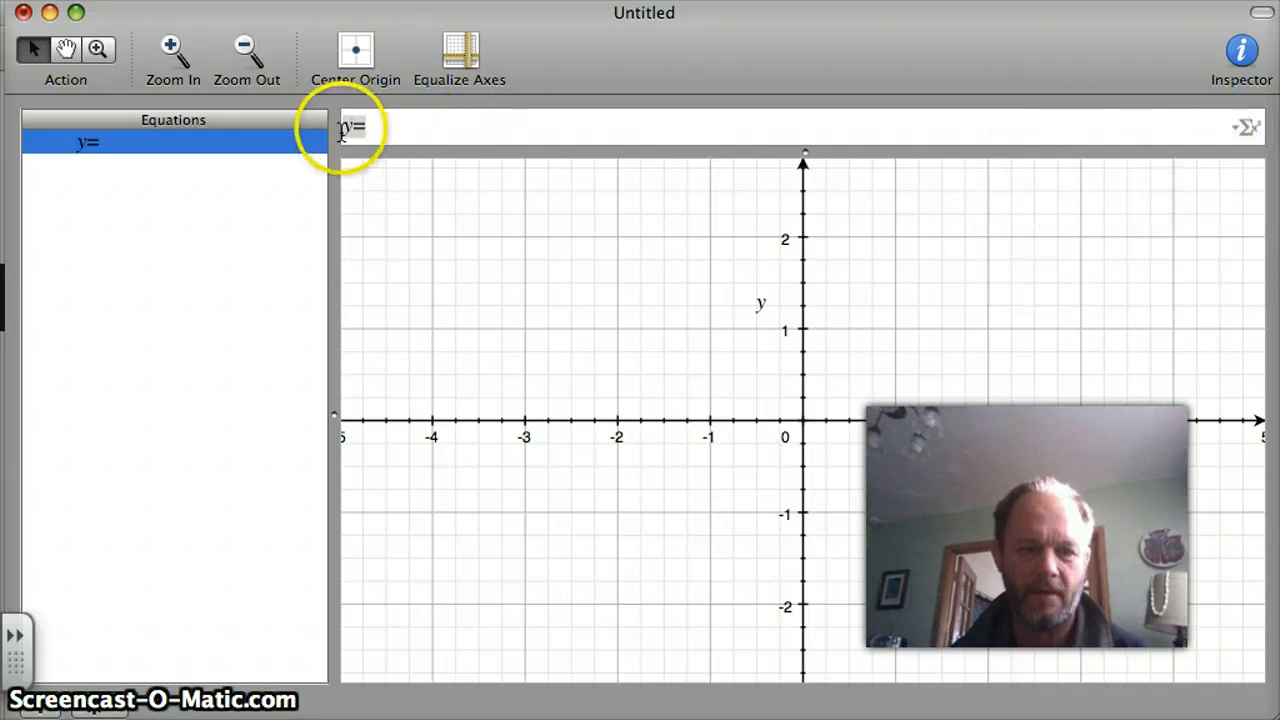
Replace the y= text in the equation with a 2D parametric curve vector [x y] followed by an equals sign.
left_click(381, 128)
key("BackSpace")
key("BackSpace")
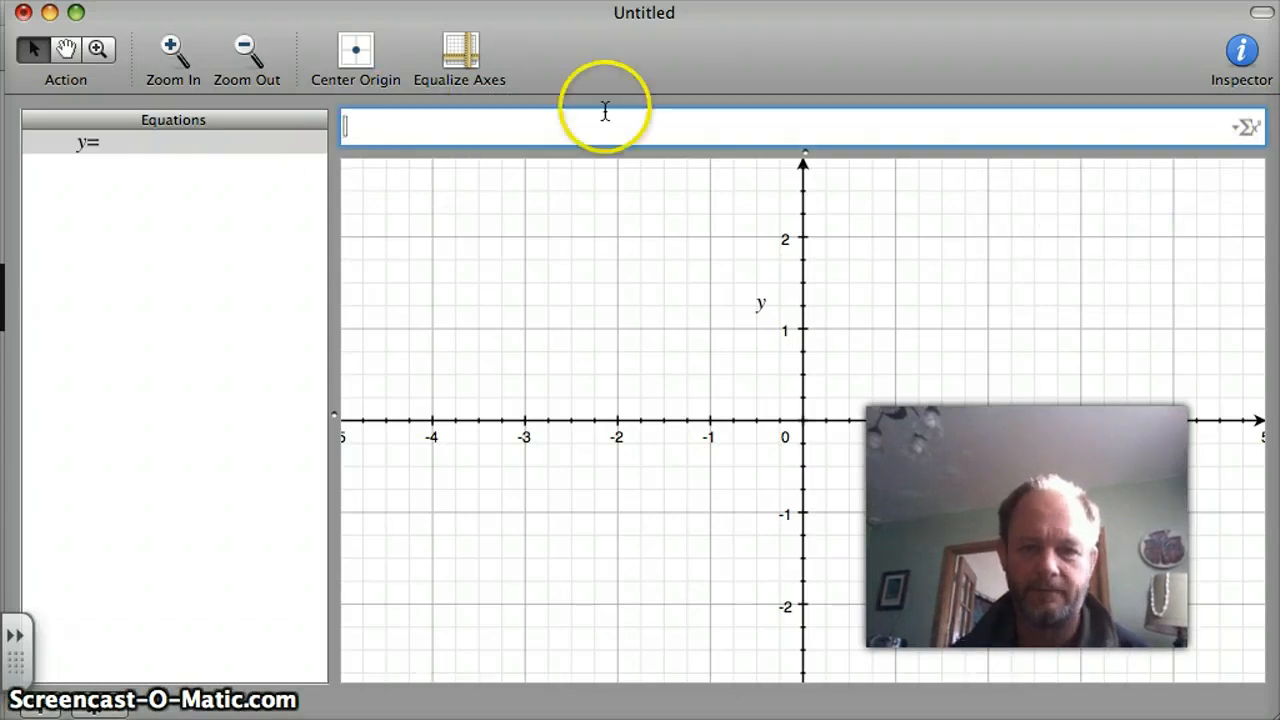
left_click(1244, 128)
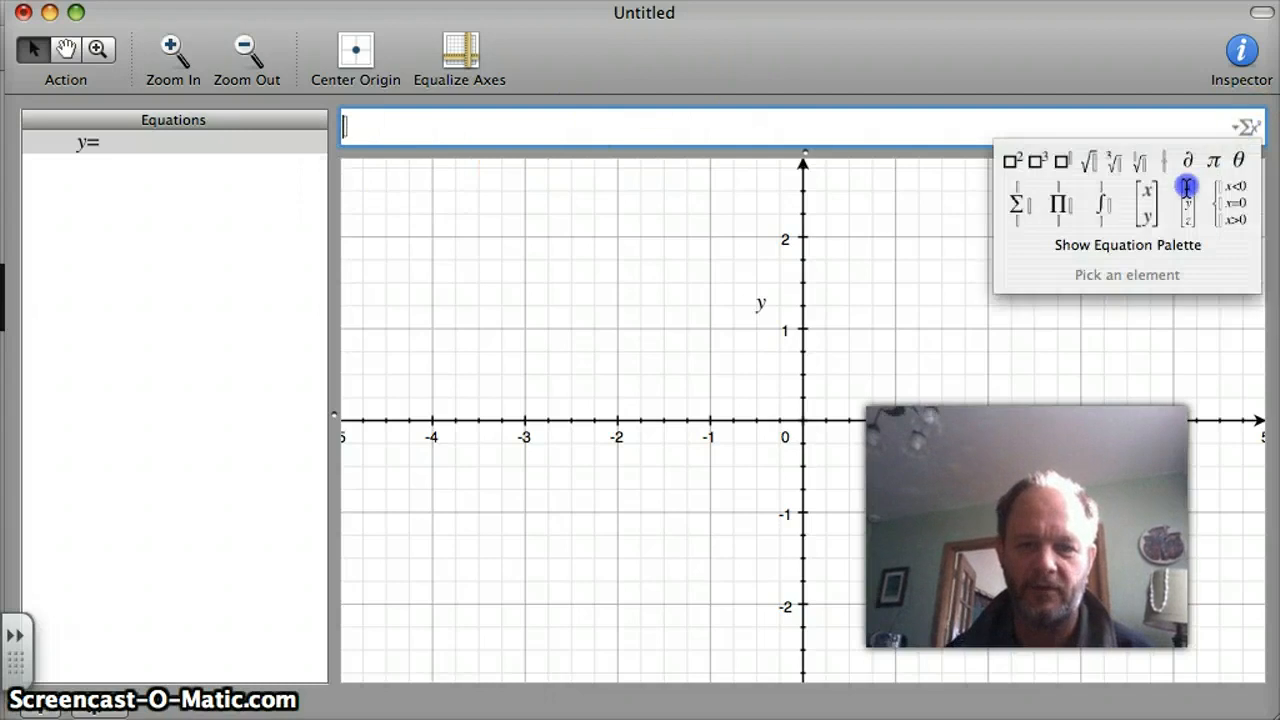
left_click(1149, 196)
type("=")
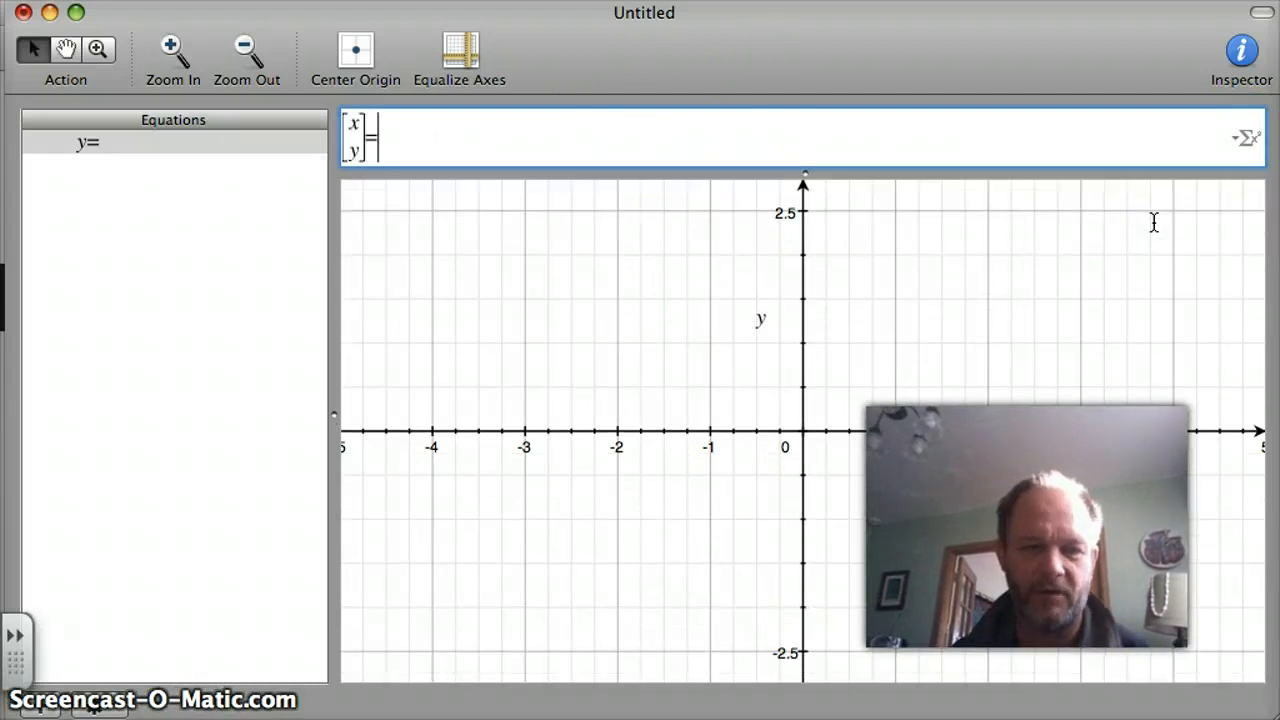
Insert a second 2D parametric curve vector after the equals sign.
left_click(1151, 189)
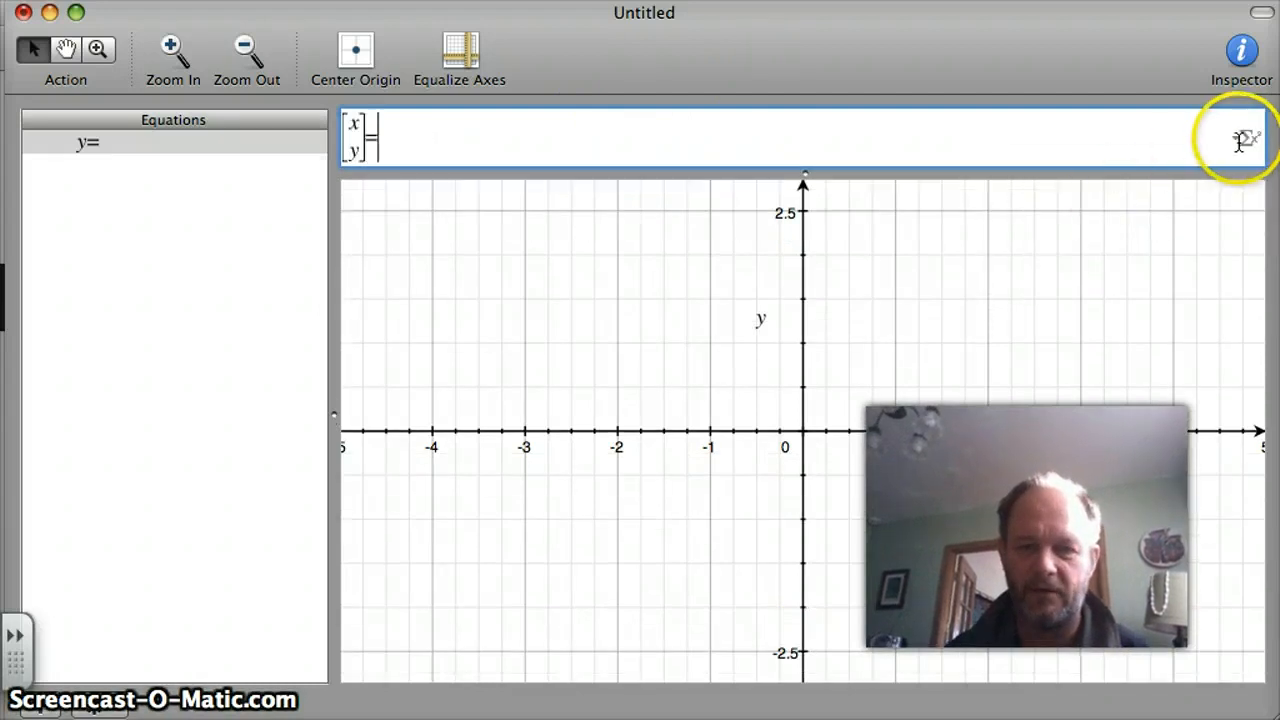
left_click(1244, 137)
left_click(1152, 207)
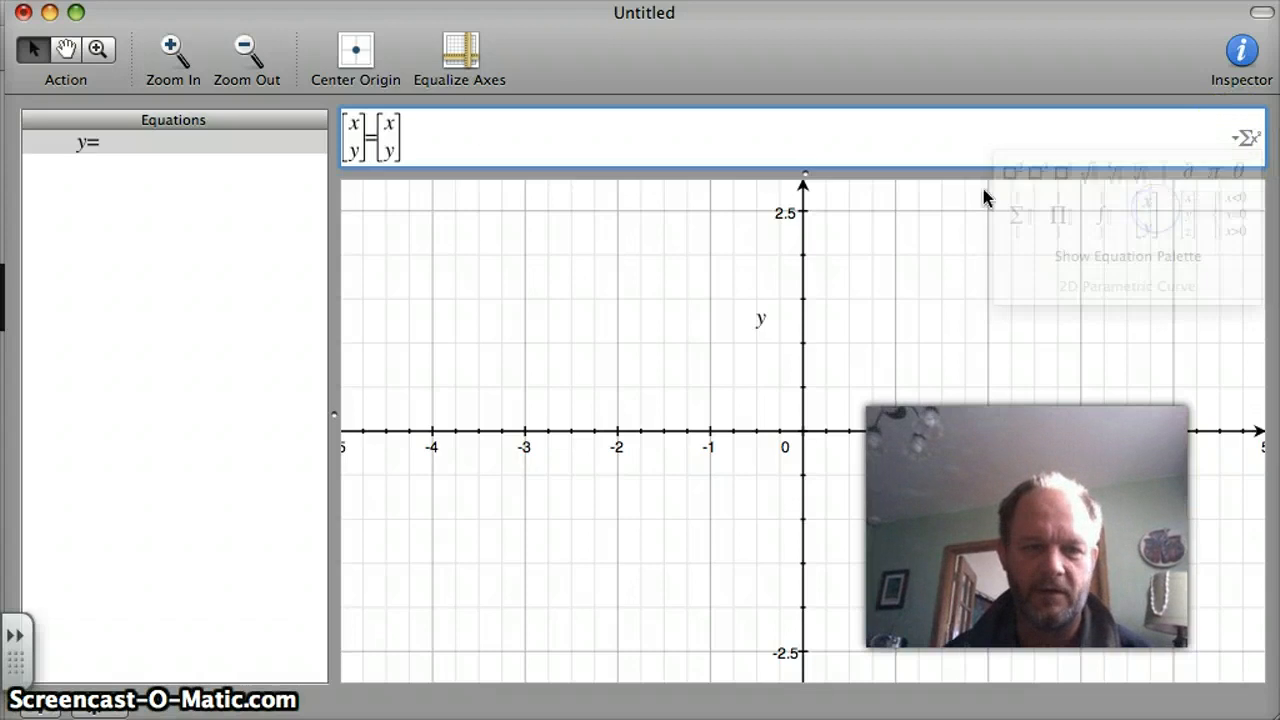
Replace the components of the vector after the equals sign with t and t^2.
left_click(395, 124)
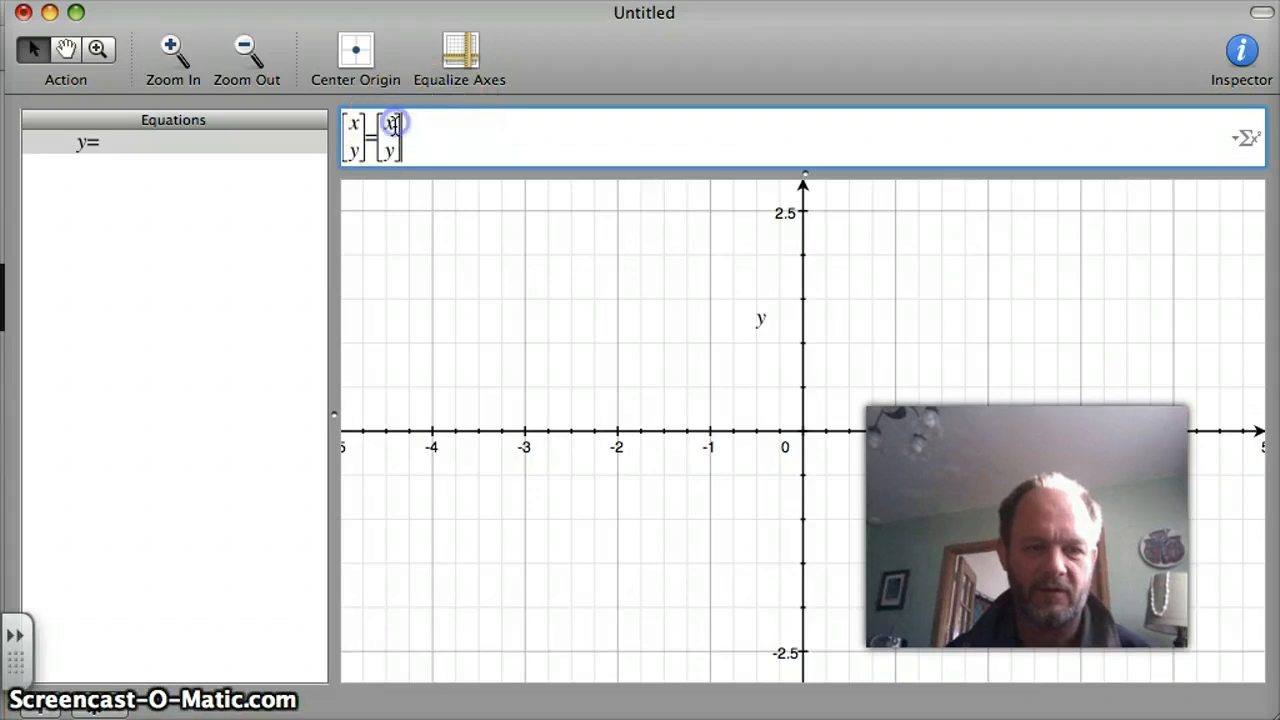
left_click(395, 124)
left_click(395, 124)
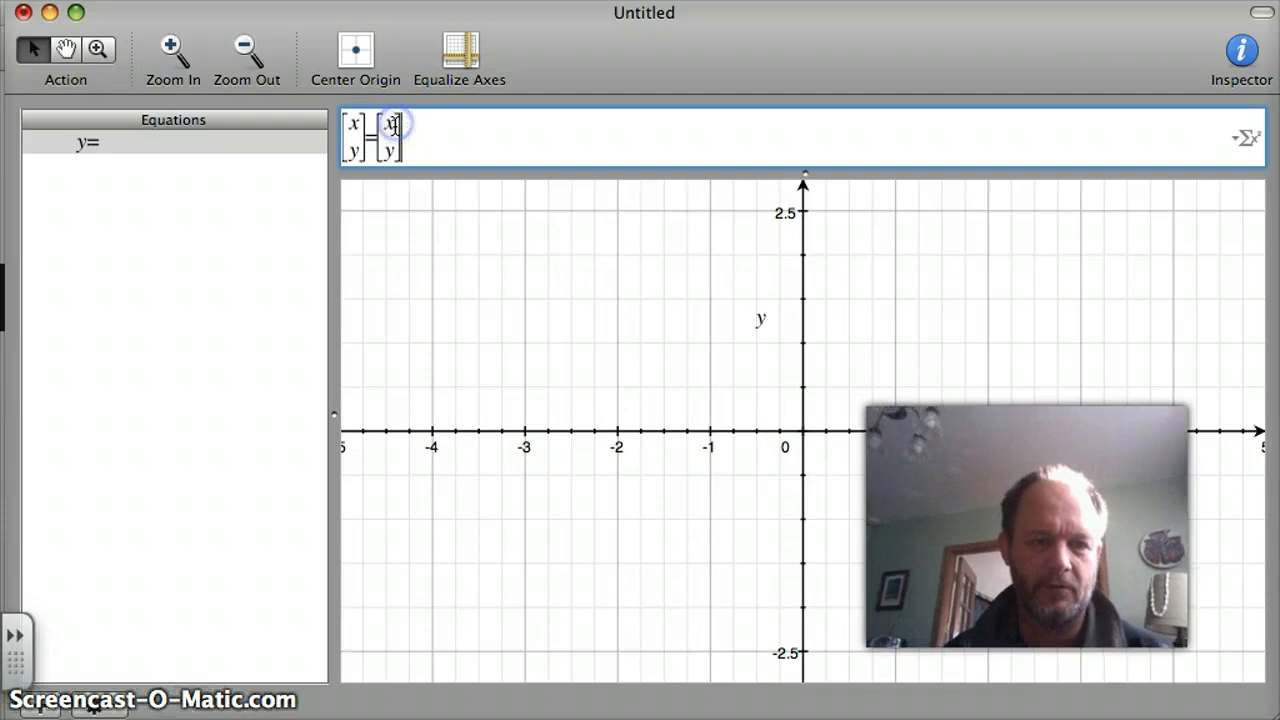
double_click(390, 123)
left_click(389, 123)
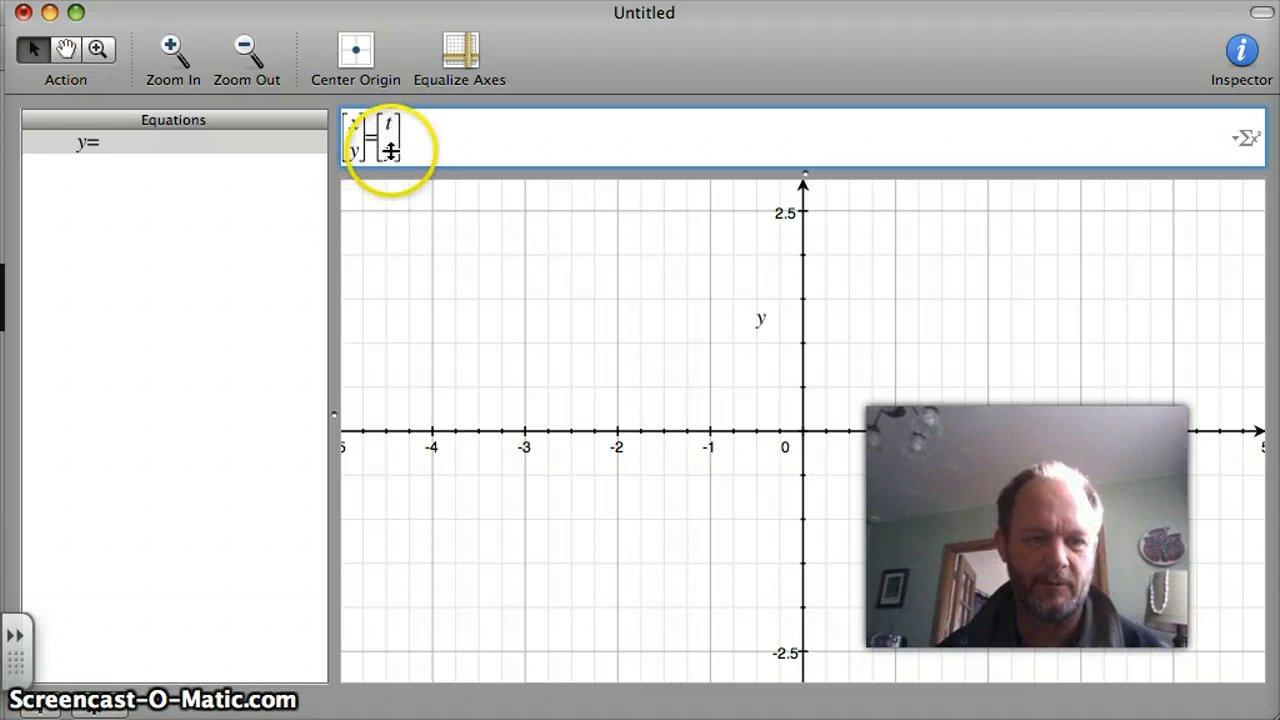
left_click(391, 151)
key("BackSpace")
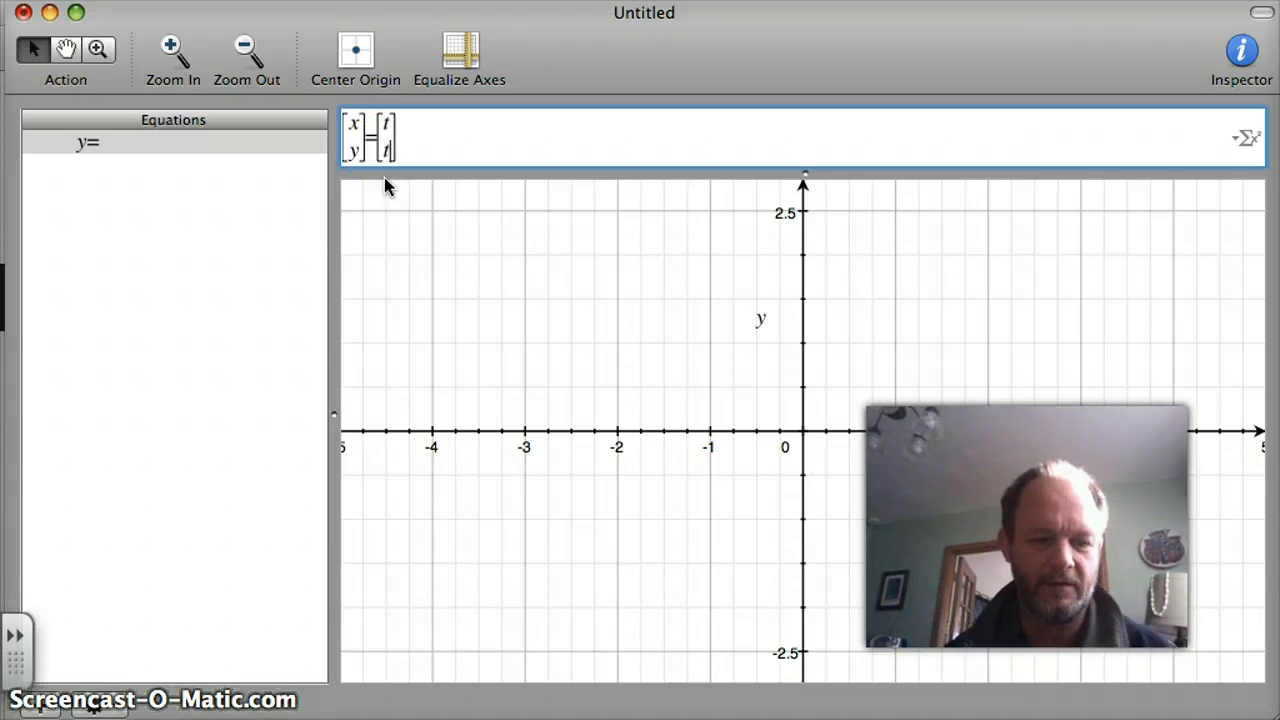
type("t")
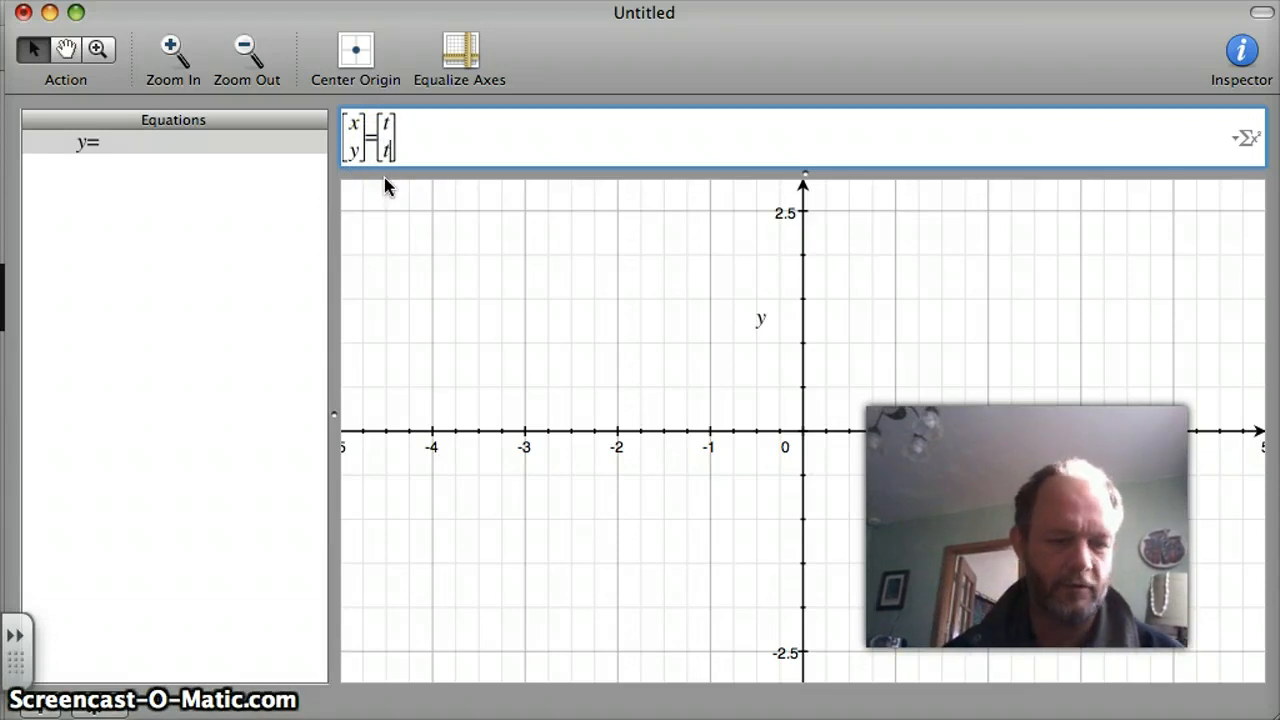
type("^2")
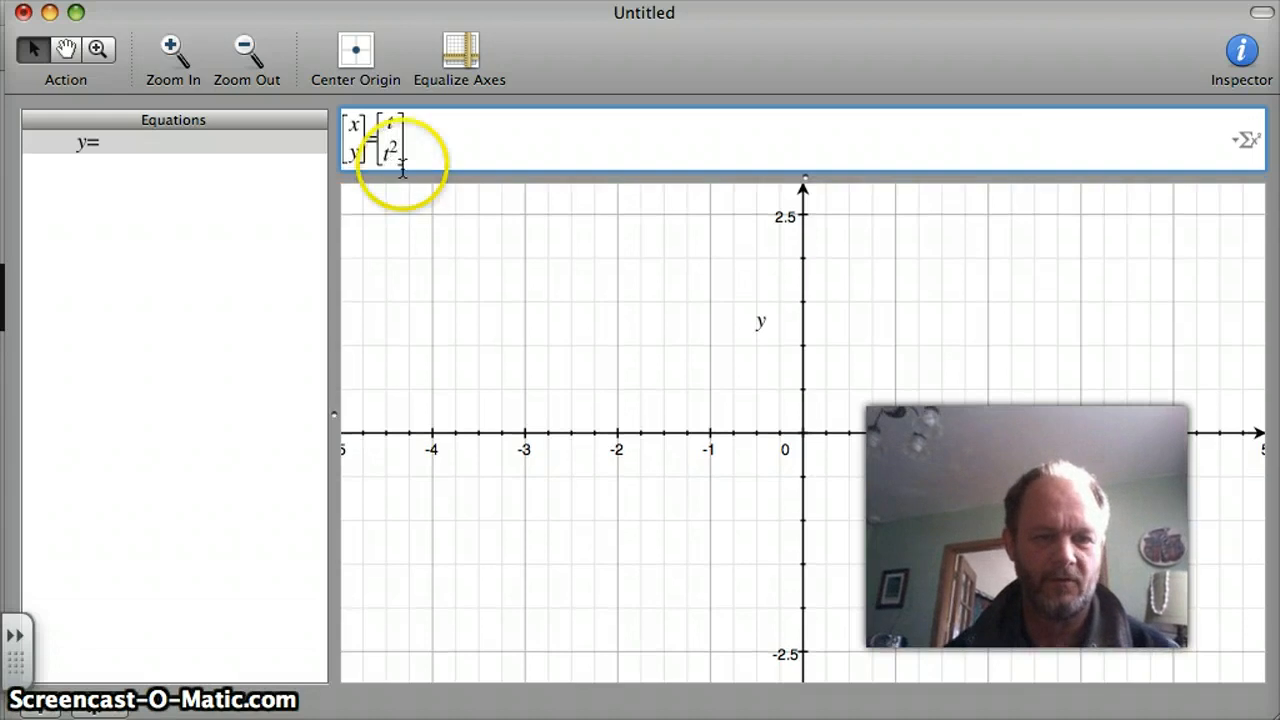
Append the parameter range t=-5..5 after the vector and plot the parametric curve.
left_click(401, 170)
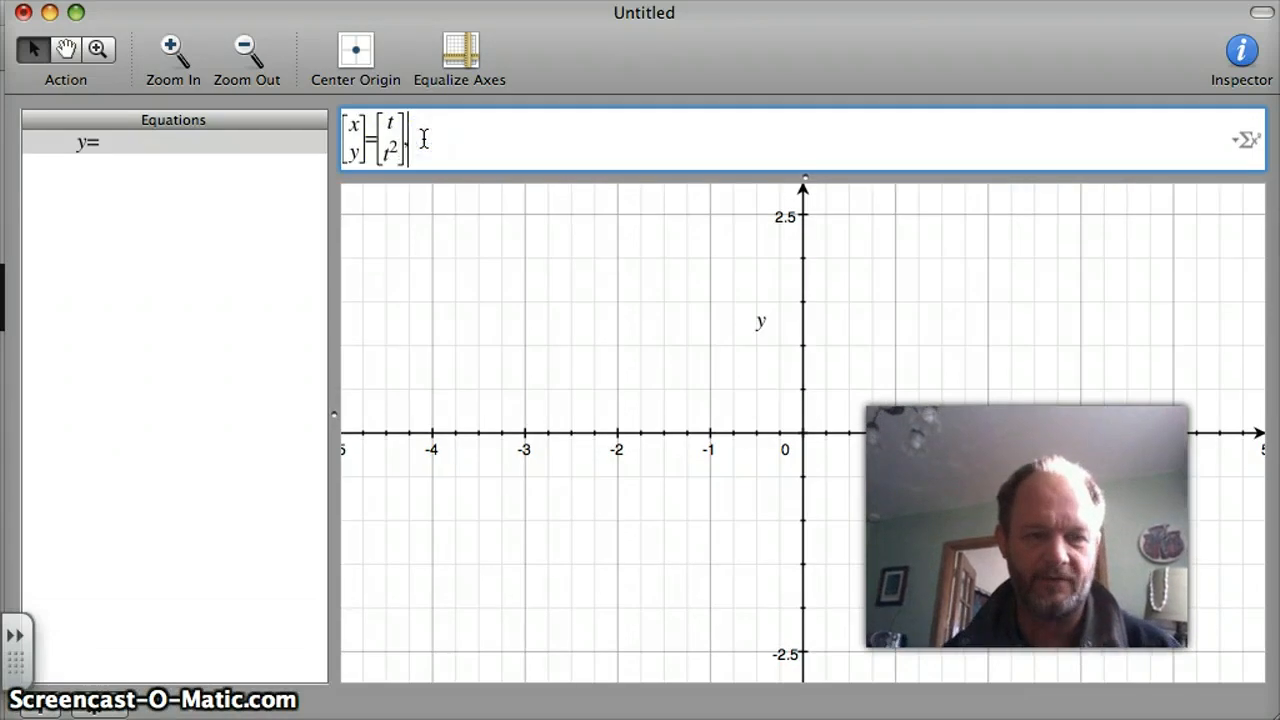
type(",t=")
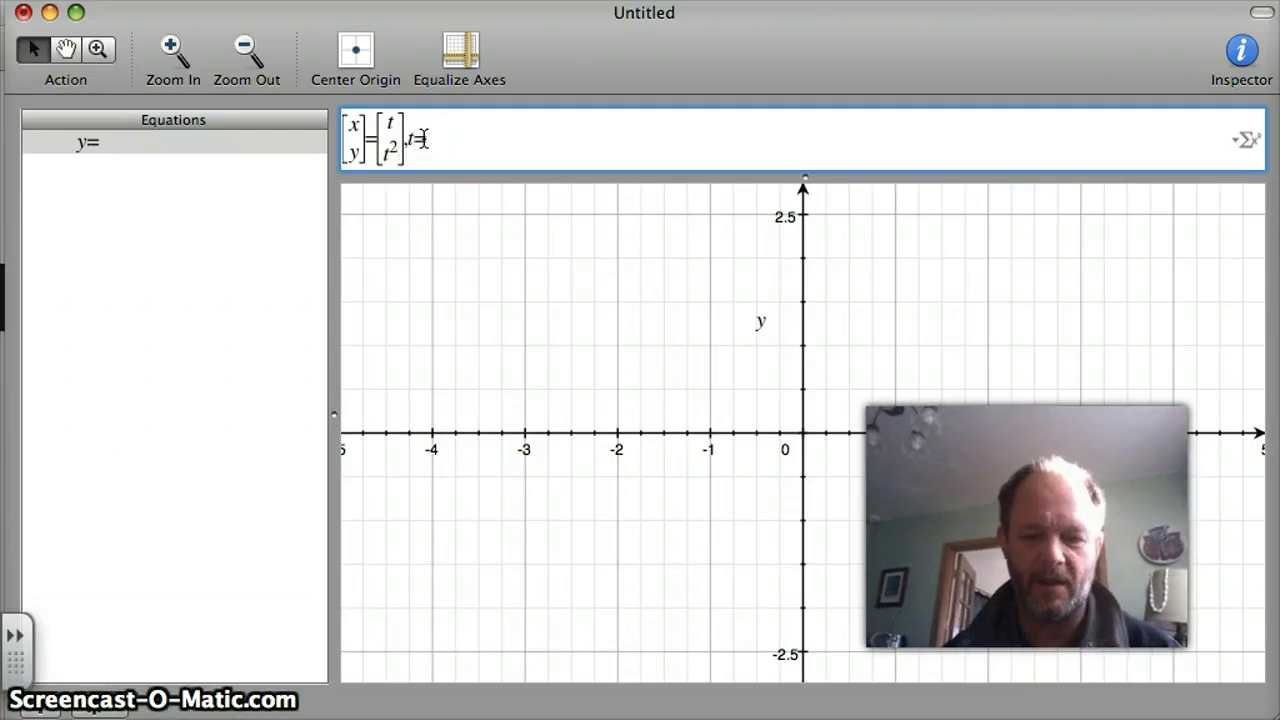
type("-50")
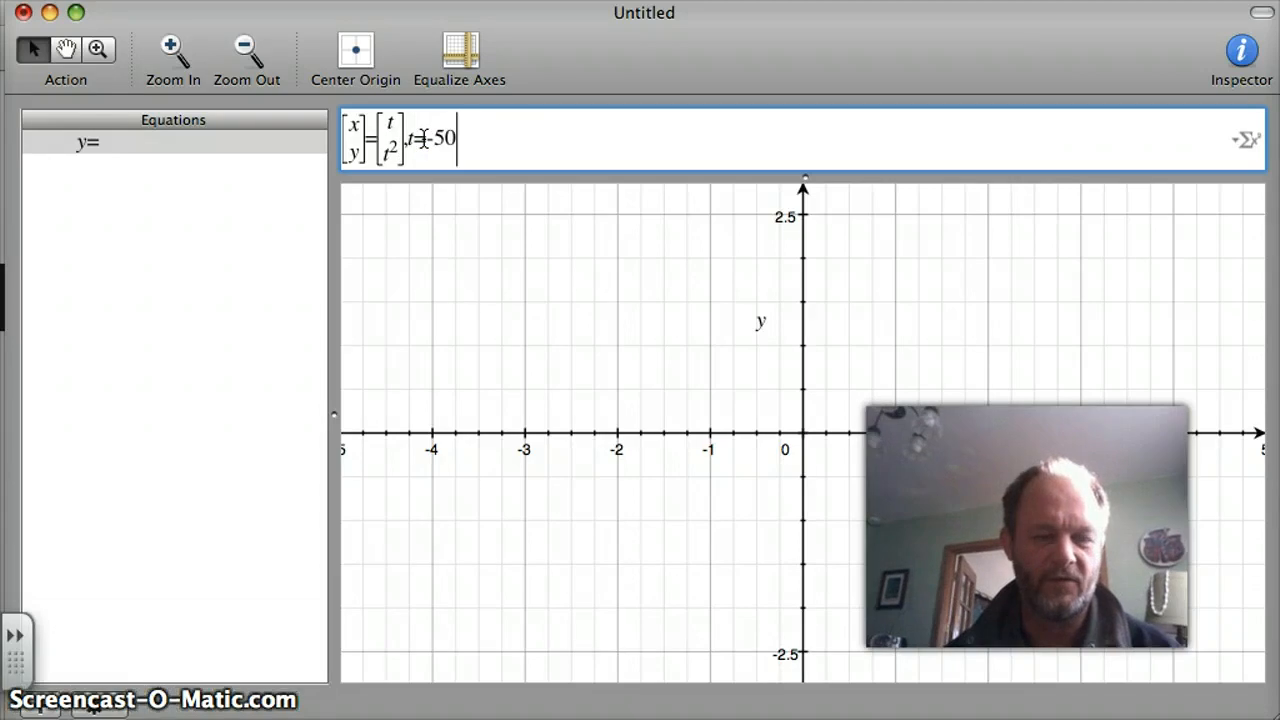
key("BackSpace")
type(",5")
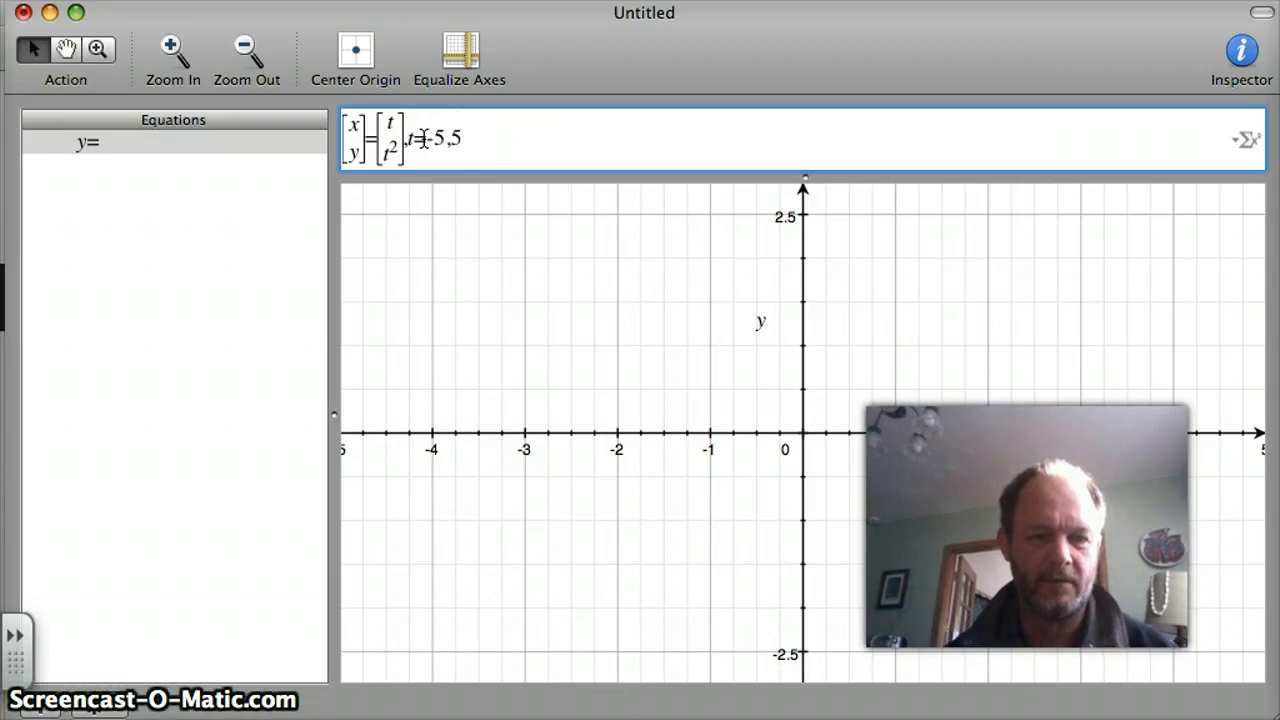
key("BackSpace")
key("BackSpace")
type("..")
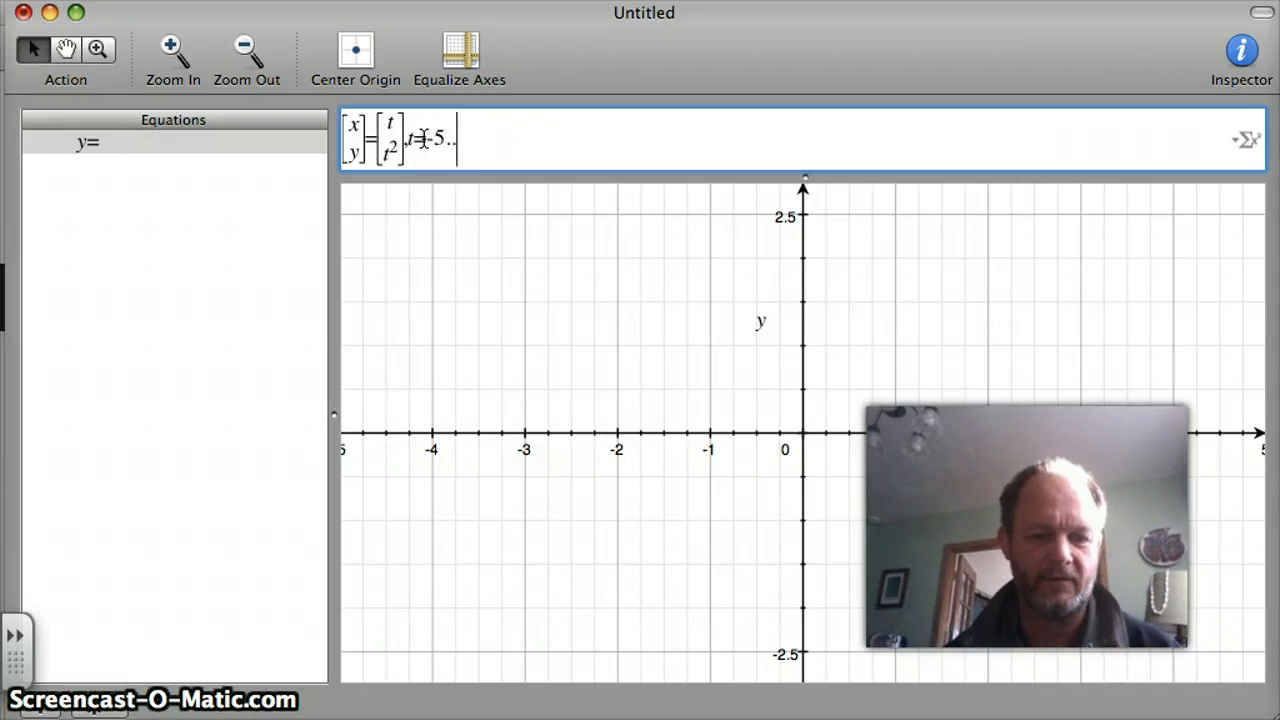
type("5")
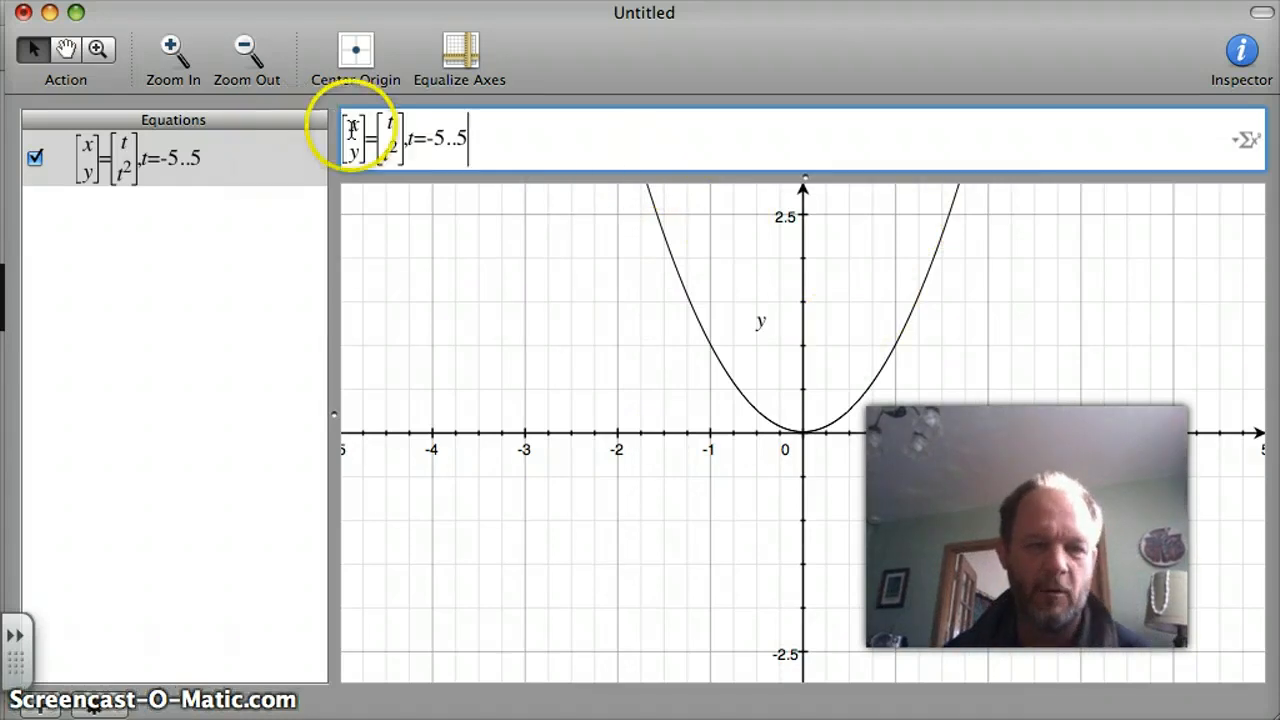
Insert an empty 2x2 matrix from the Equation Palette between the equals sign and the t, t^2 vector.
left_click(377, 135)
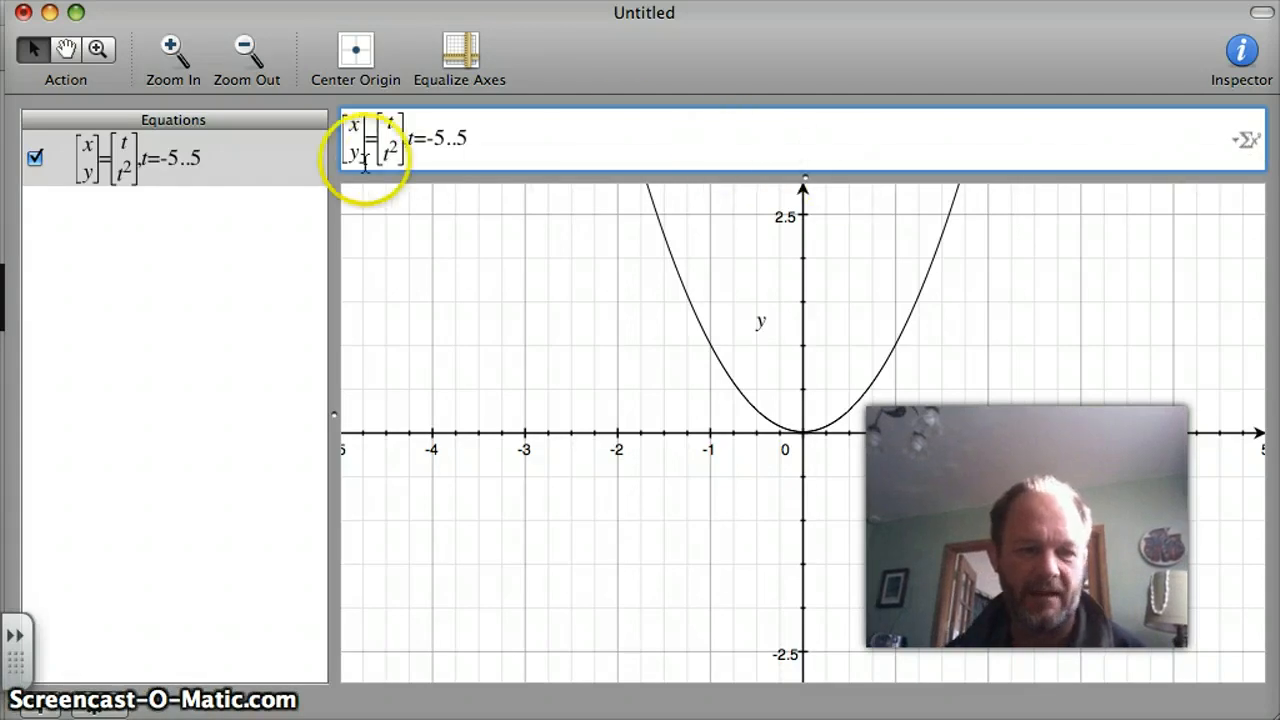
left_click(1236, 141)
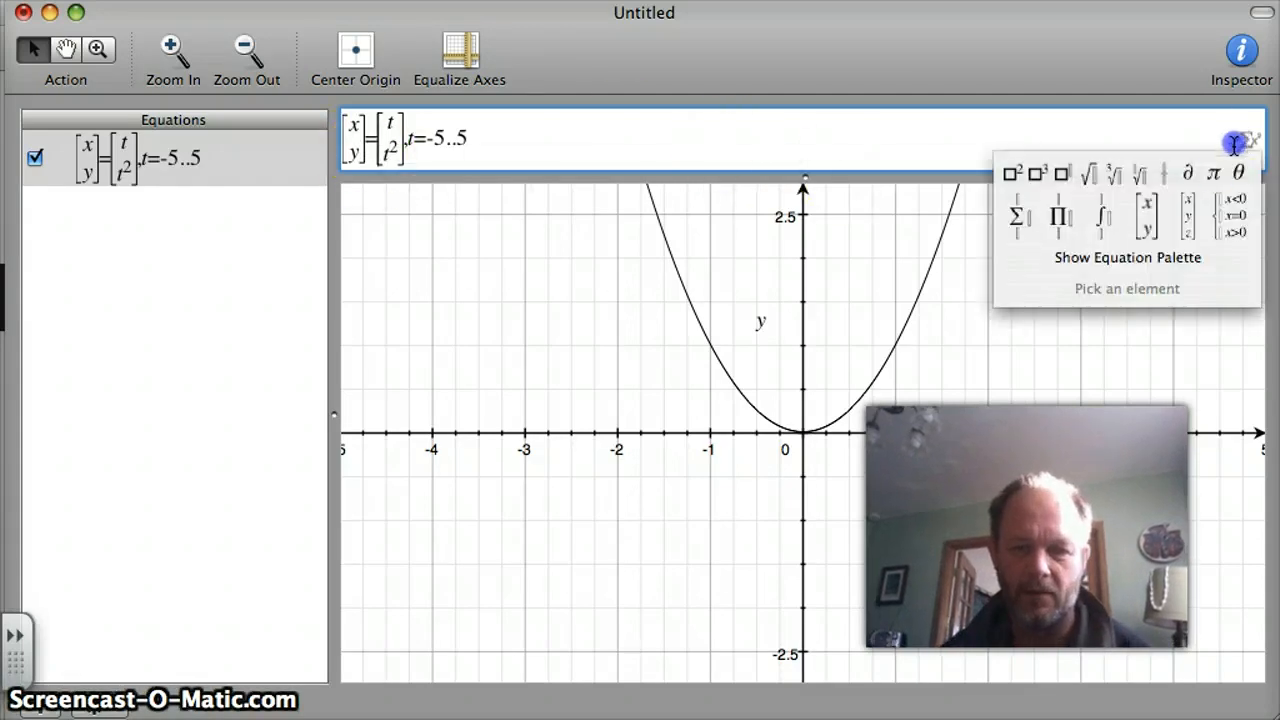
left_click(1166, 264)
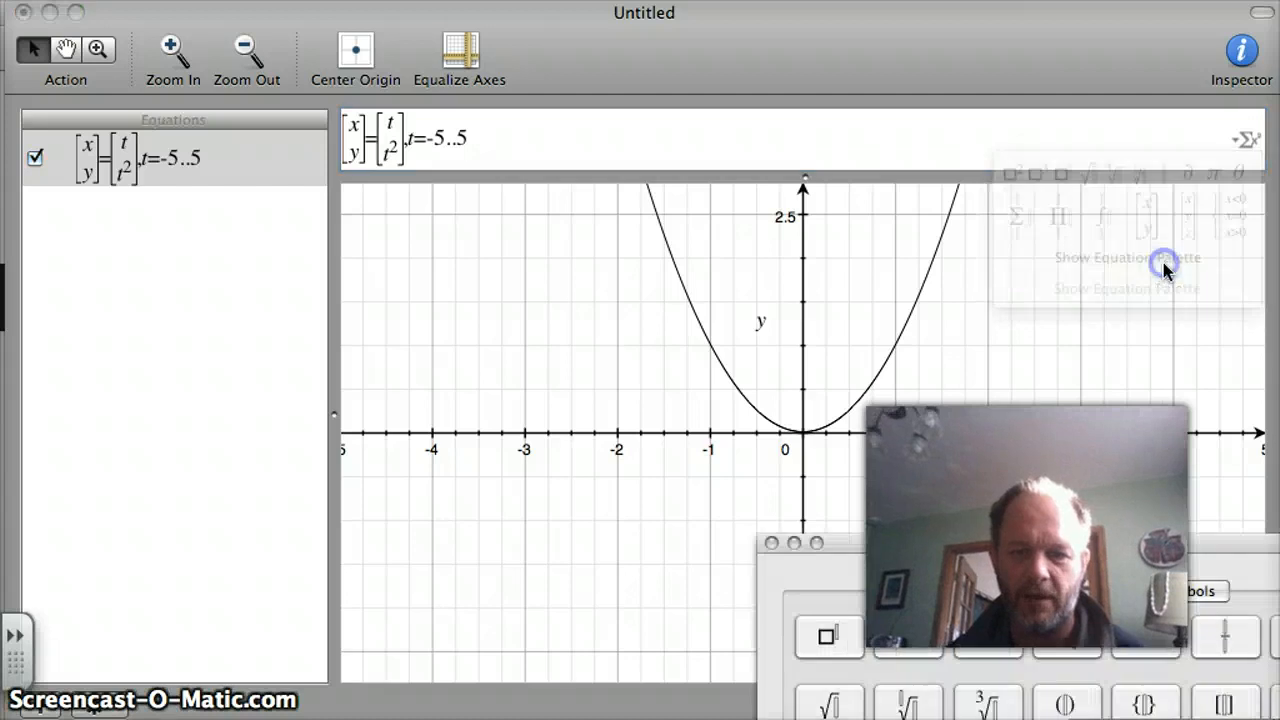
left_click(1033, 597)
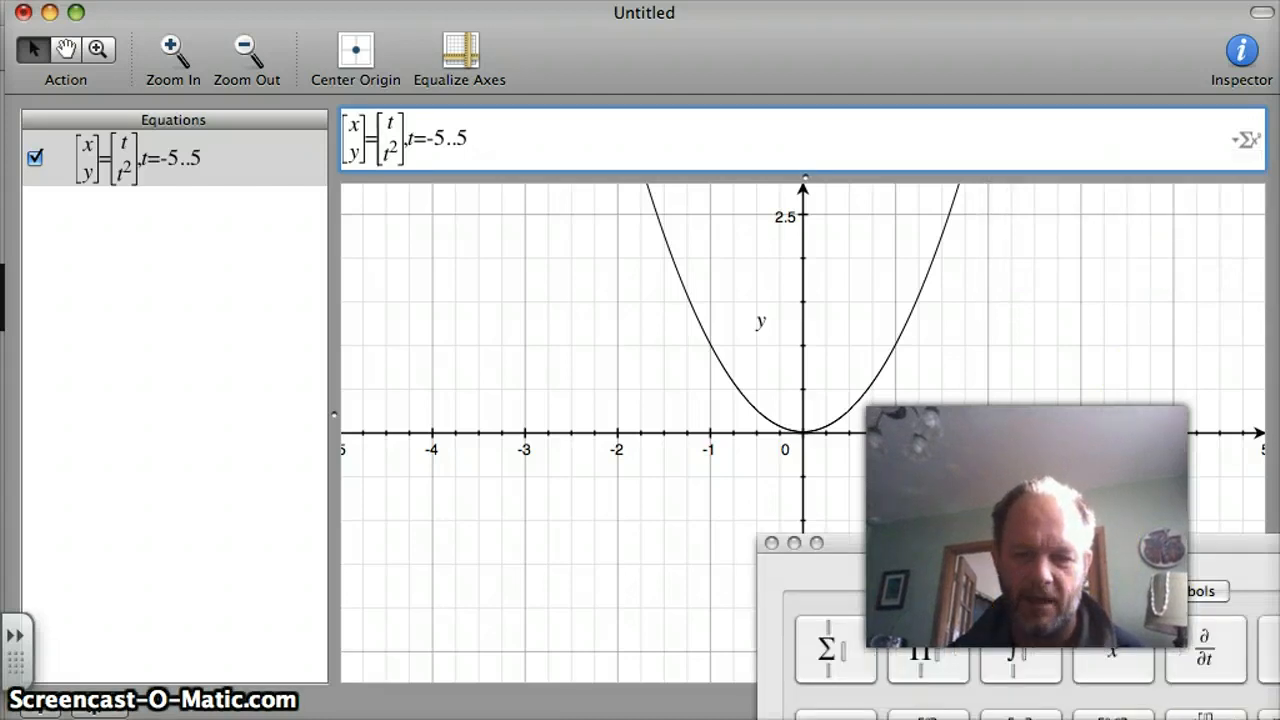
left_click(1113, 715)
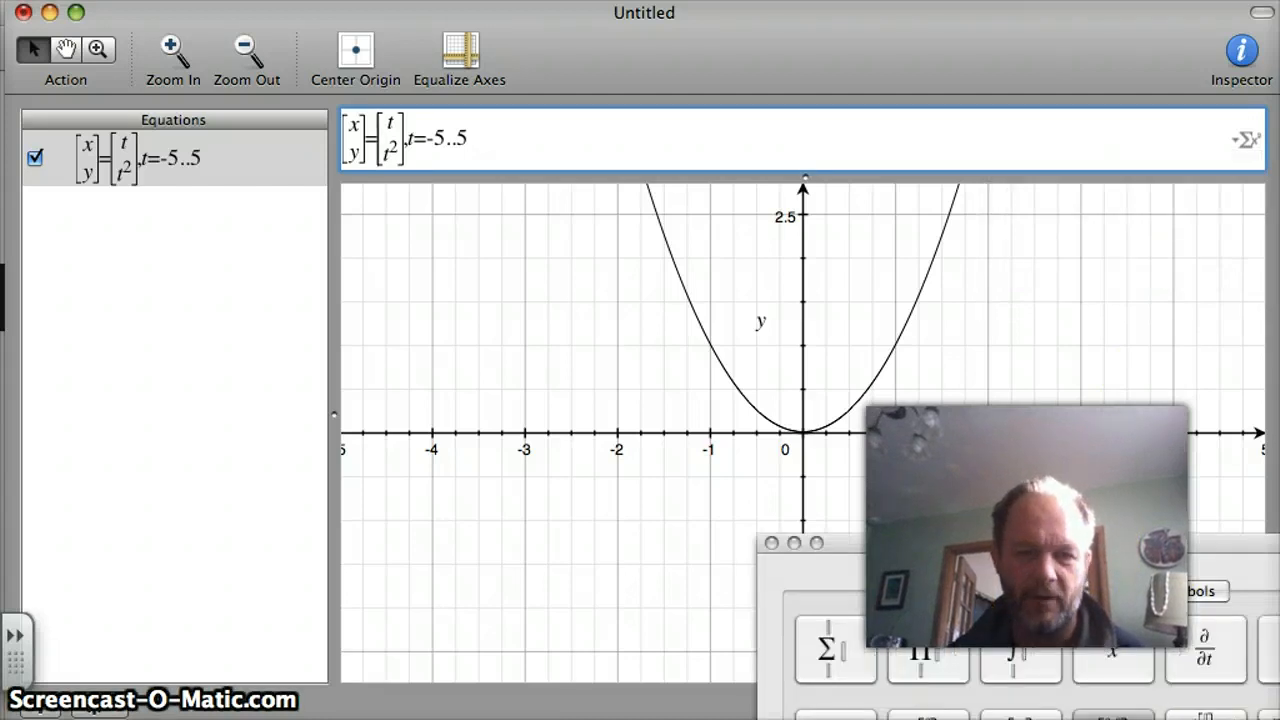
Enter cos^2(π/4) in the first-row, first-column cell of the matrix.
left_click(387, 125)
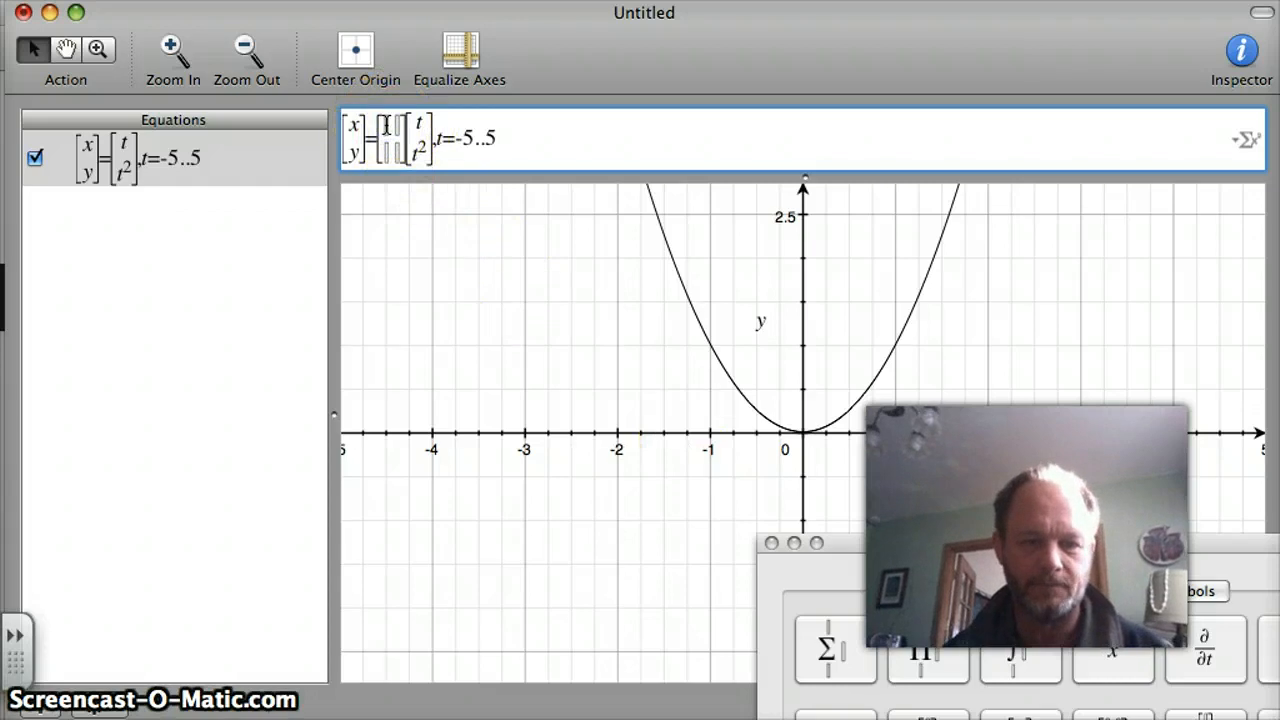
type("cos(")
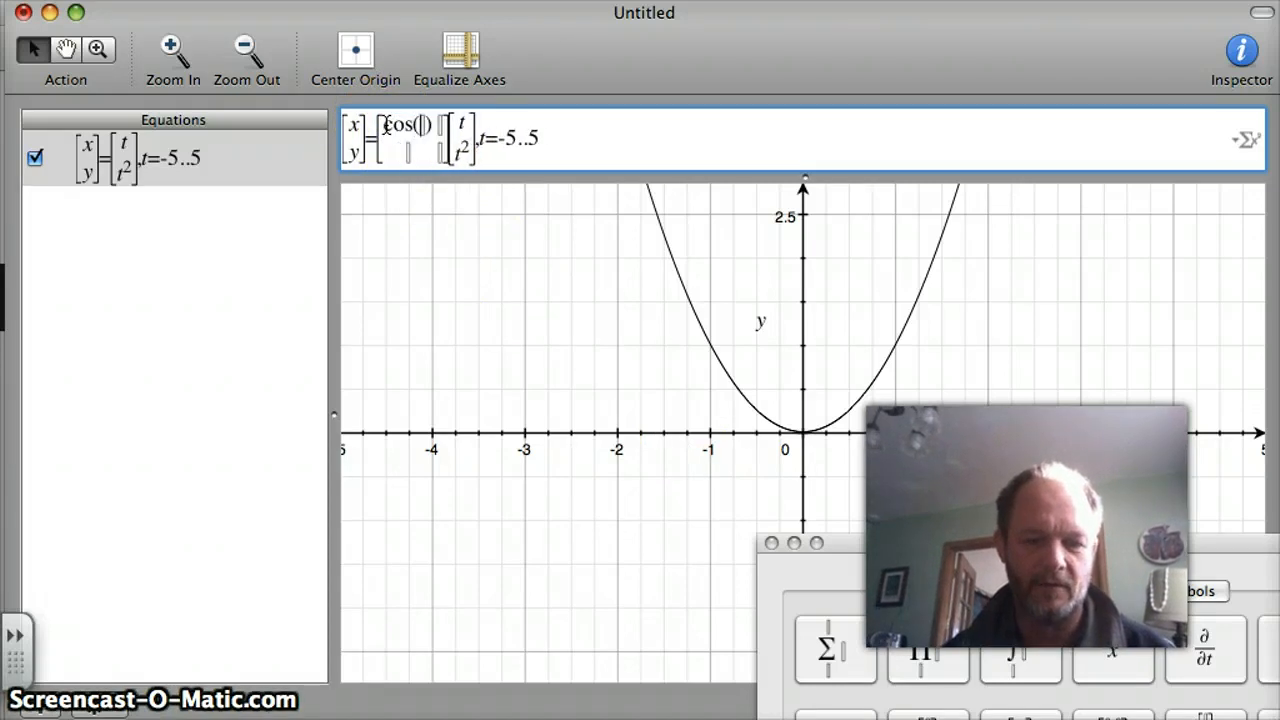
type("pi/")
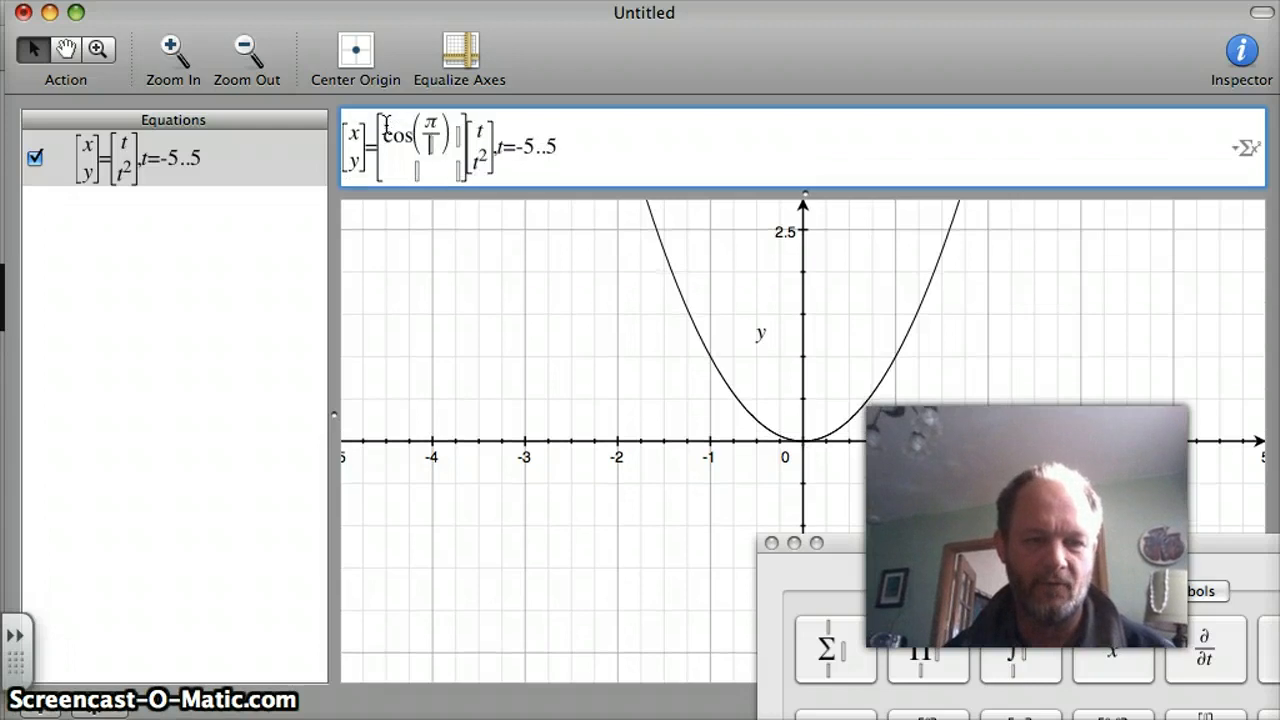
type("4")
left_click(409, 131)
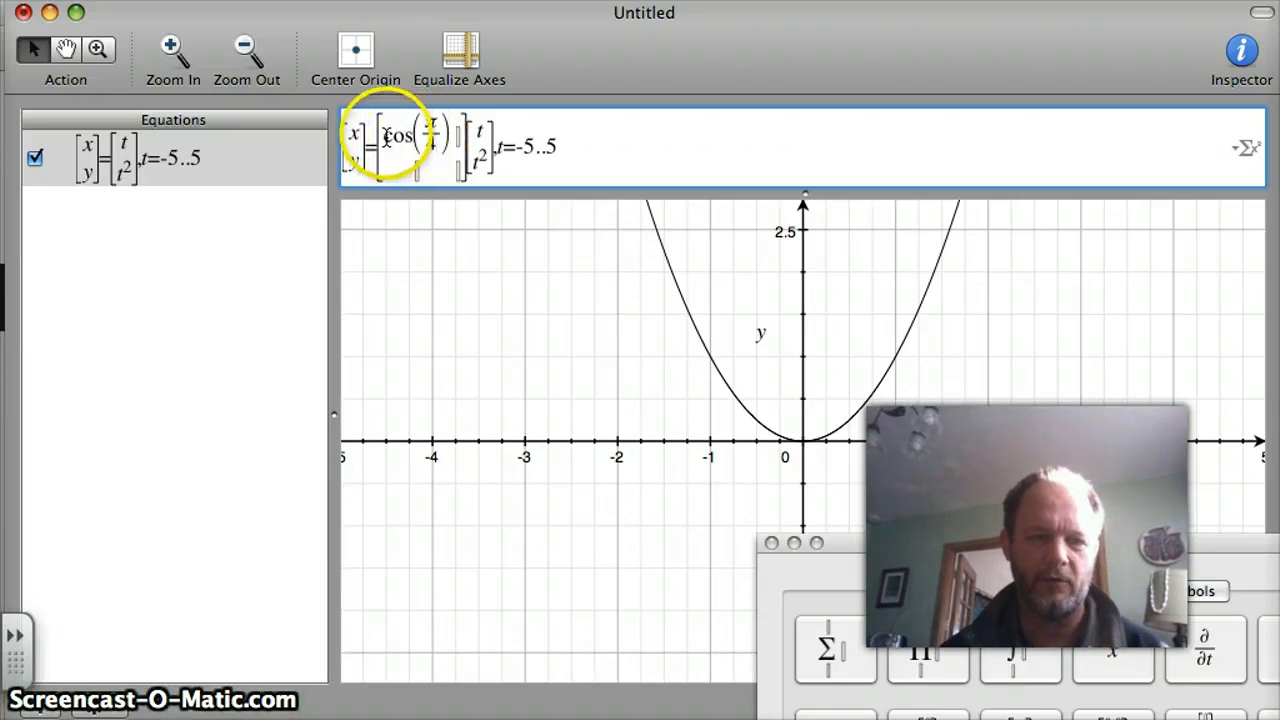
left_click(411, 130)
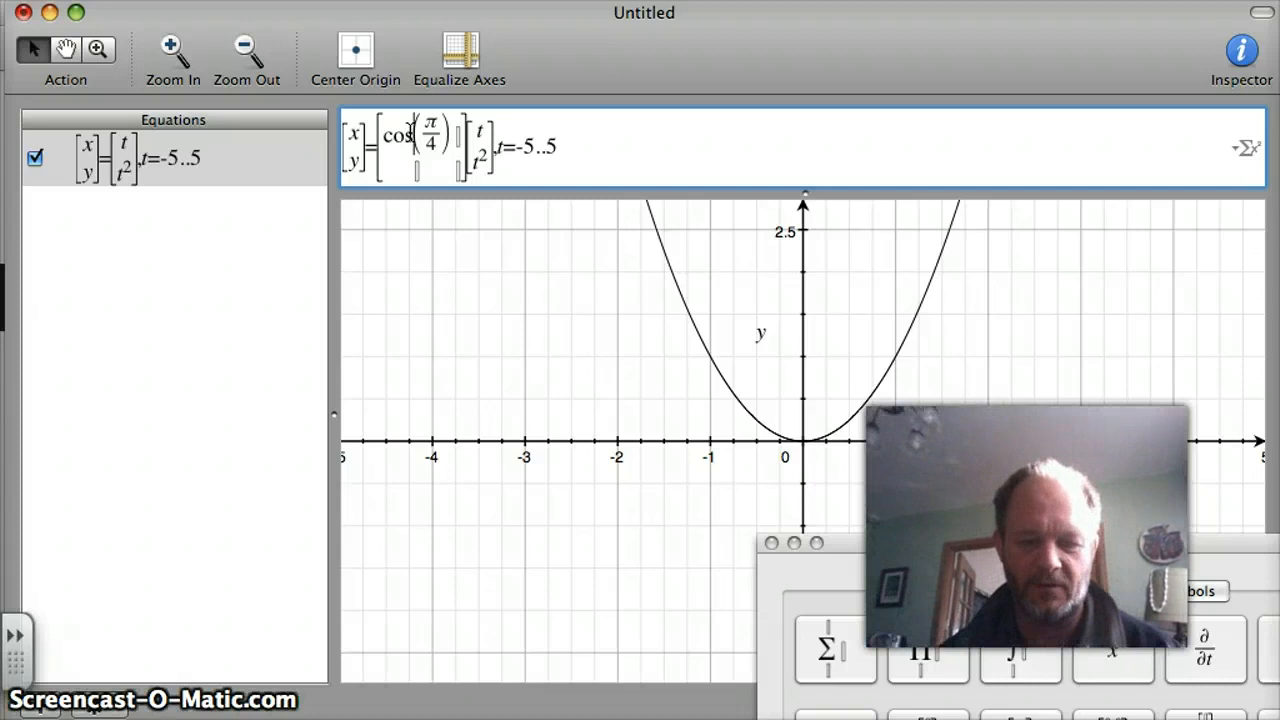
type("^2")
Enter sin^2(π/4) in the first-row, second-column cell of the matrix.
left_click(472, 130)
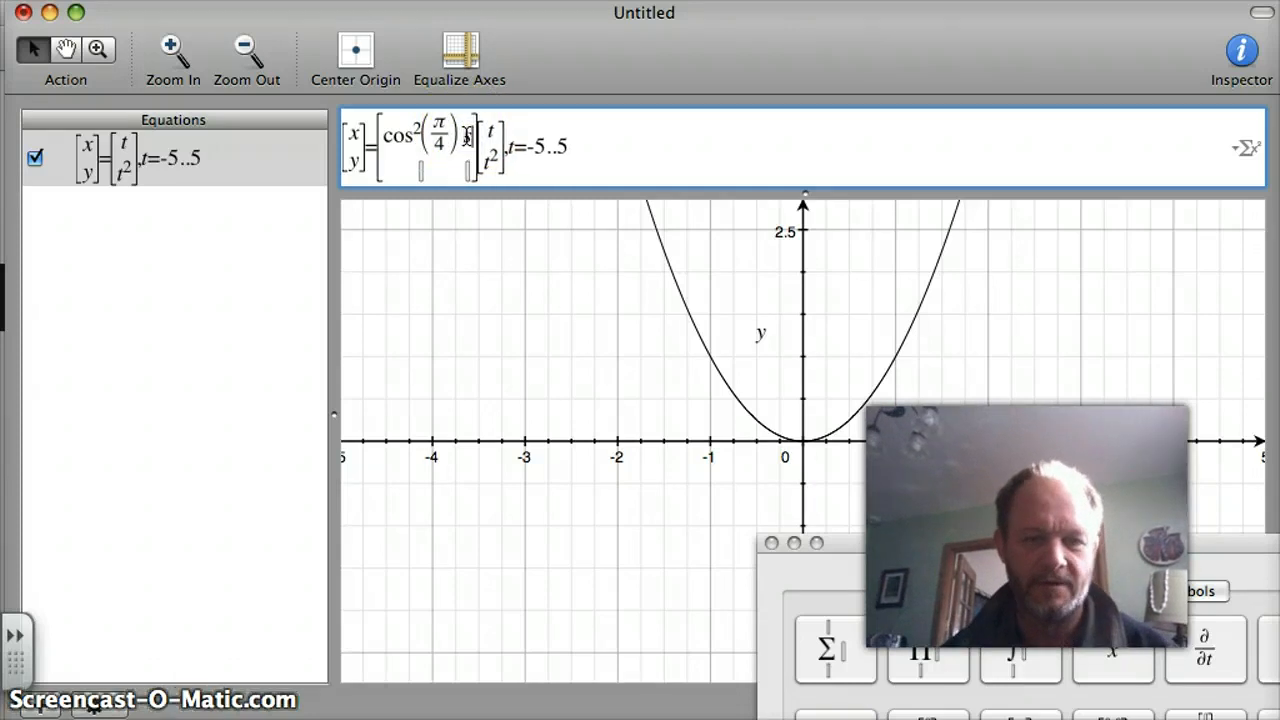
type("sin^2")
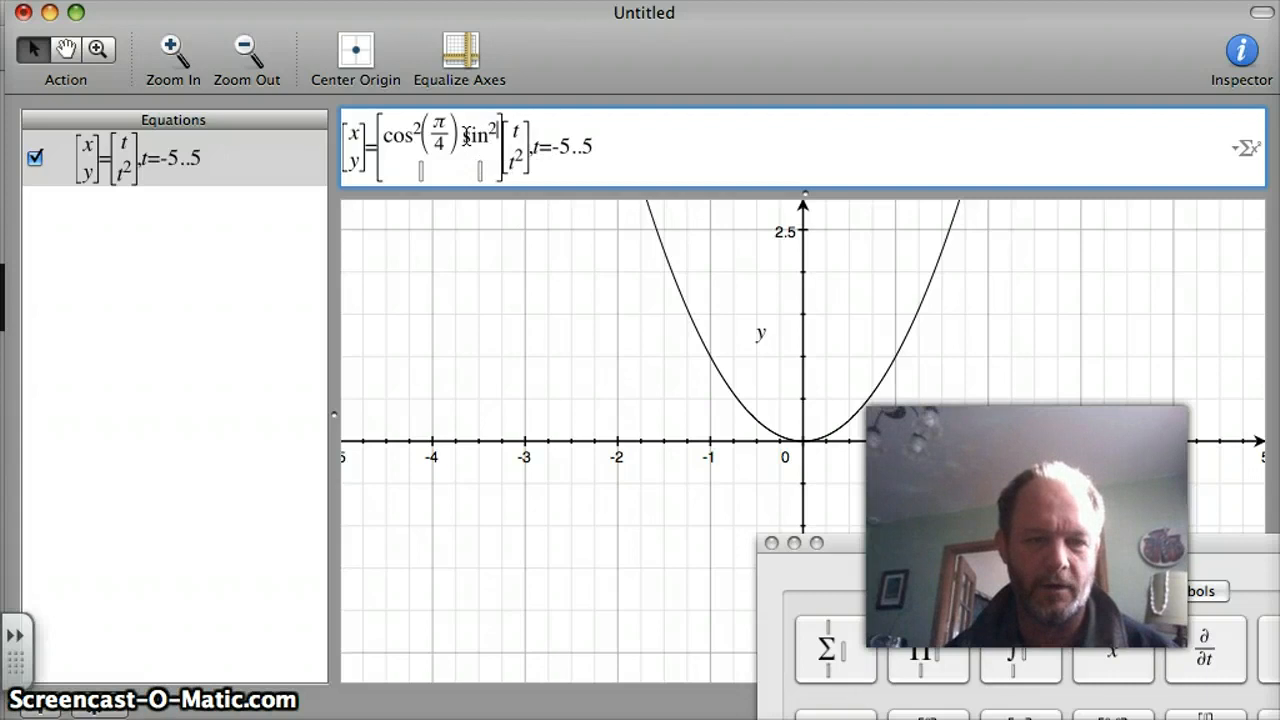
type("(")
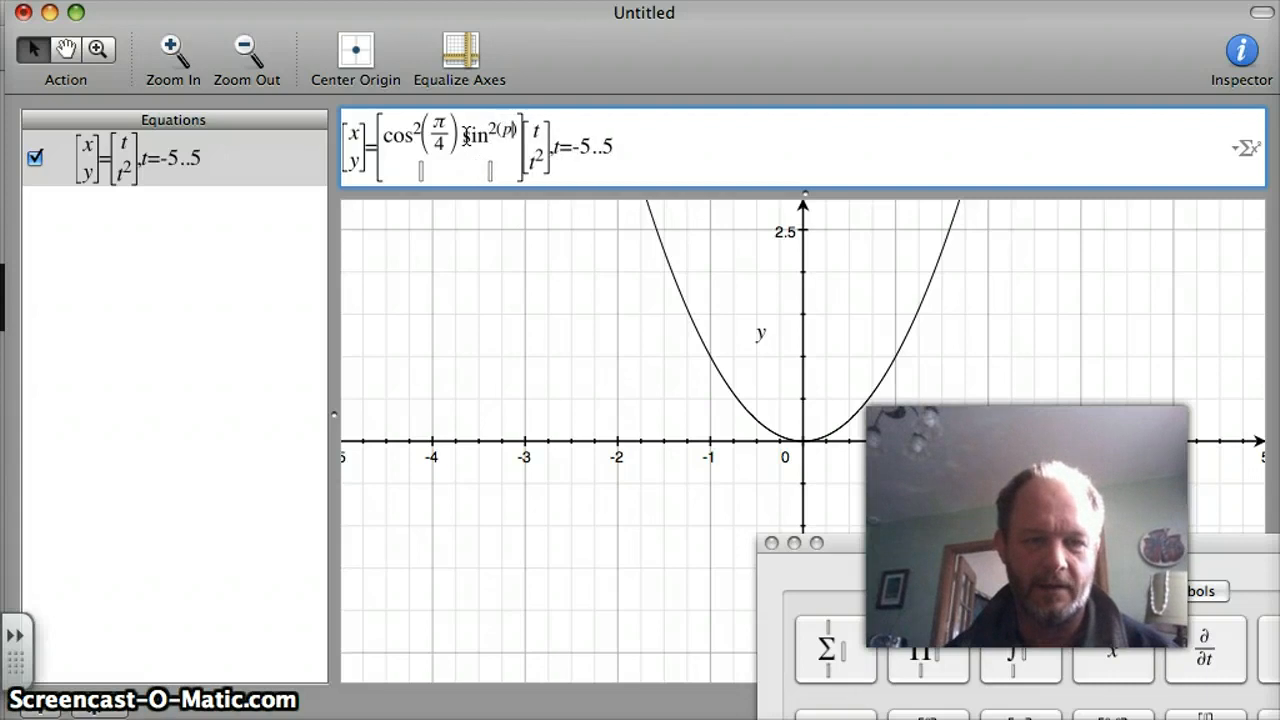
key("BackSpace")
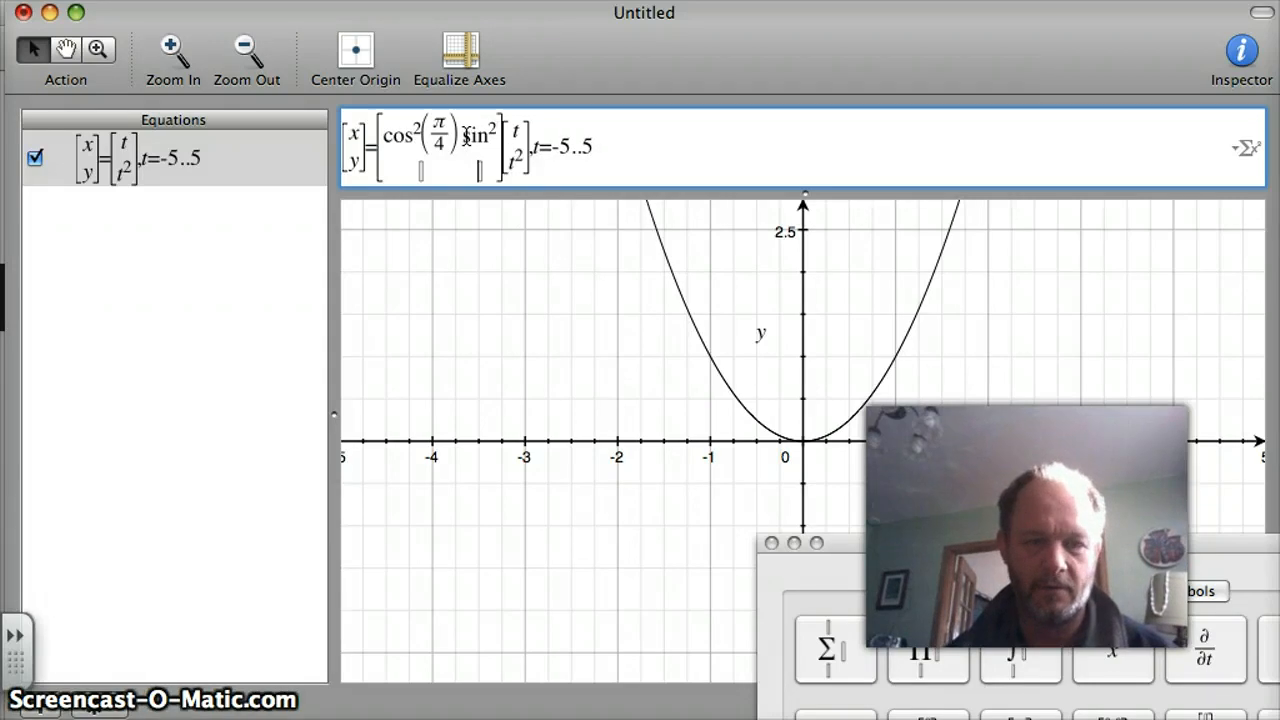
left_click(476, 140)
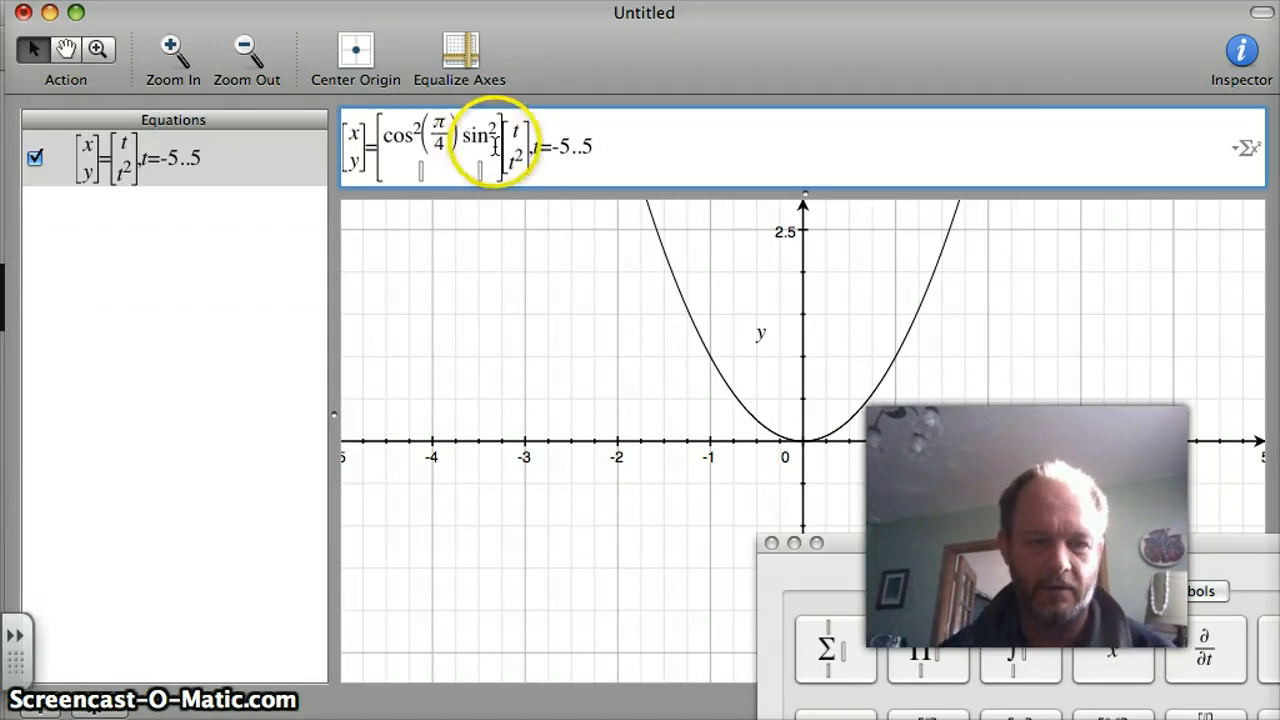
type("(pi/")
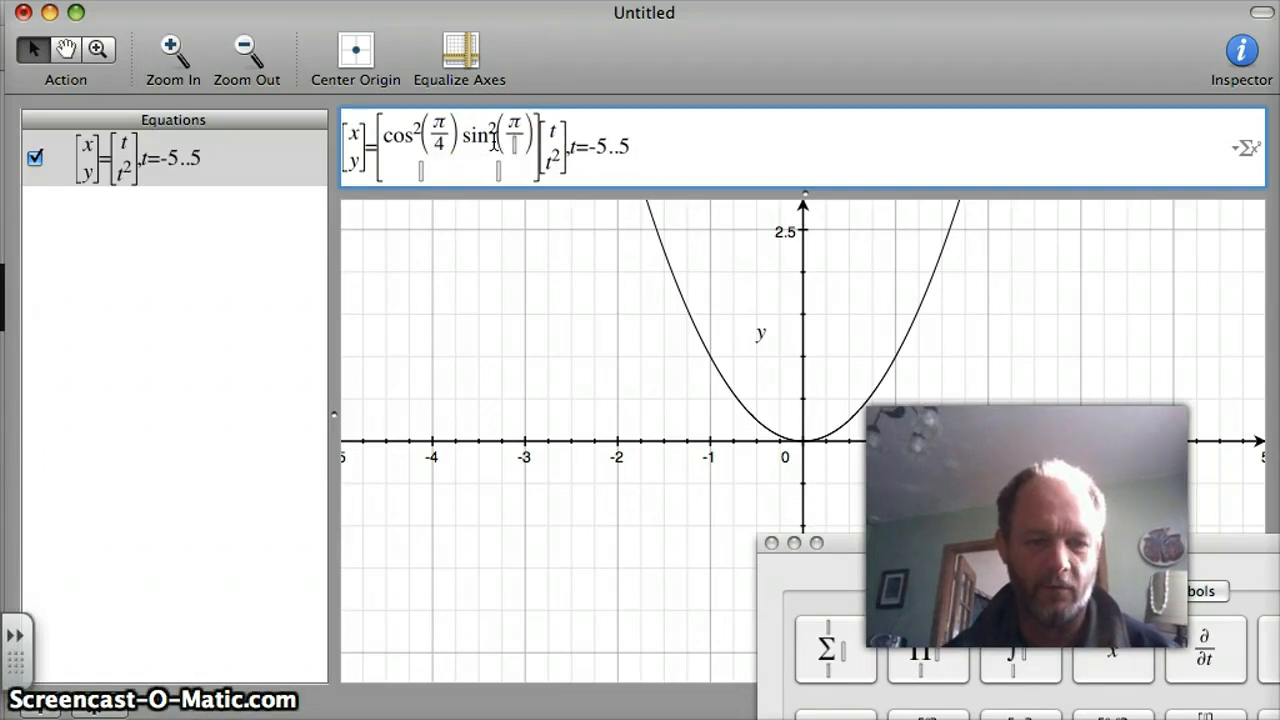
Enter sin^2(π/4) in the second-row, first-column cell of the matrix, keeping the parentheses outside the exponent.
left_click(422, 174)
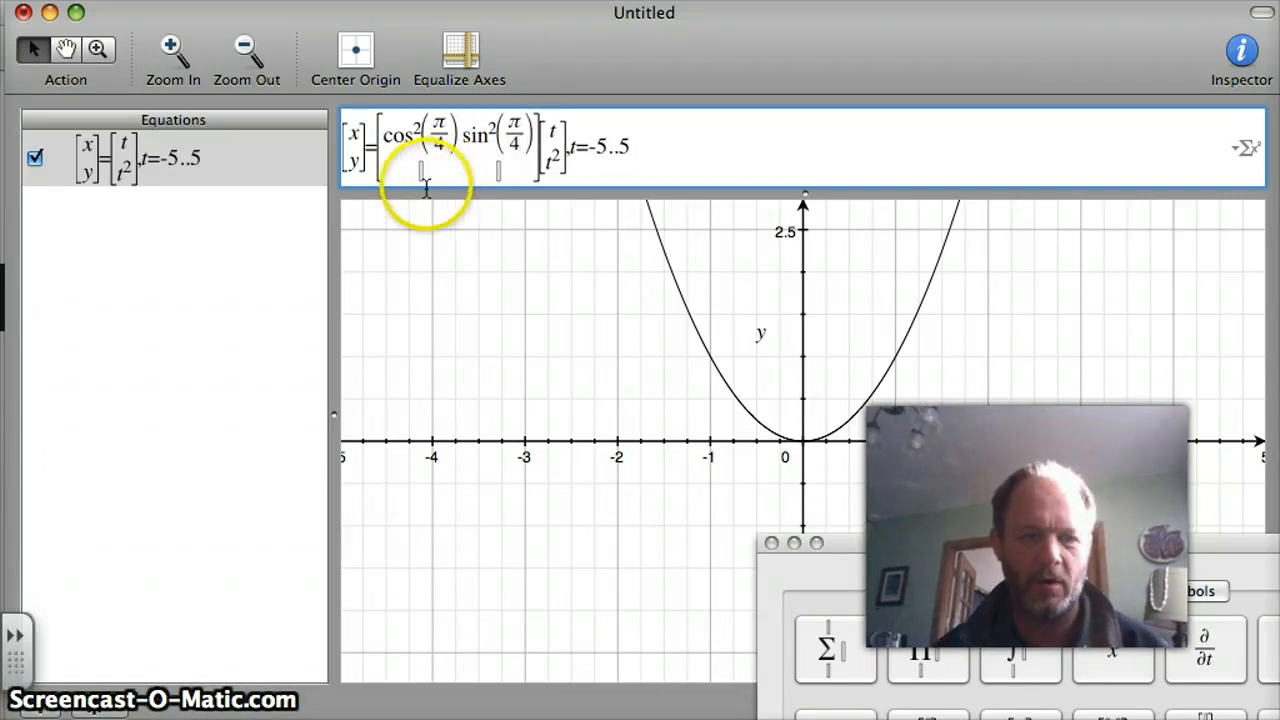
type("sin")
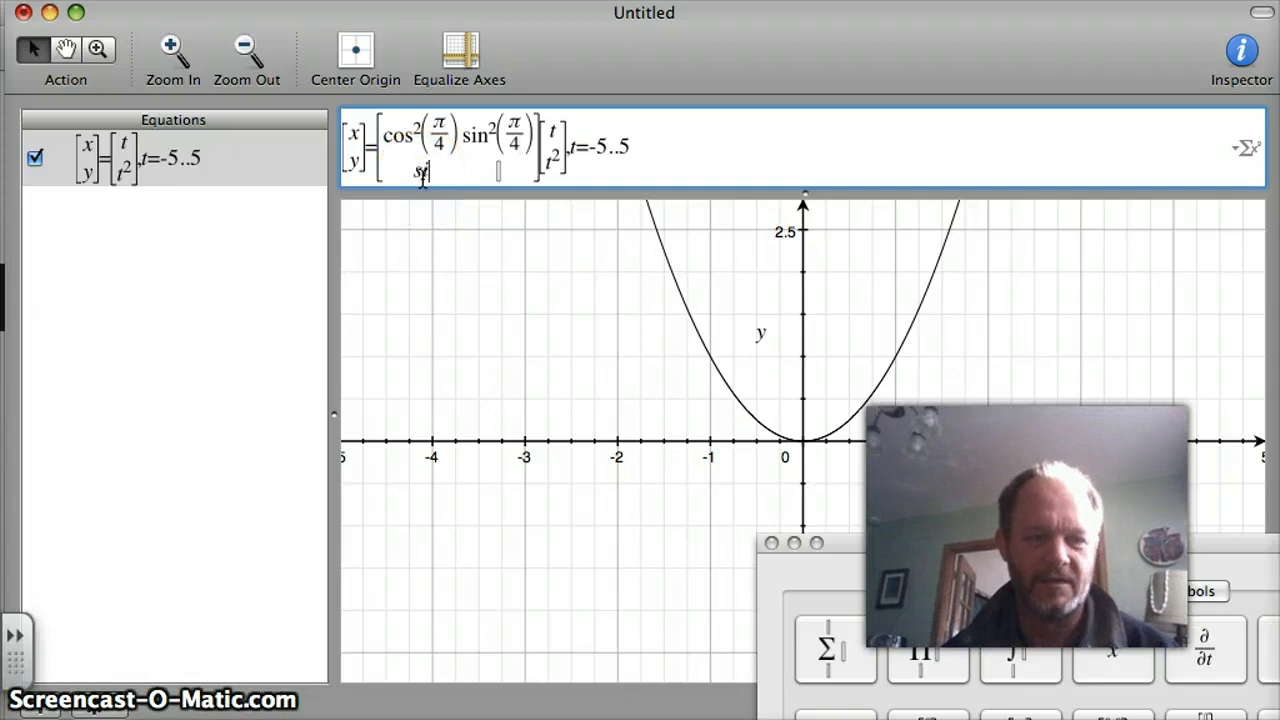
type("^2")
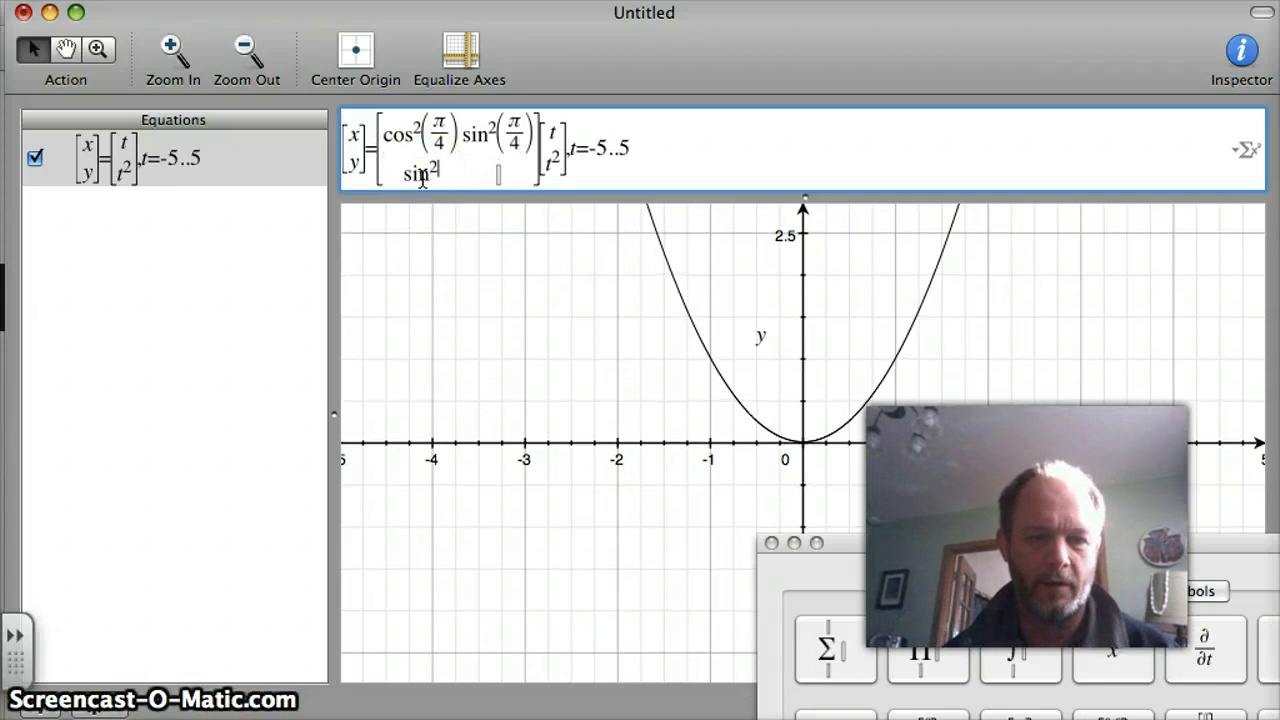
type("(")
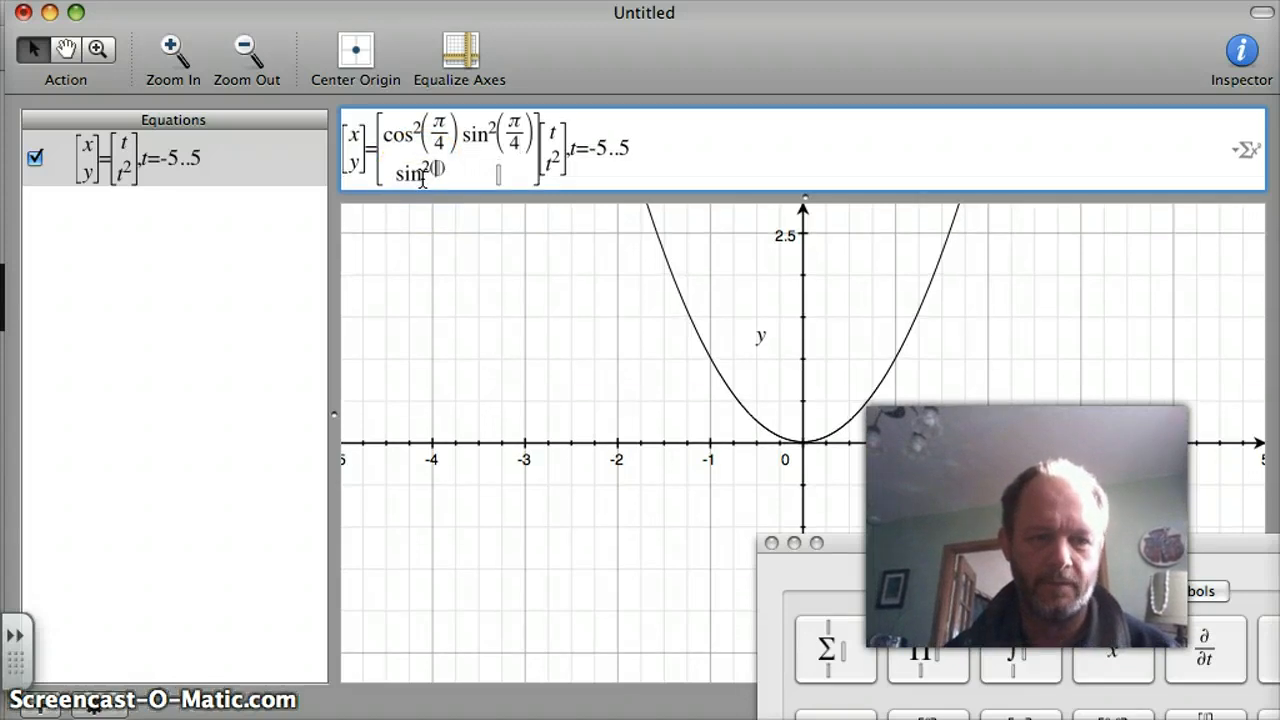
key("BackSpace")
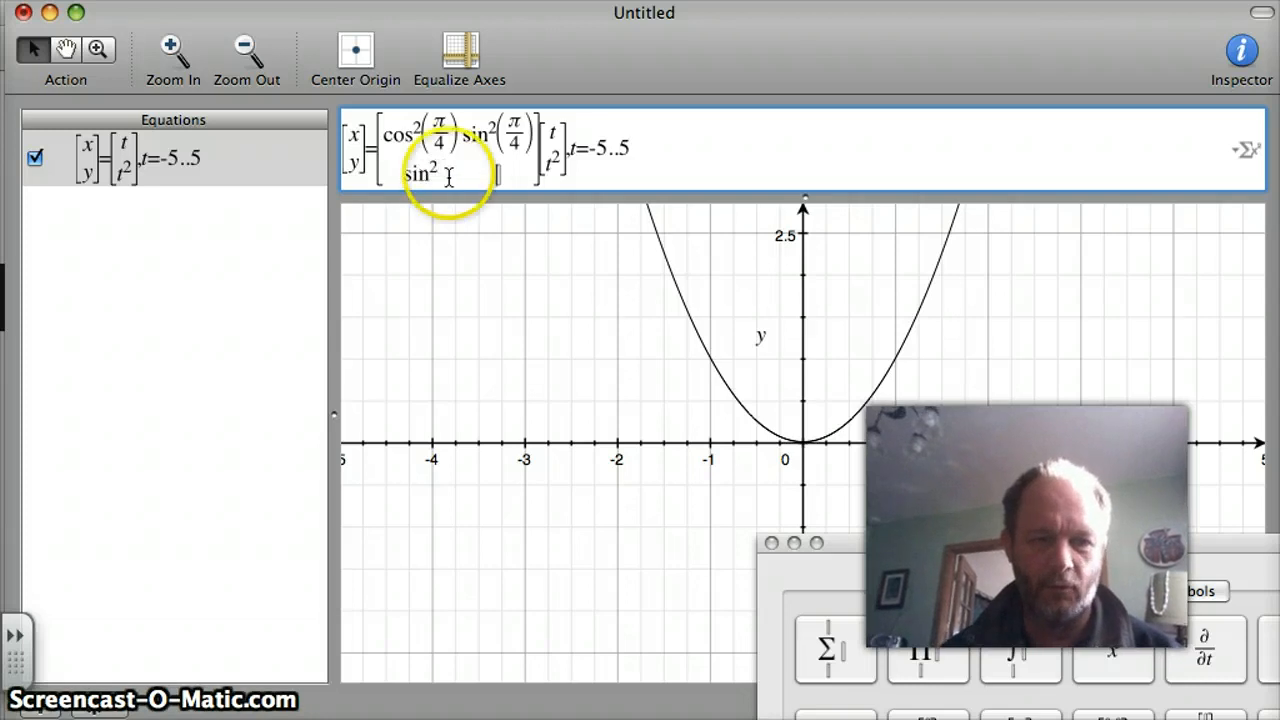
left_click(443, 176)
left_click(438, 165)
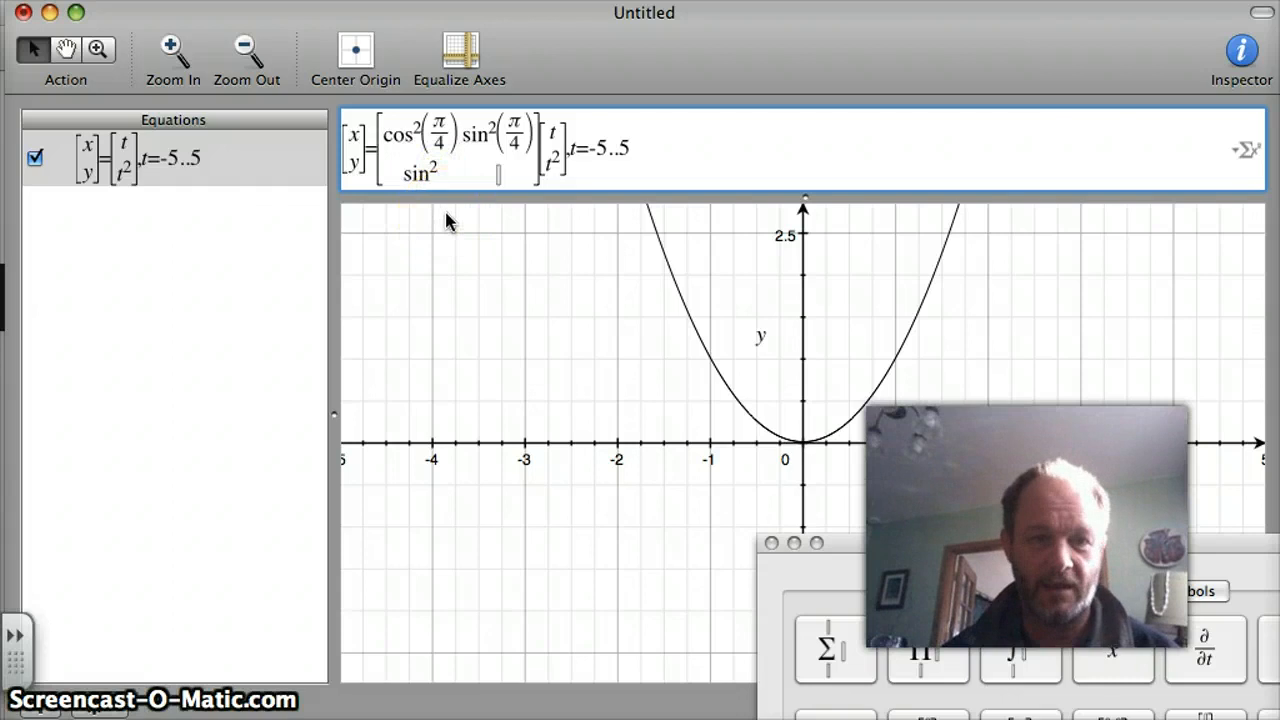
left_click(427, 174)
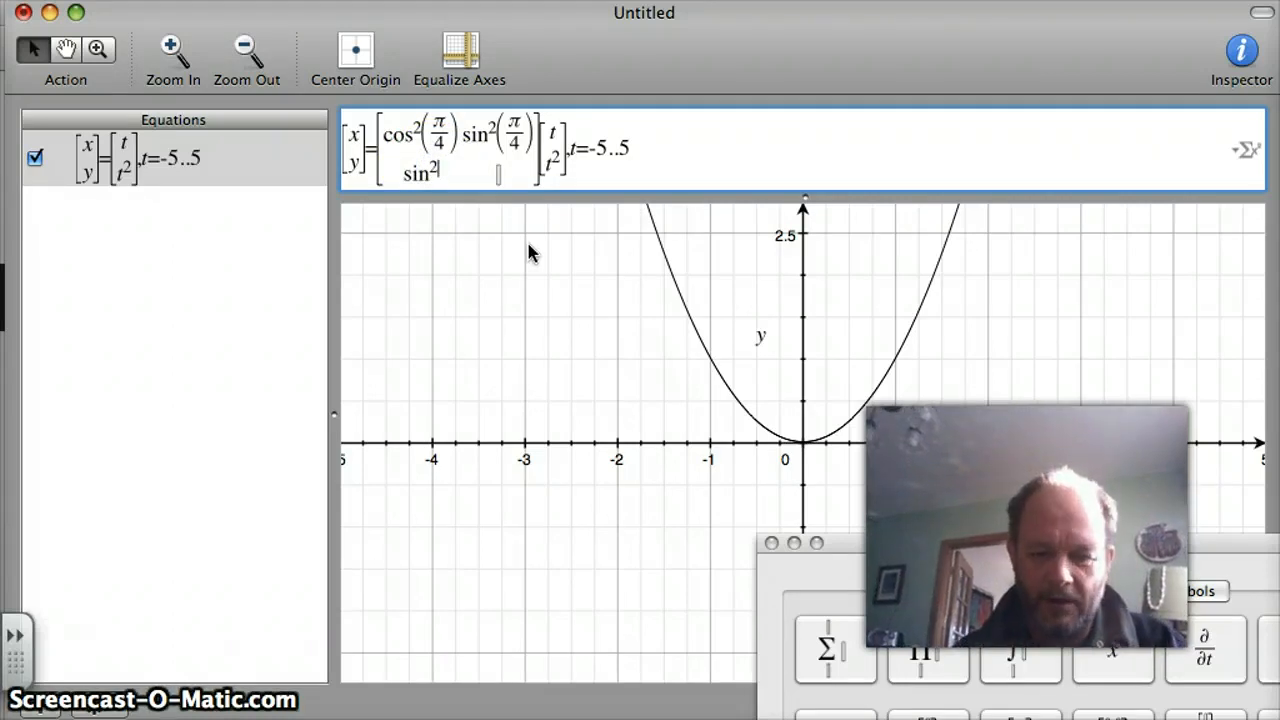
key("BackSpace")
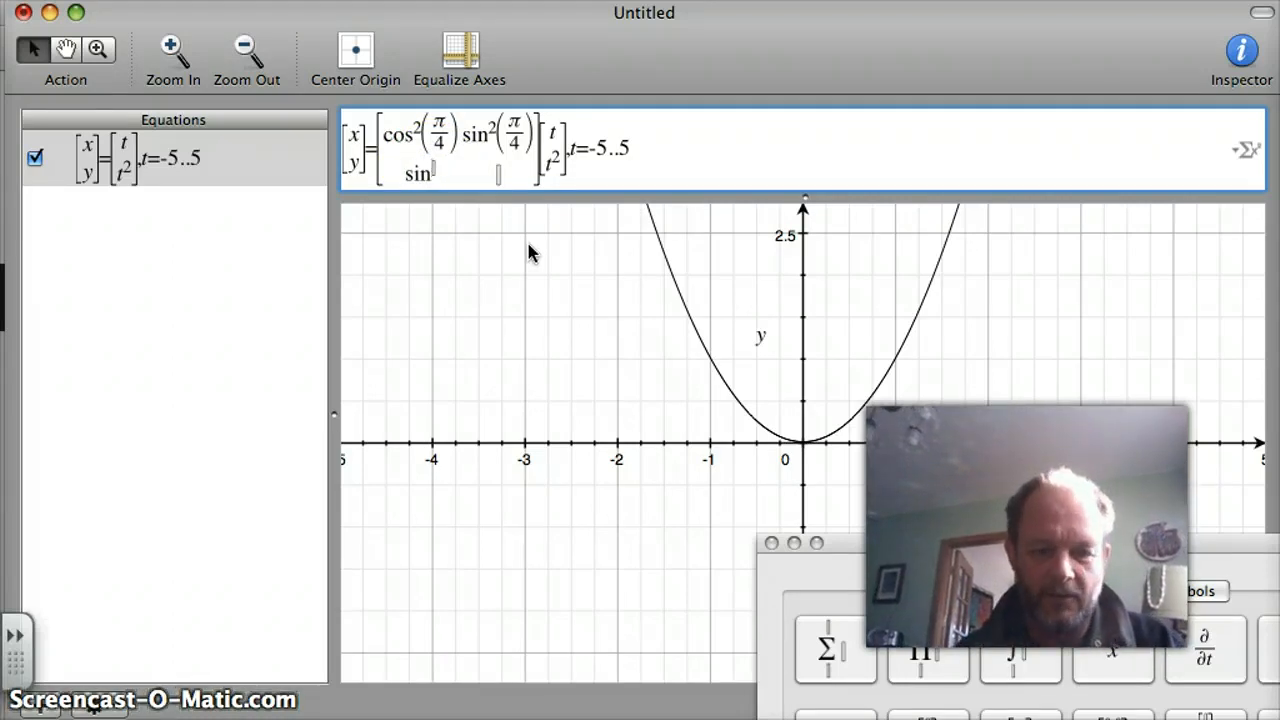
type("2")
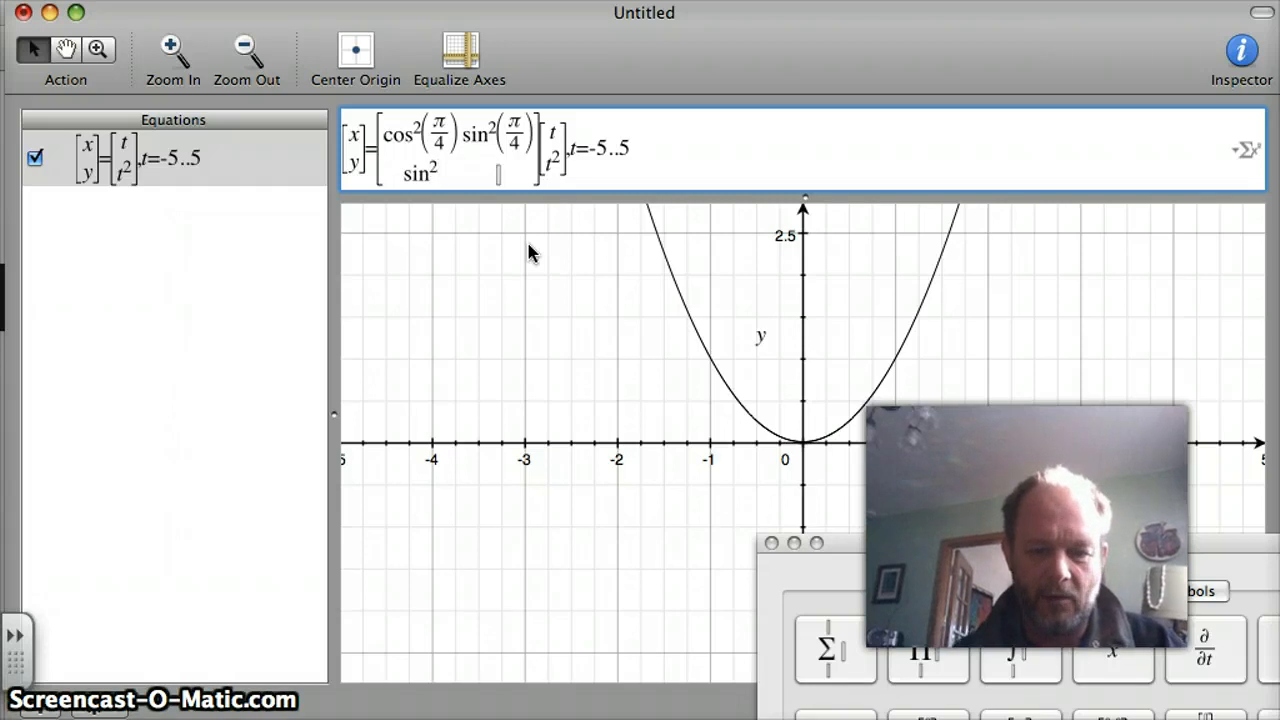
type("(")
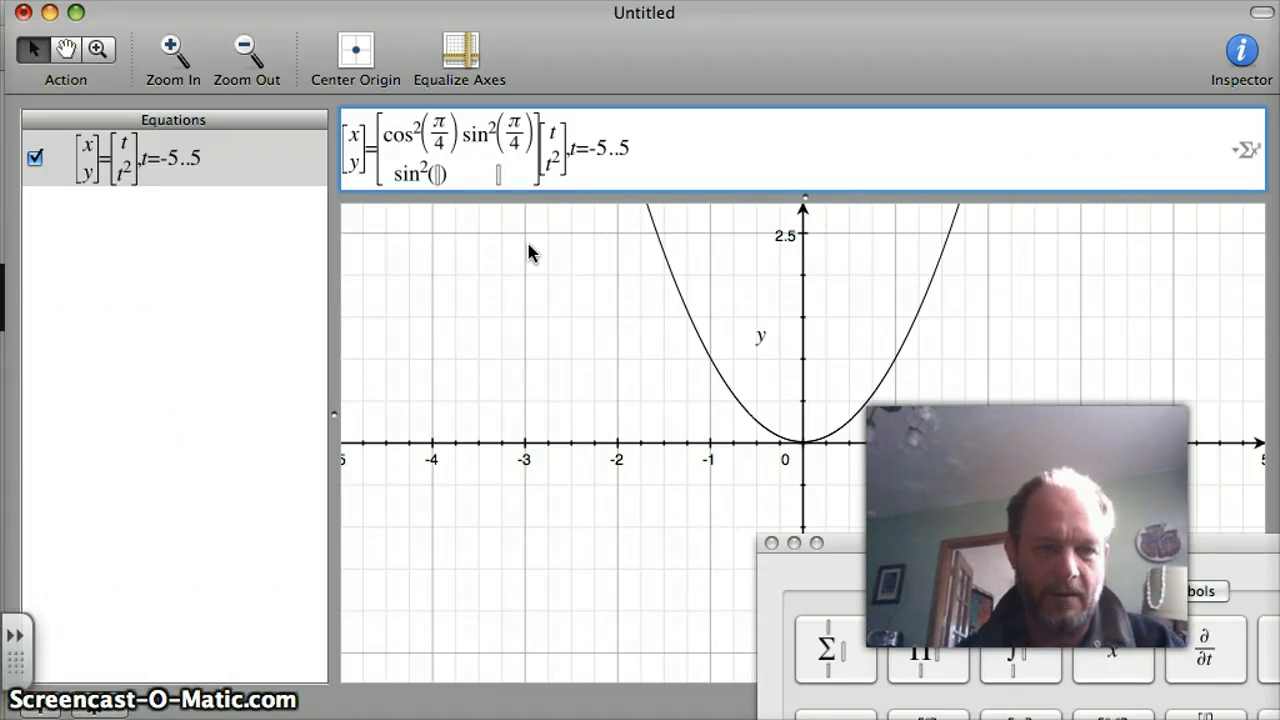
type("pi/")
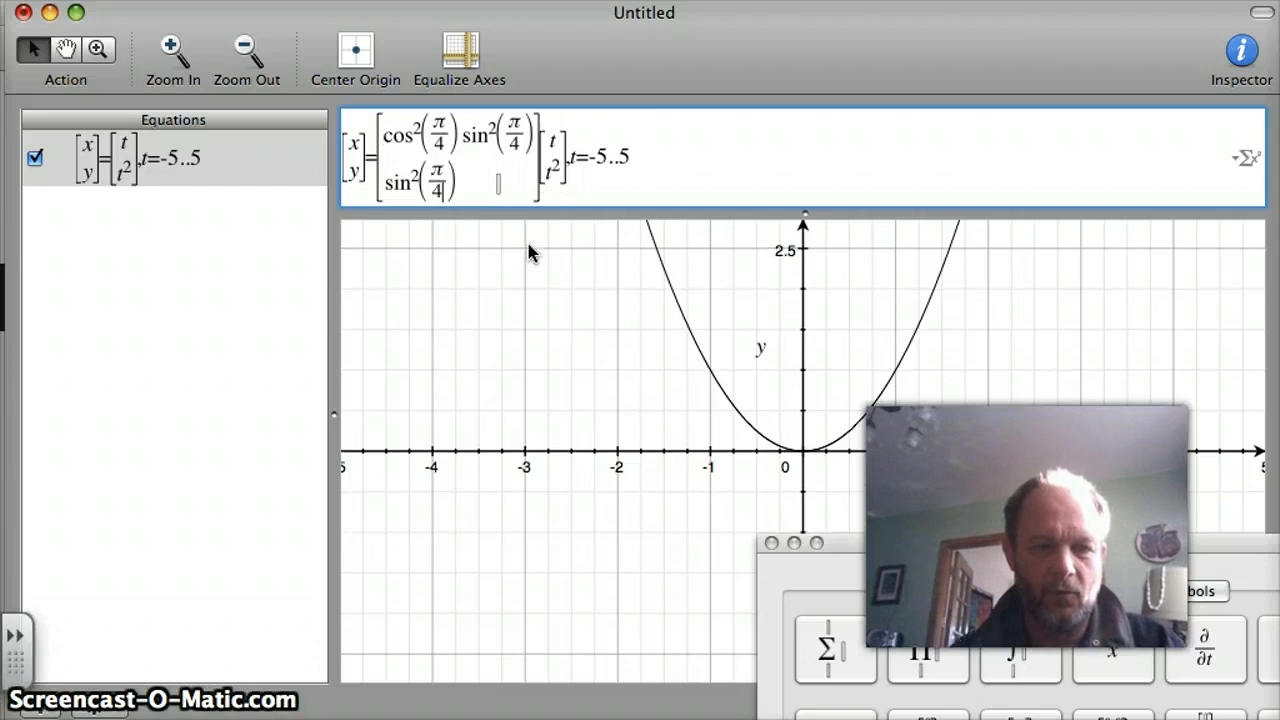
Enter -cos^2(π/4) in the second-row, second-column cell of the matrix.
left_click(500, 186)
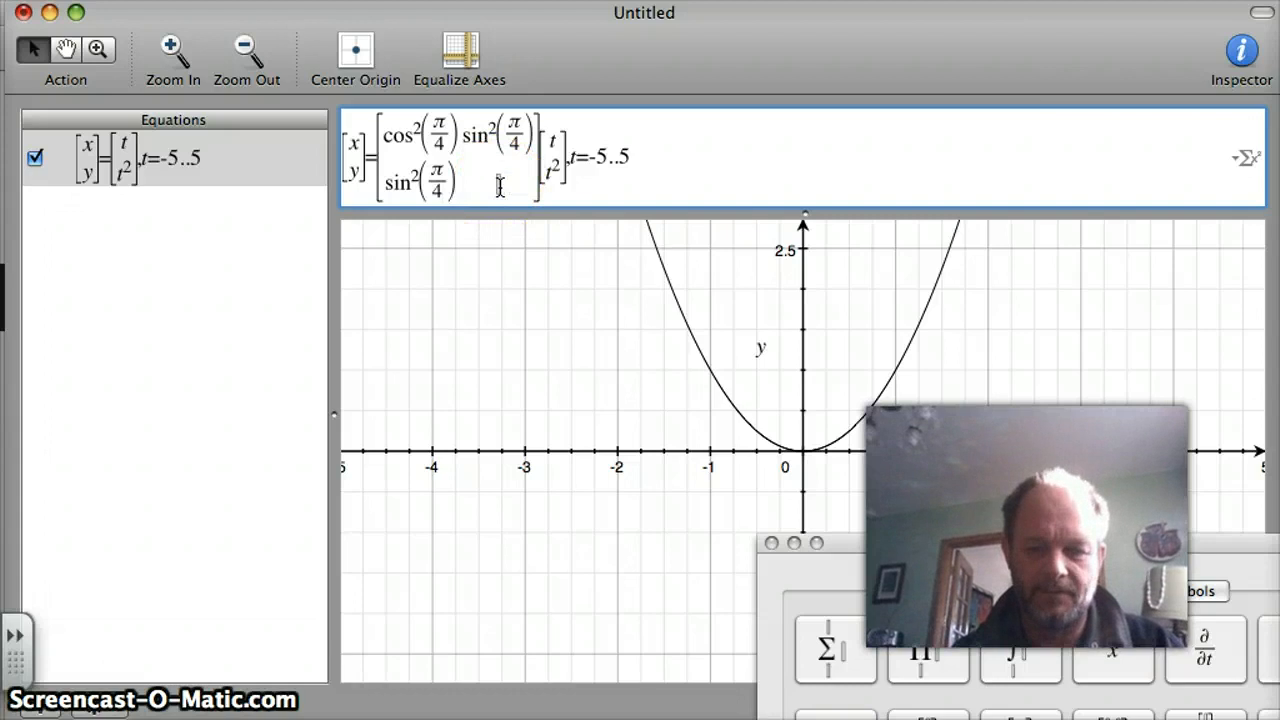
type("-cos")
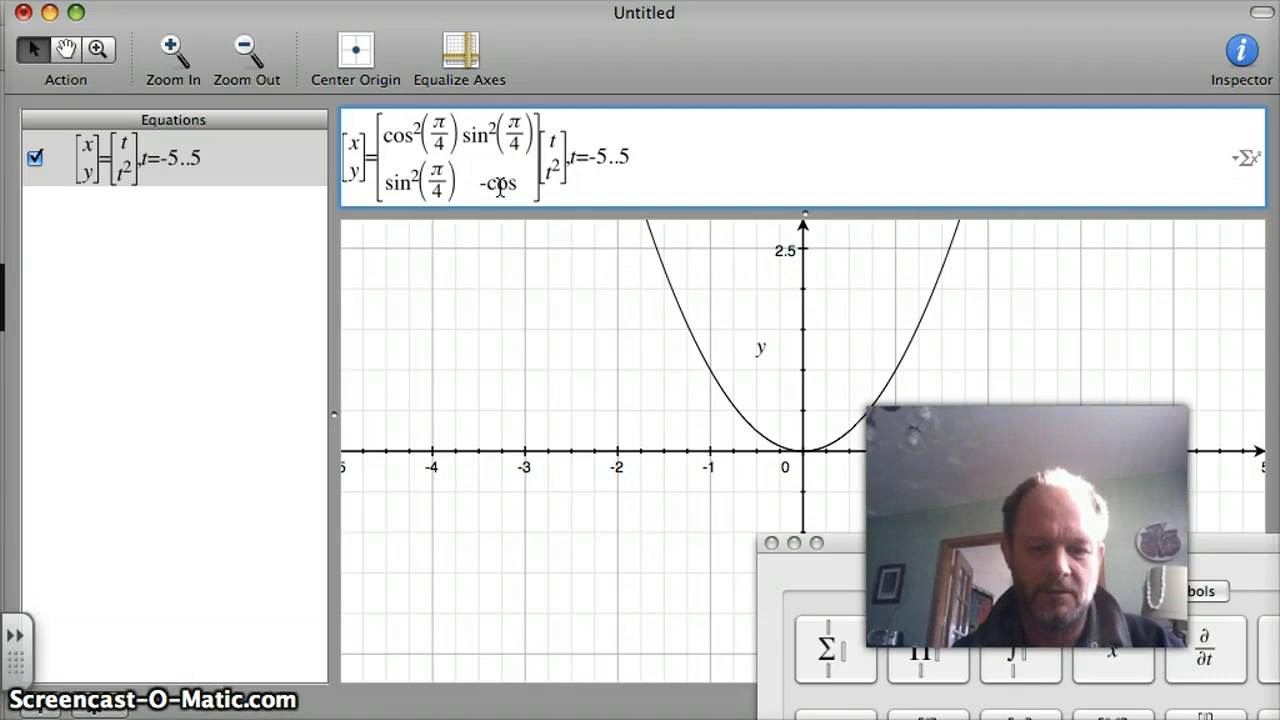
type("^2")
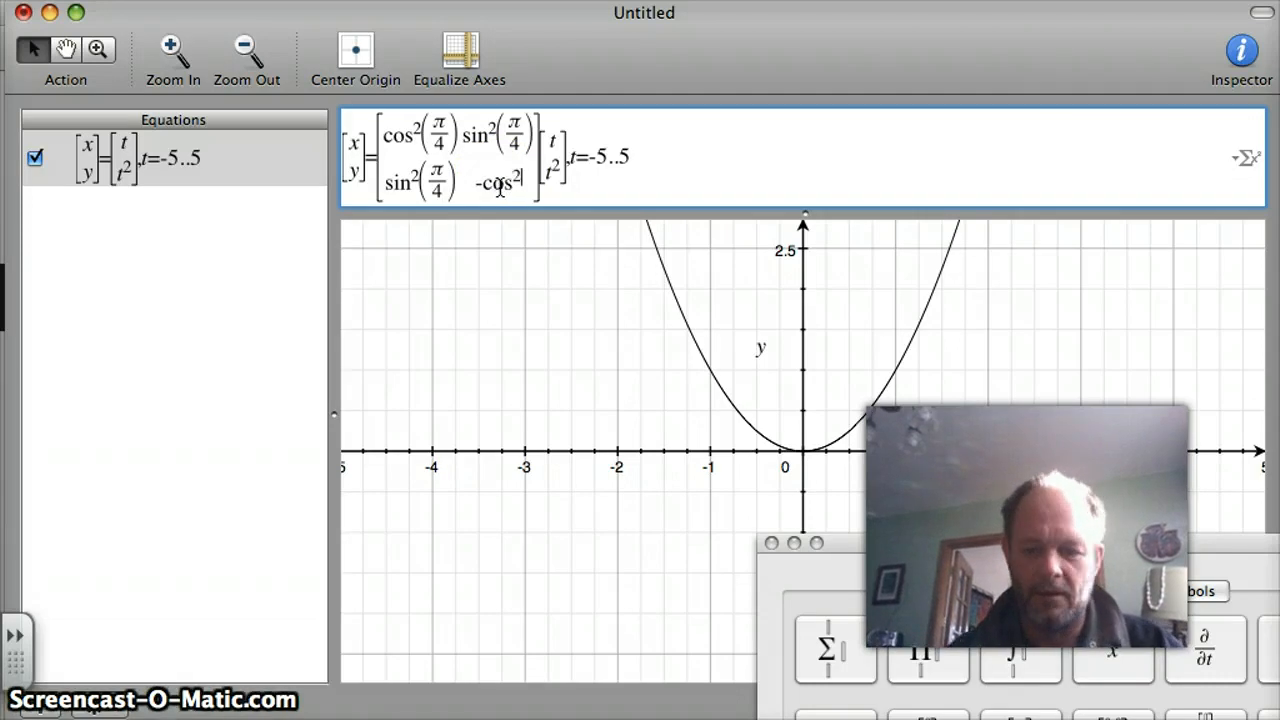
key("Right")
key("Right")
key("Right")
key("Right")
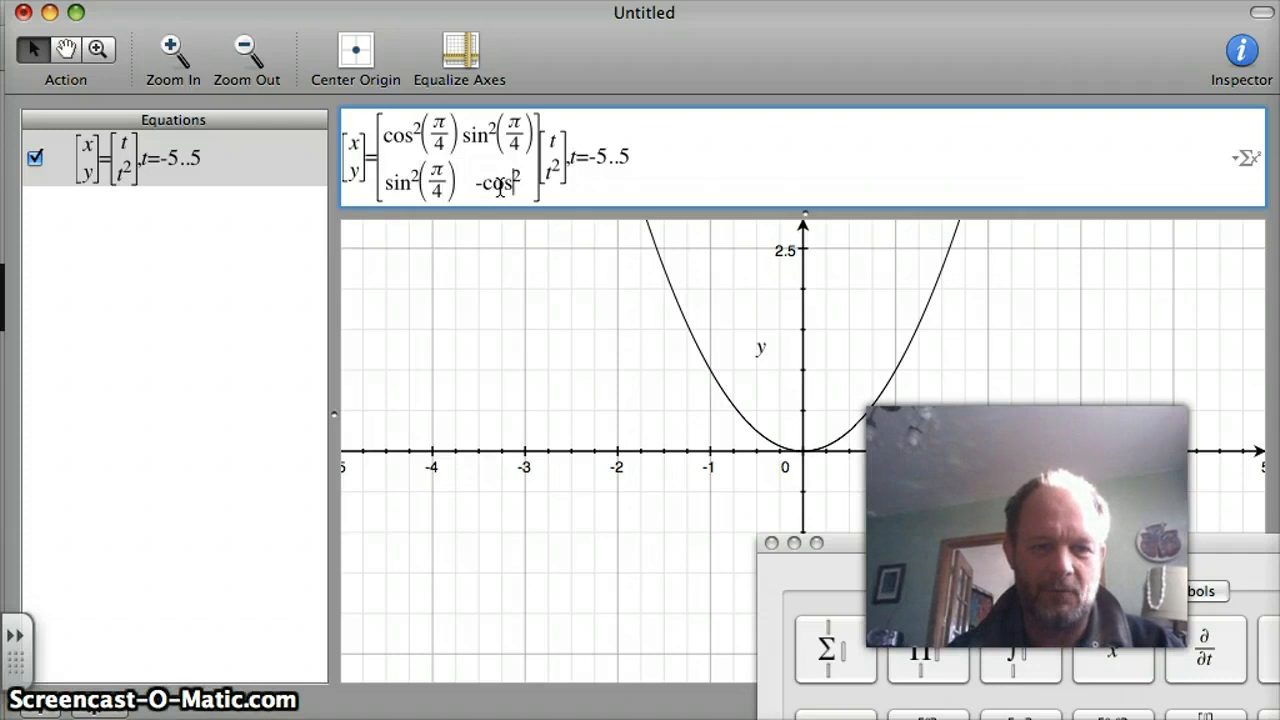
key("Right")
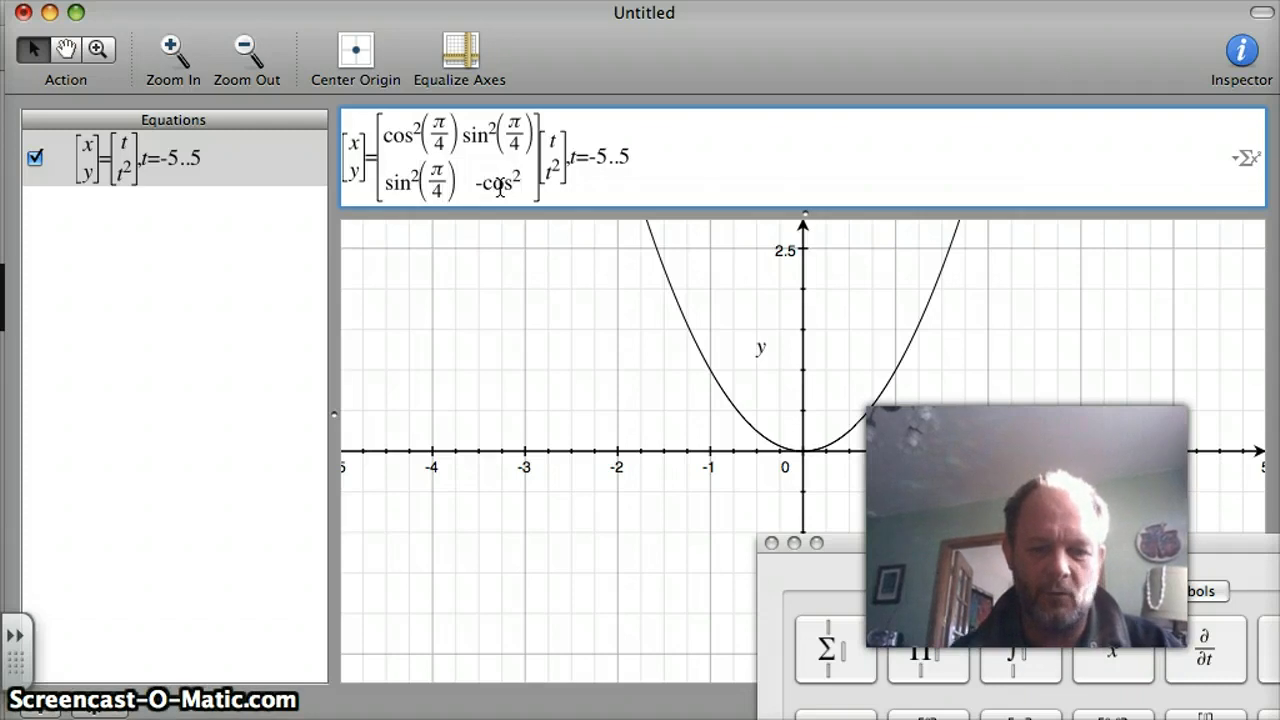
type("(")
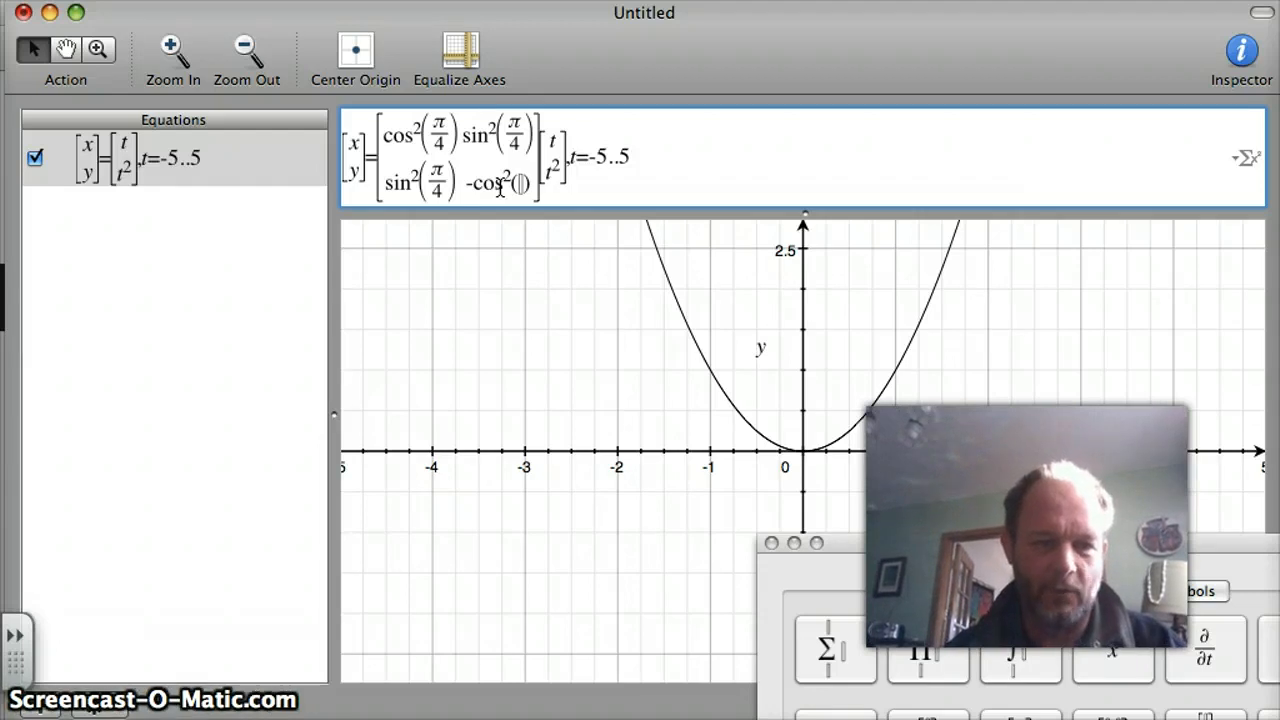
type("pi/")
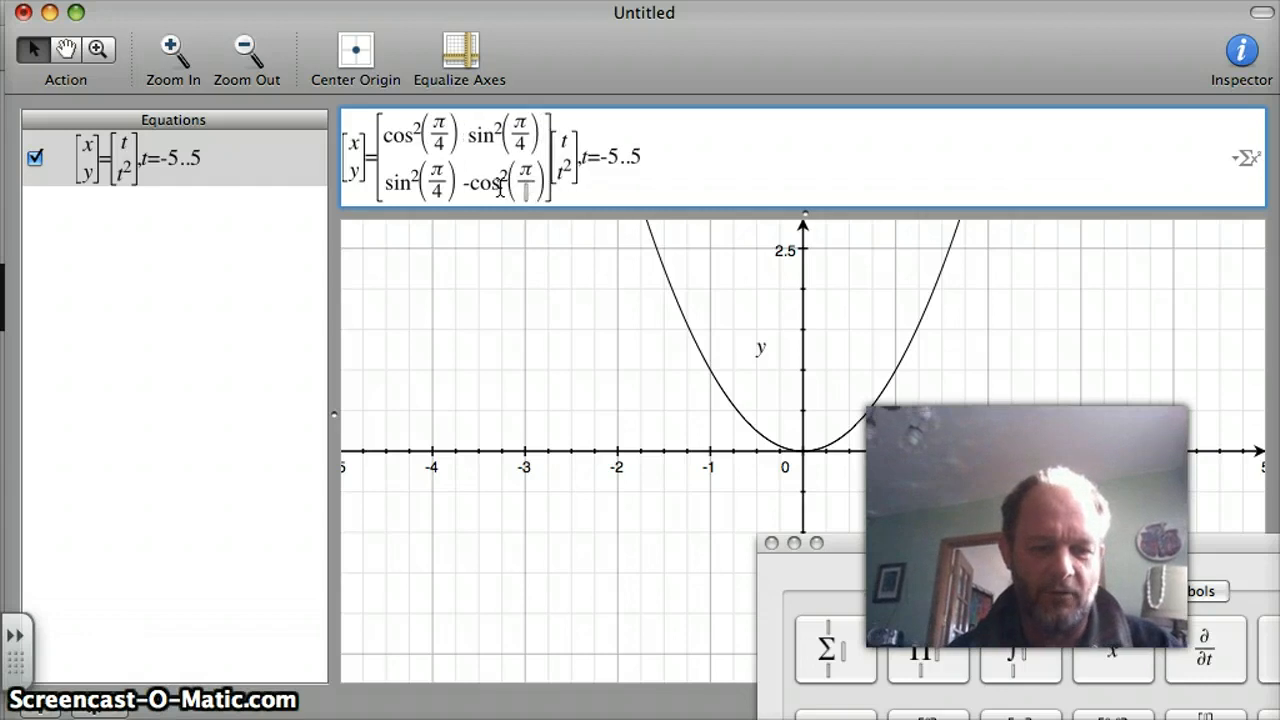
type("4")
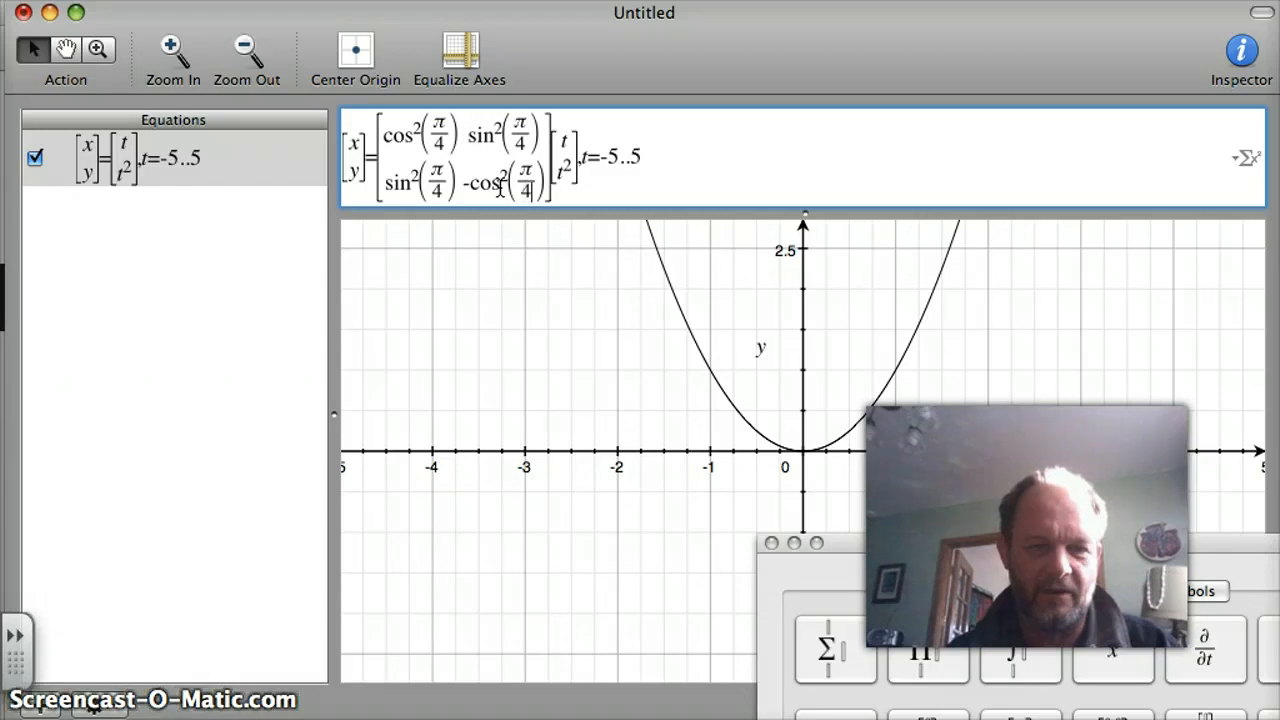
left_click(587, 172)
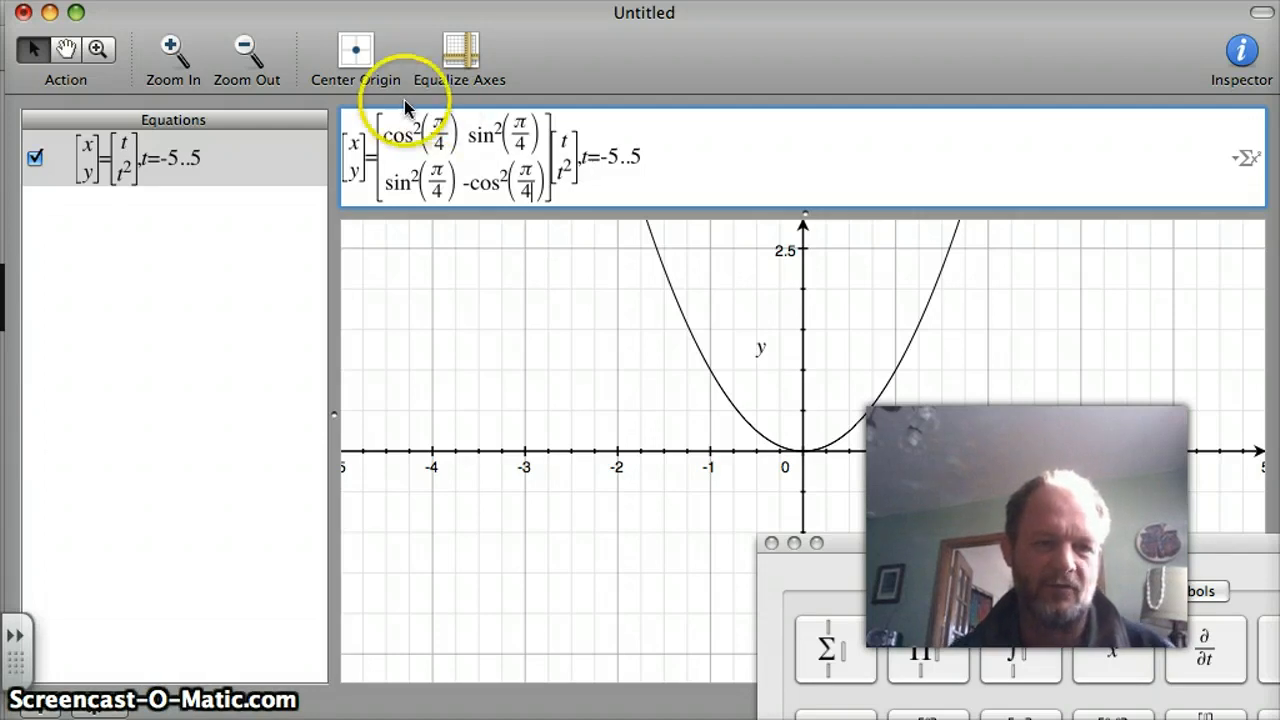
Change the matrix's first-row entries to cos(2π/4) and sin(2π/4), removing the squares and inserting a factor 2 before each π/4.
left_click(421, 129)
key("BackSpace")
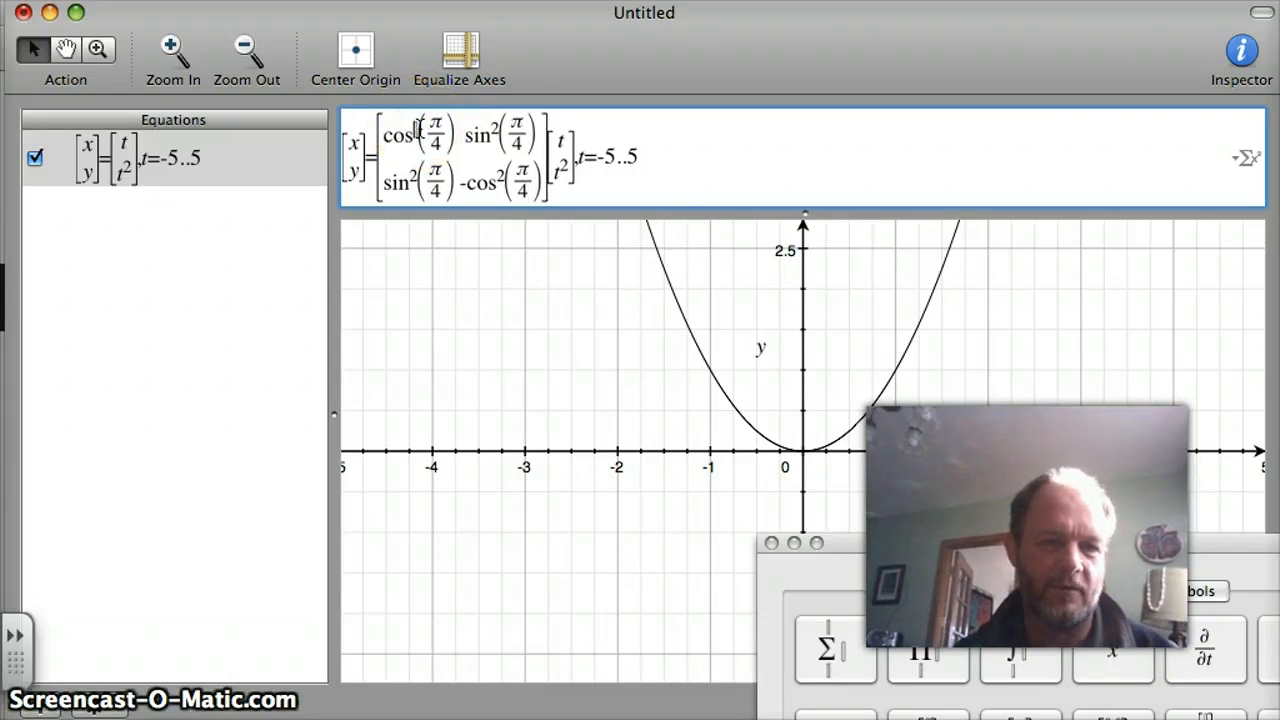
left_click(434, 133)
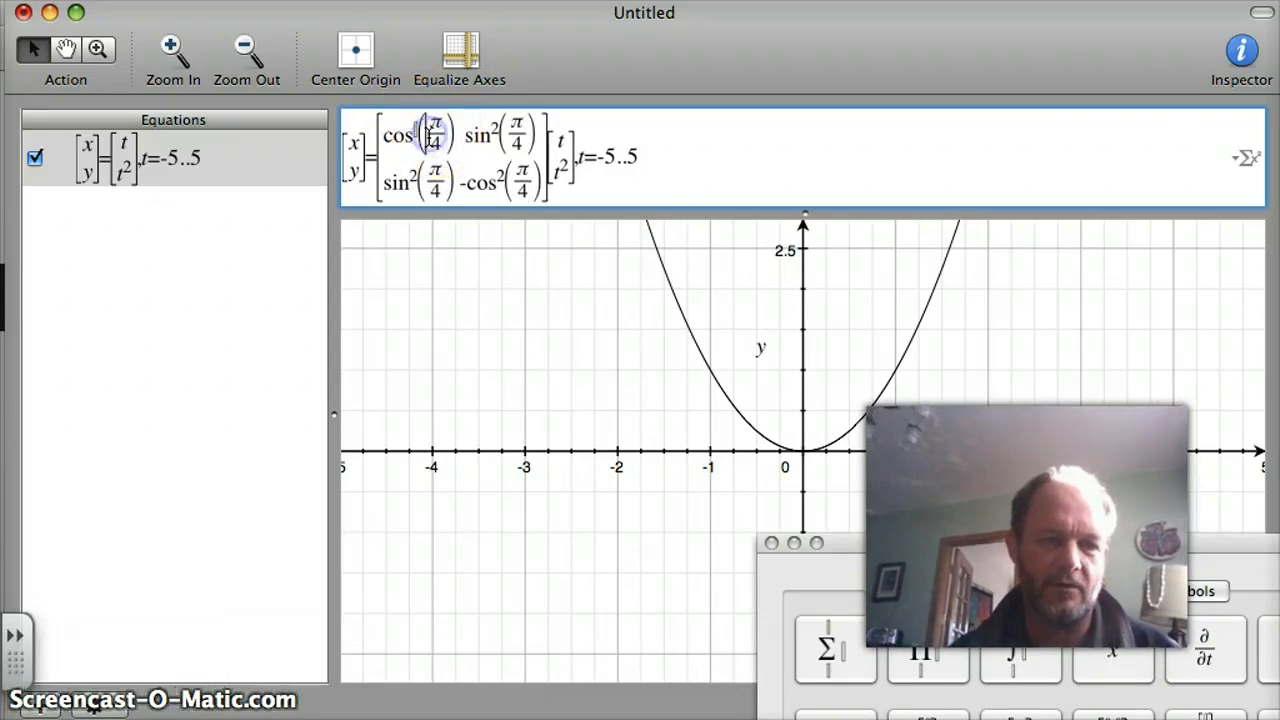
type("2")
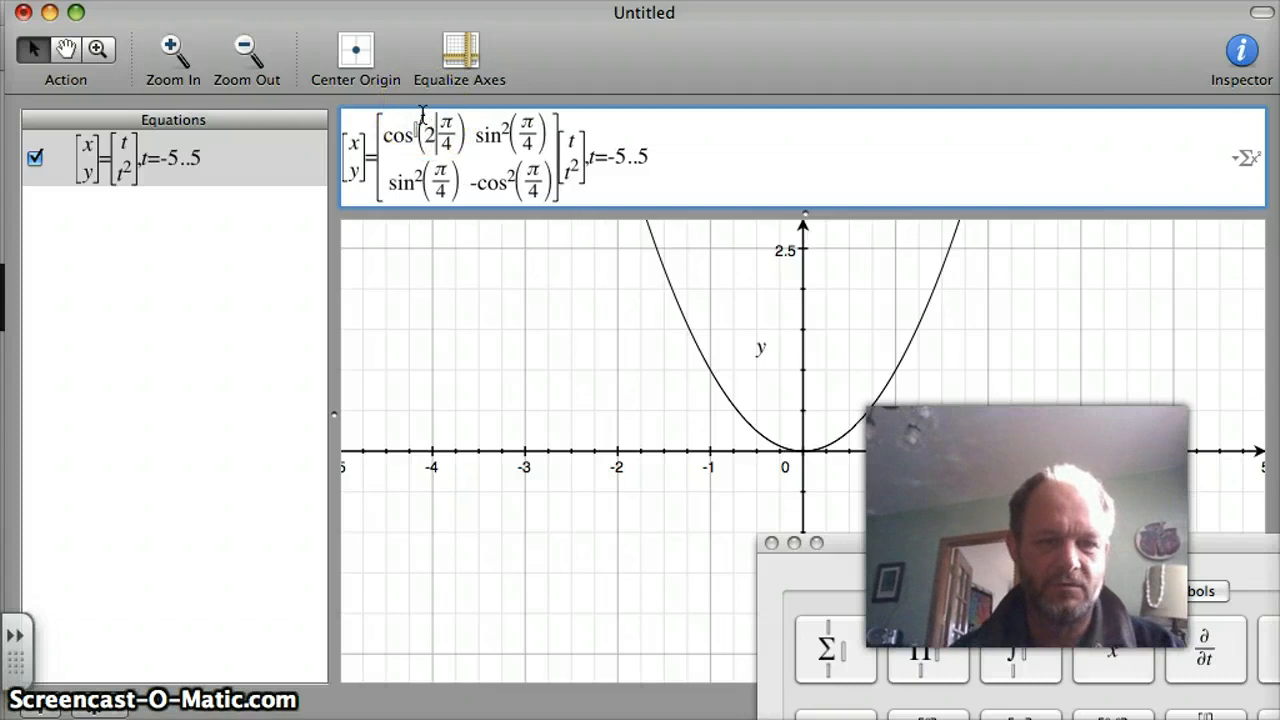
left_click(418, 133)
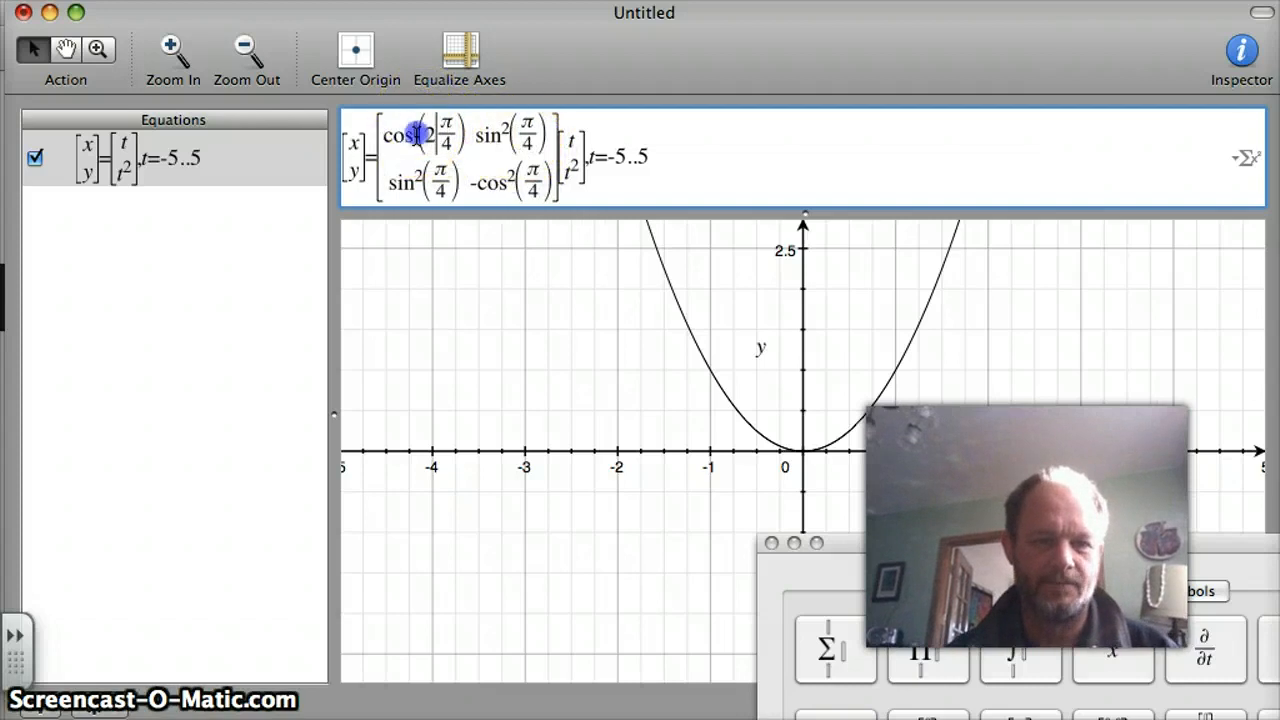
left_click(518, 134)
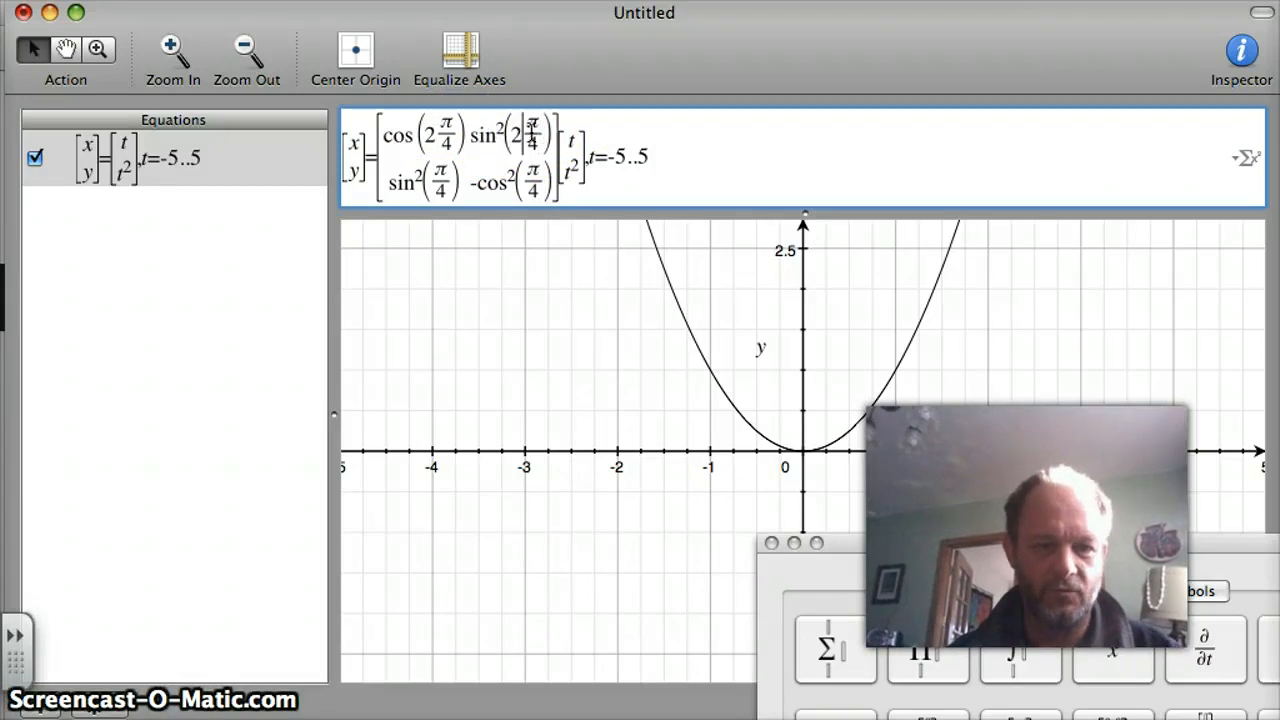
left_click(500, 133)
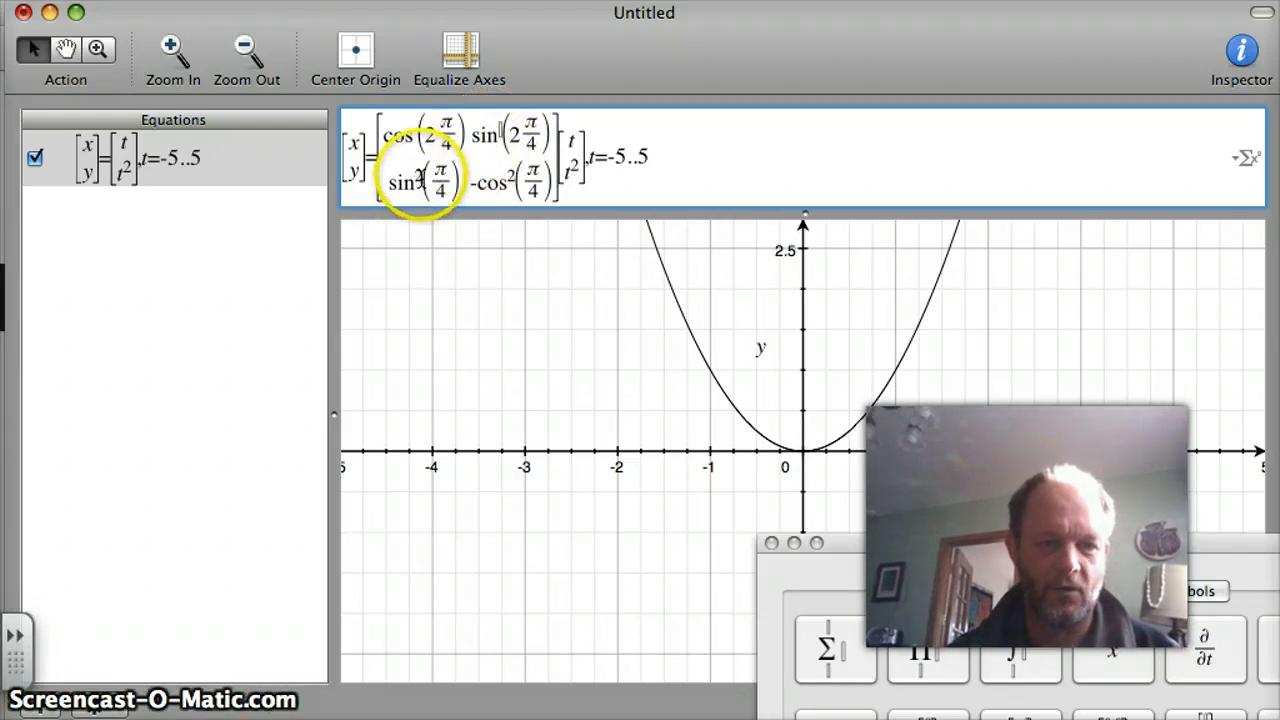
Change the matrix's second-row, first-column entry to sin(2π/4), removing the square and inserting a factor 2 before π/4.
left_click(420, 180)
left_click(463, 183)
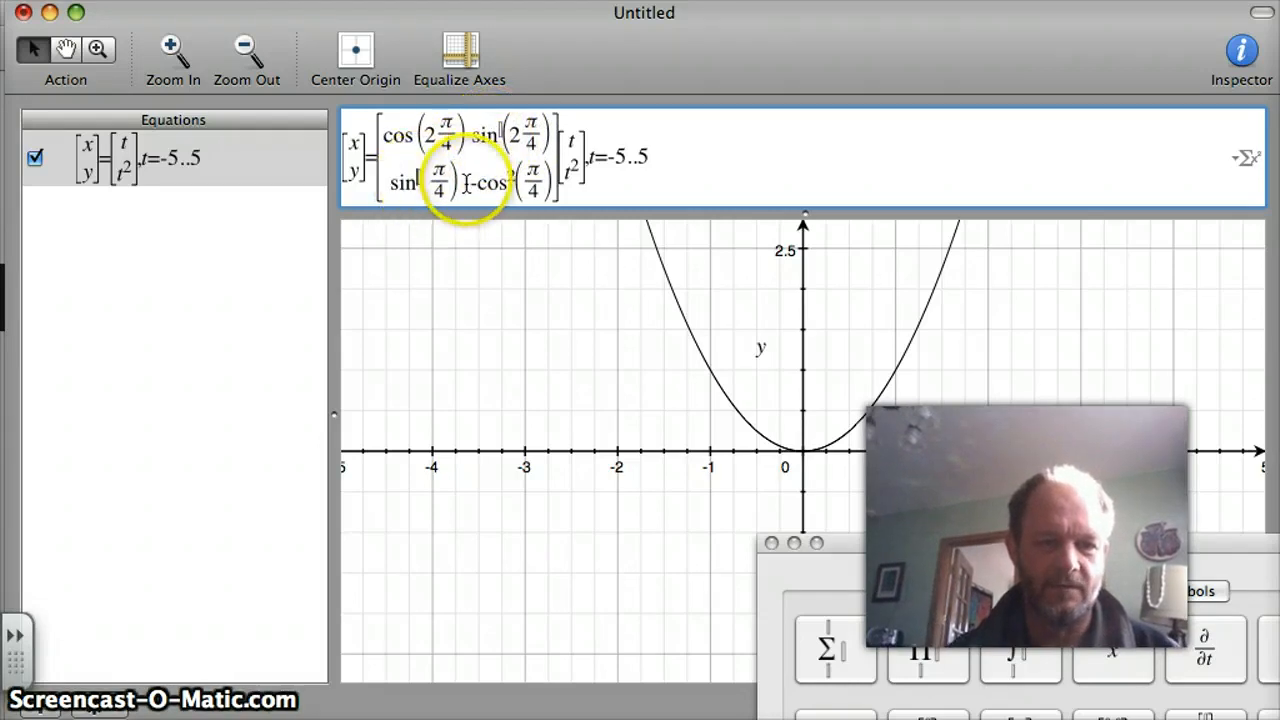
left_click(432, 183)
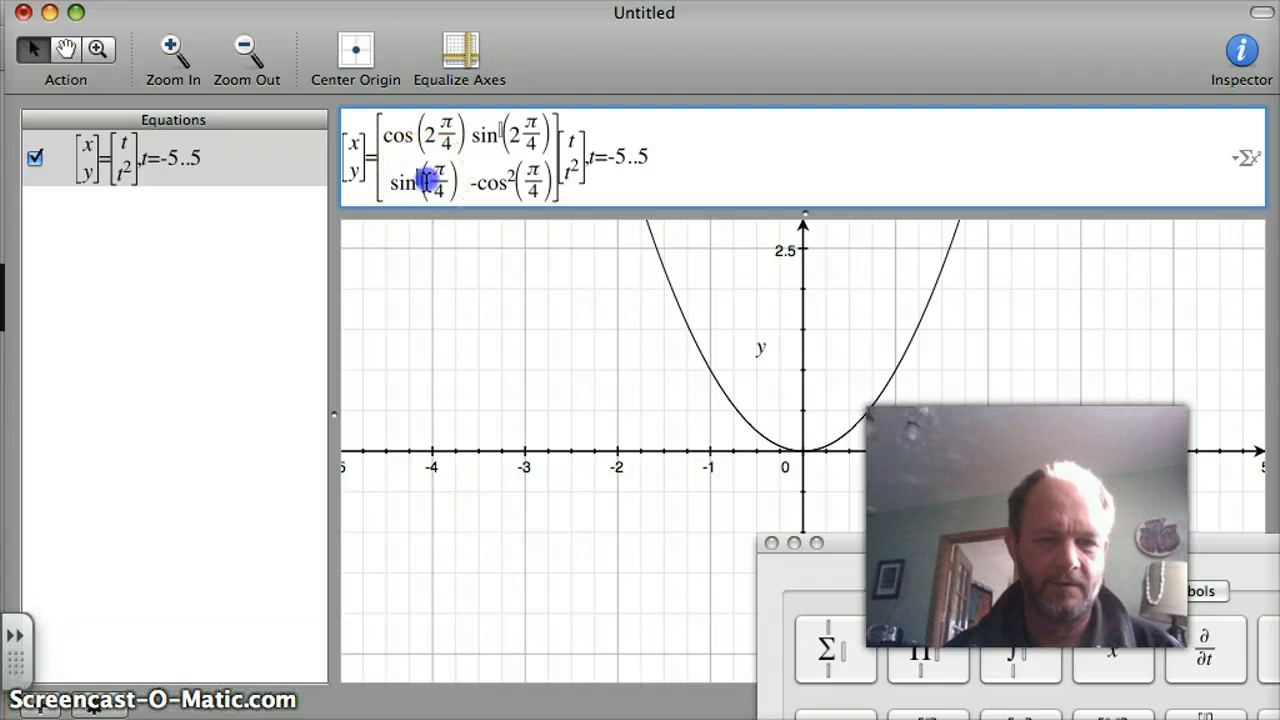
left_click(431, 183)
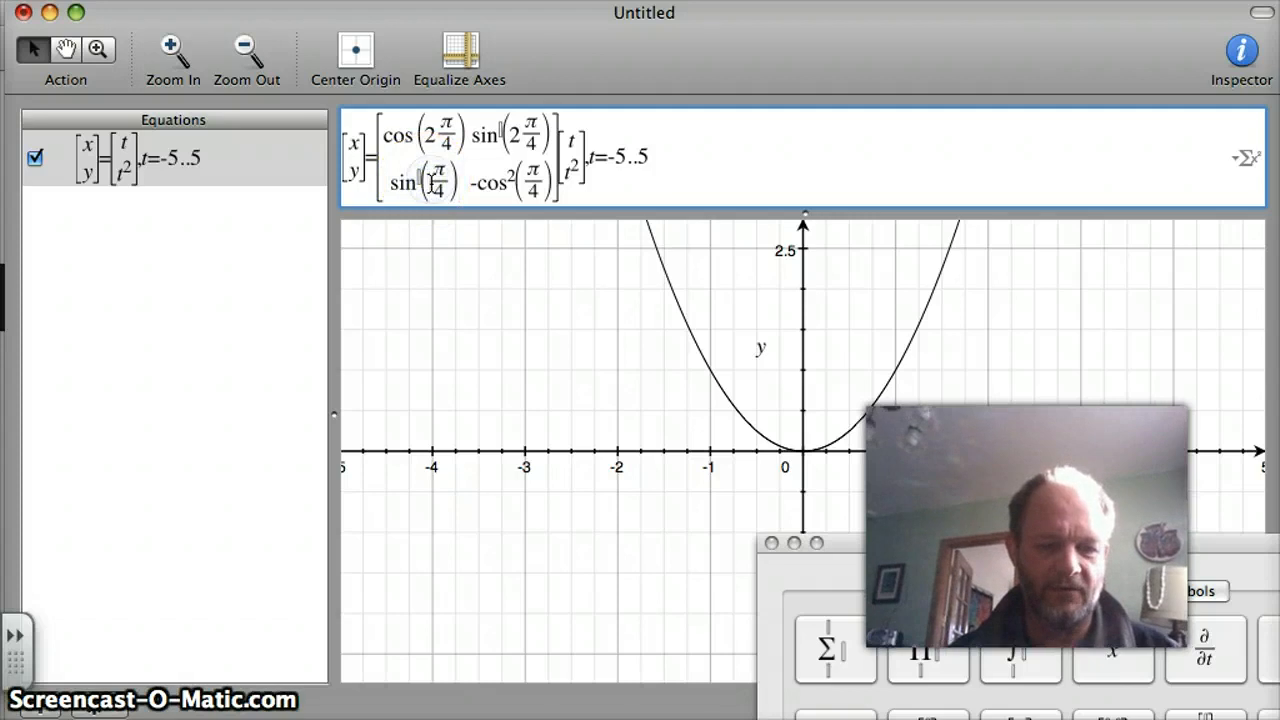
type("2")
Change the matrix's second-row, second-column entry to -cos(2π/4), removing the square and inserting a factor 2 before π/4.
left_click(527, 183)
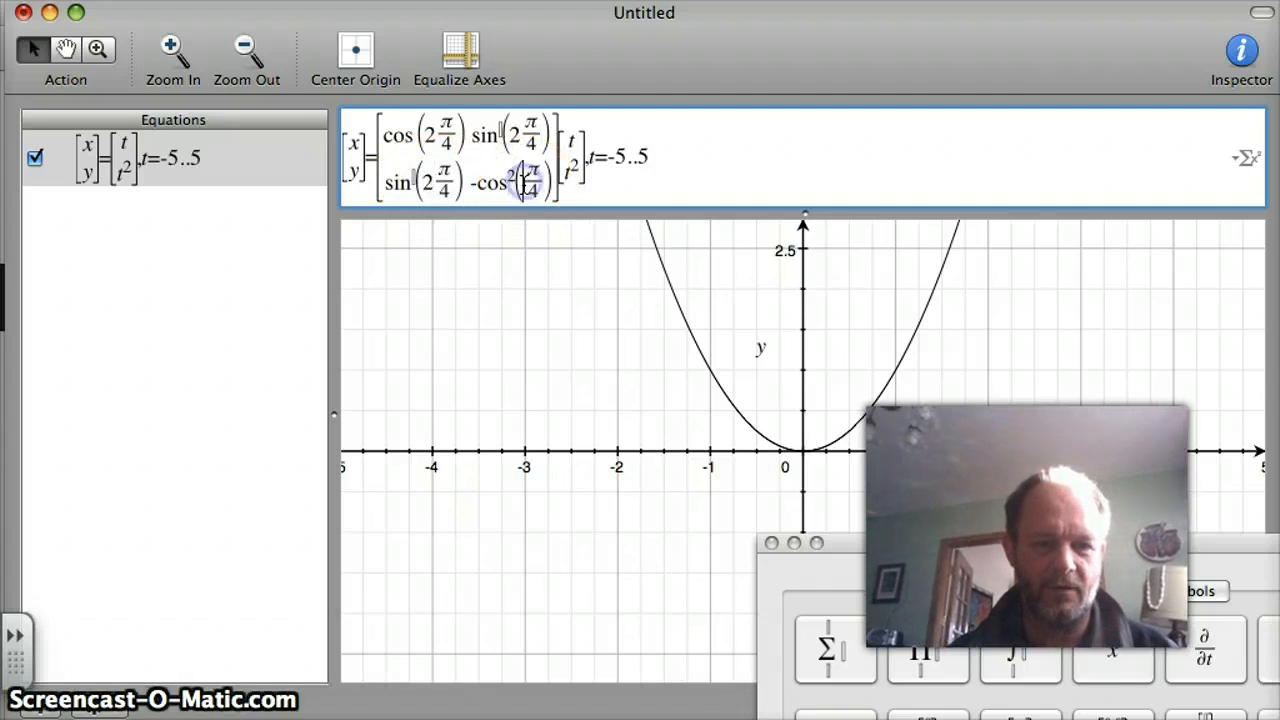
left_click(510, 180)
key("BackSpace")
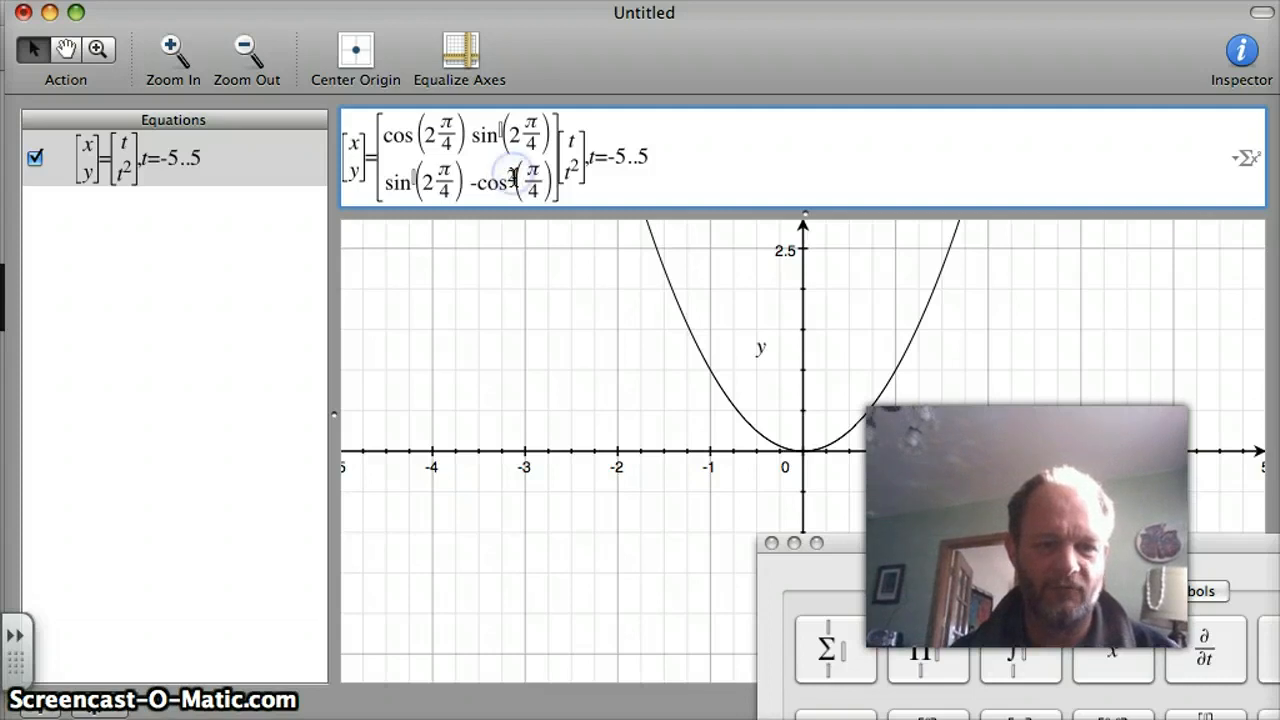
left_click(527, 182)
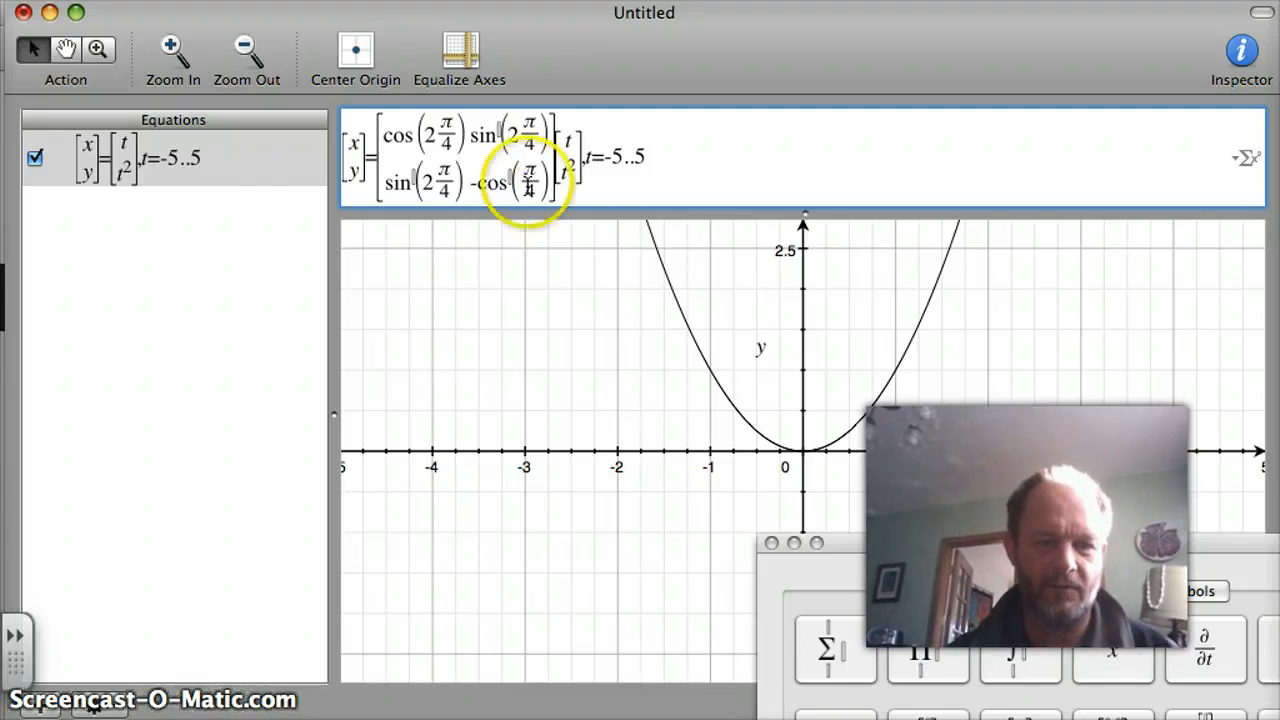
type("2")
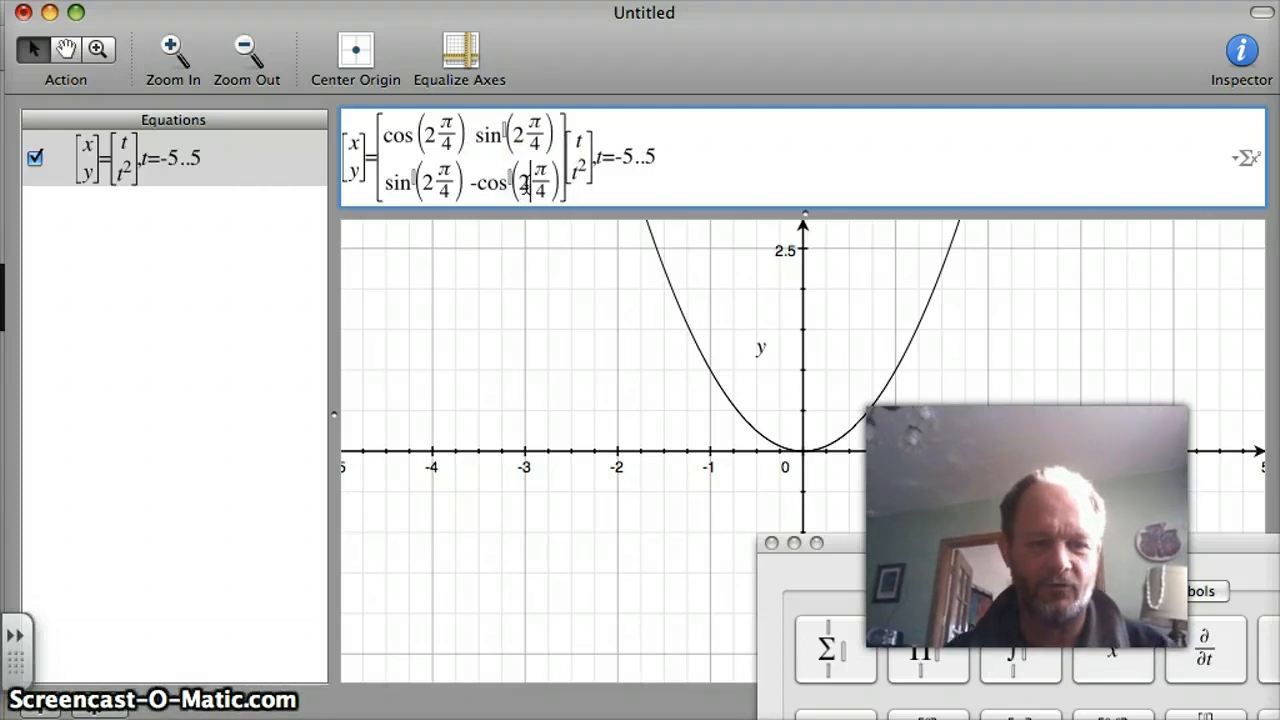
Try to plot the parametric equation with the 2x2 reflection matrix and dismiss the resulting dialog.
left_click(566, 178)
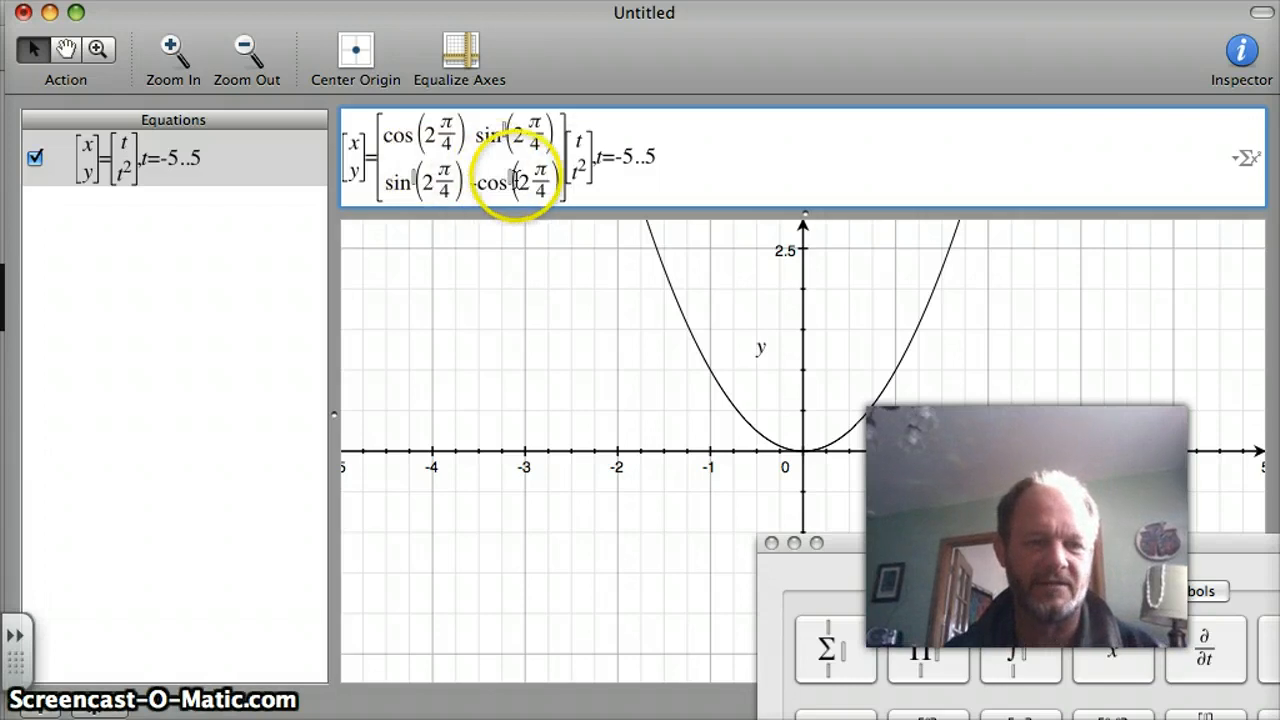
left_click(880, 150)
key("Return")
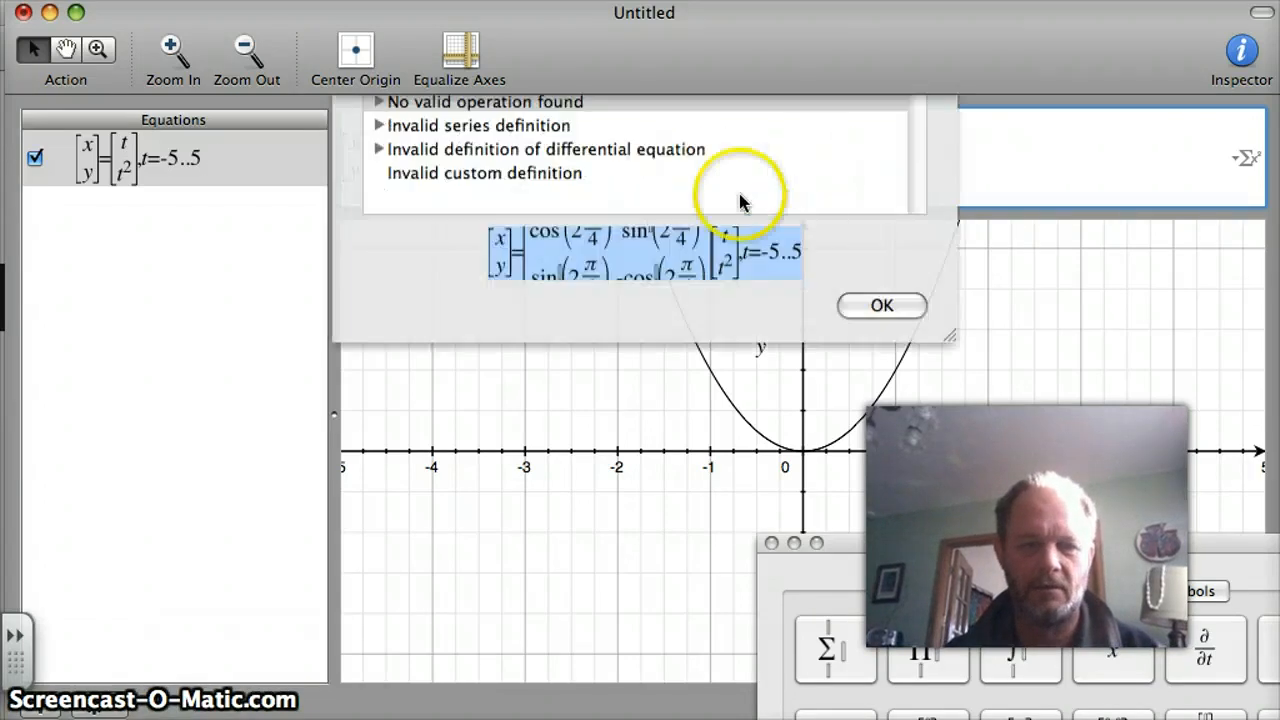
left_click(893, 445)
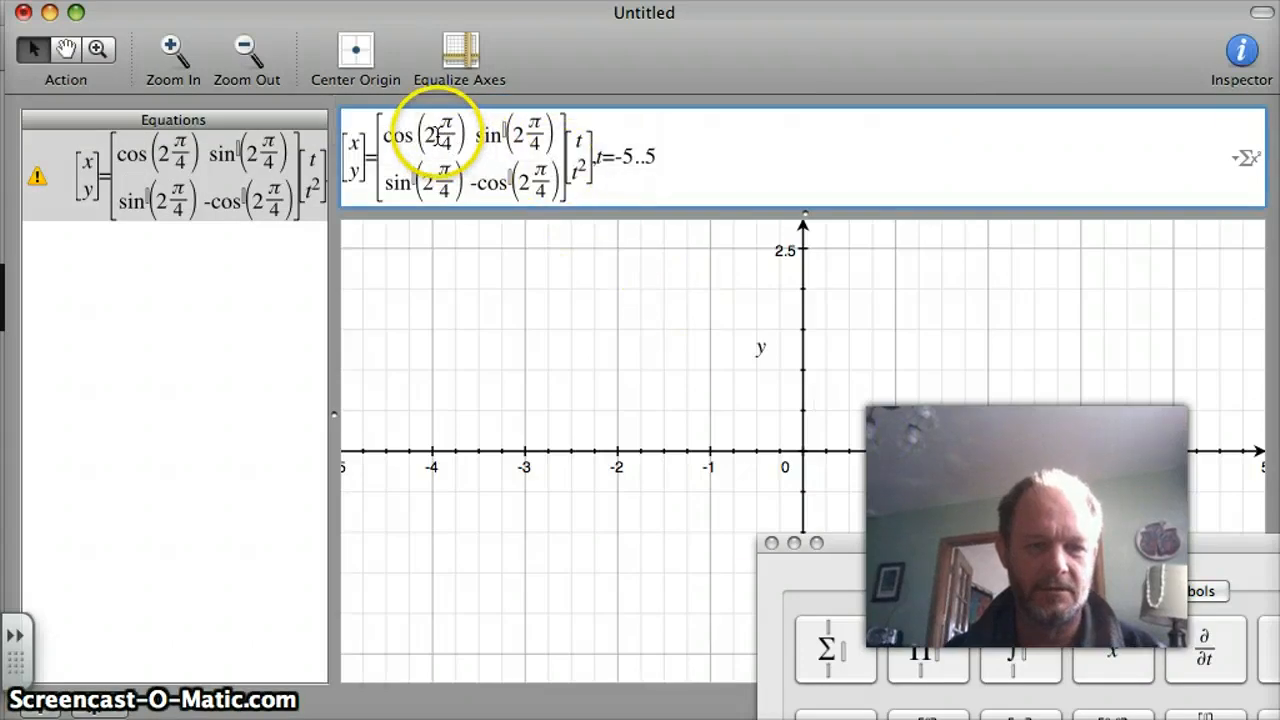
Re-enter a dot in the parameter range t=-5..5 and try plotting the equation again.
left_click(640, 160)
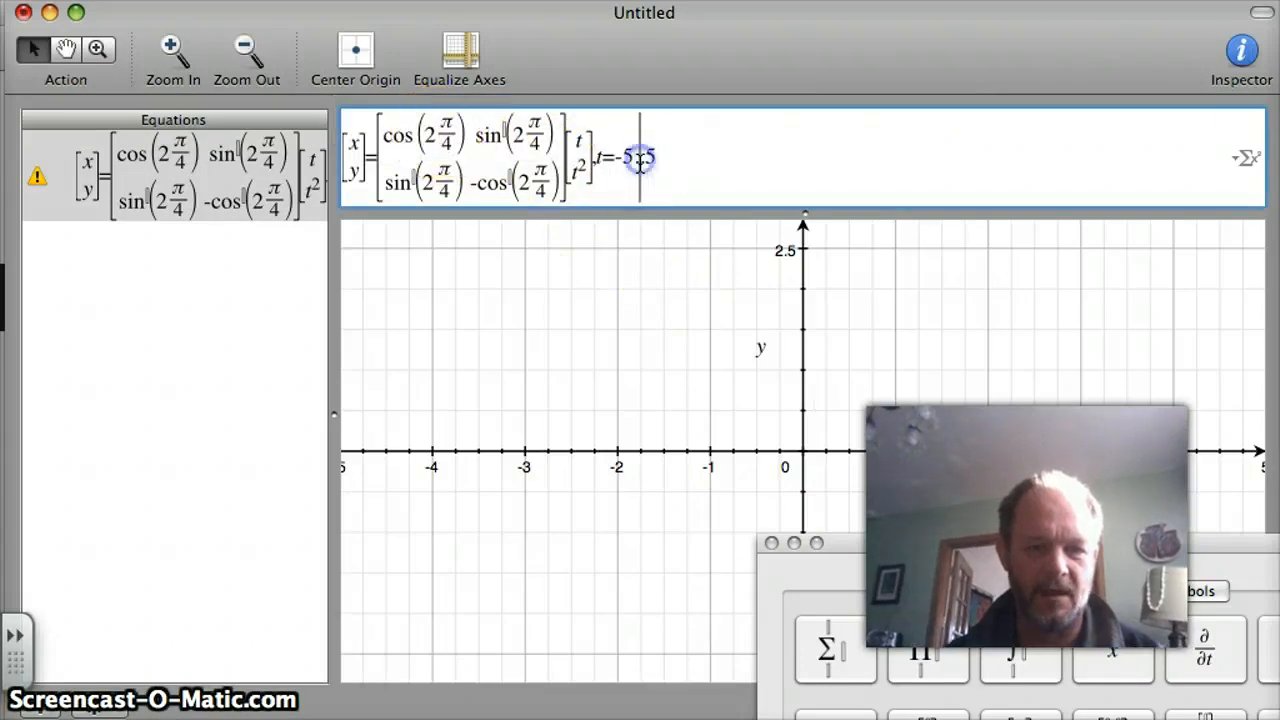
key("BackSpace")
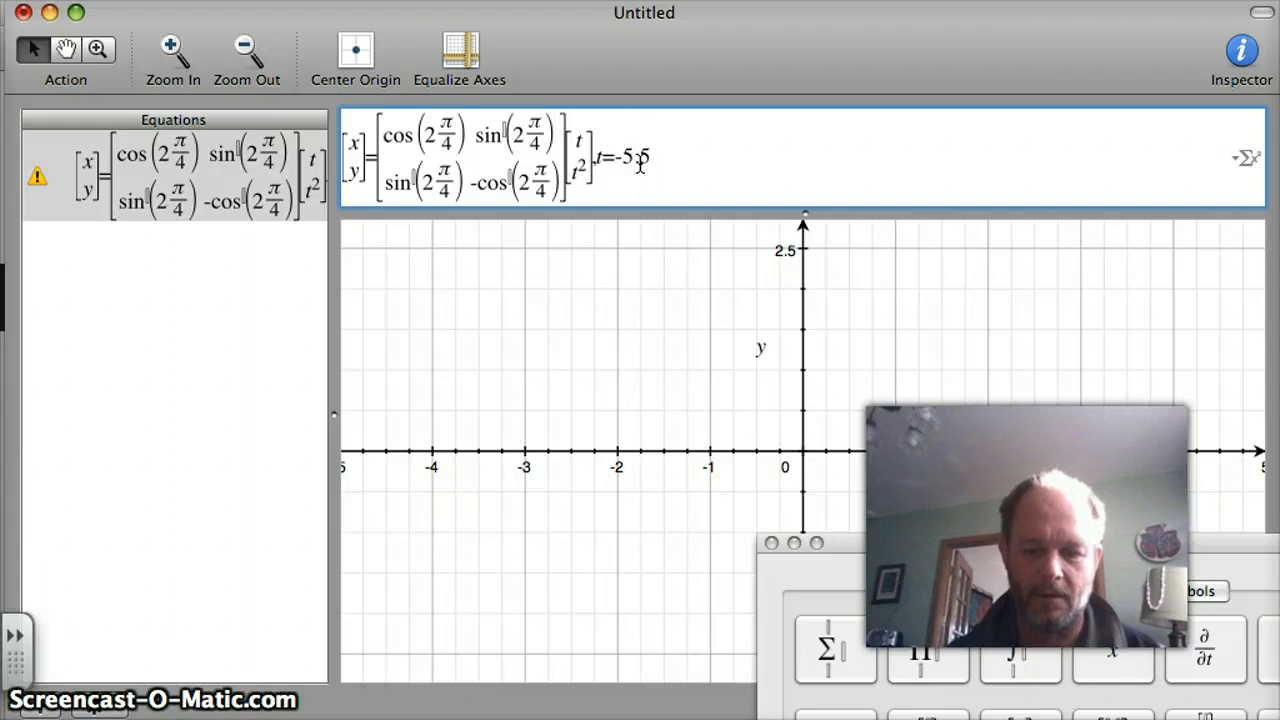
type(".")
left_click(695, 142)
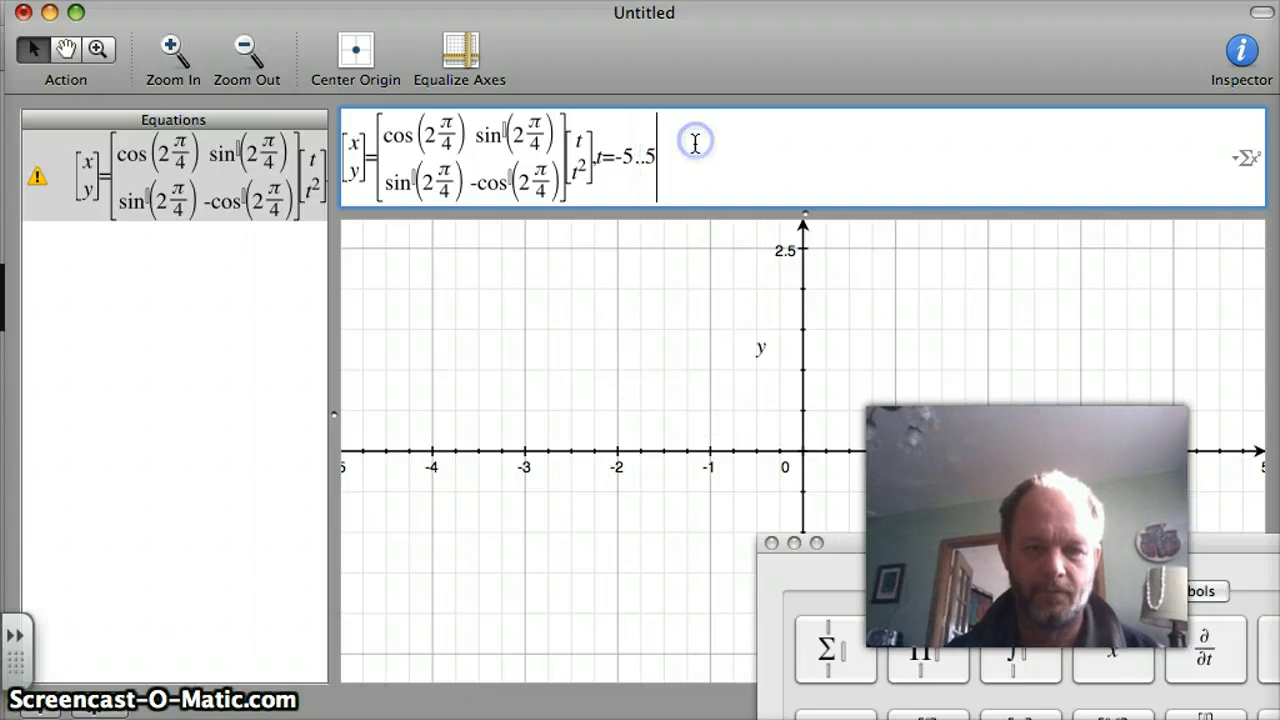
key("Return")
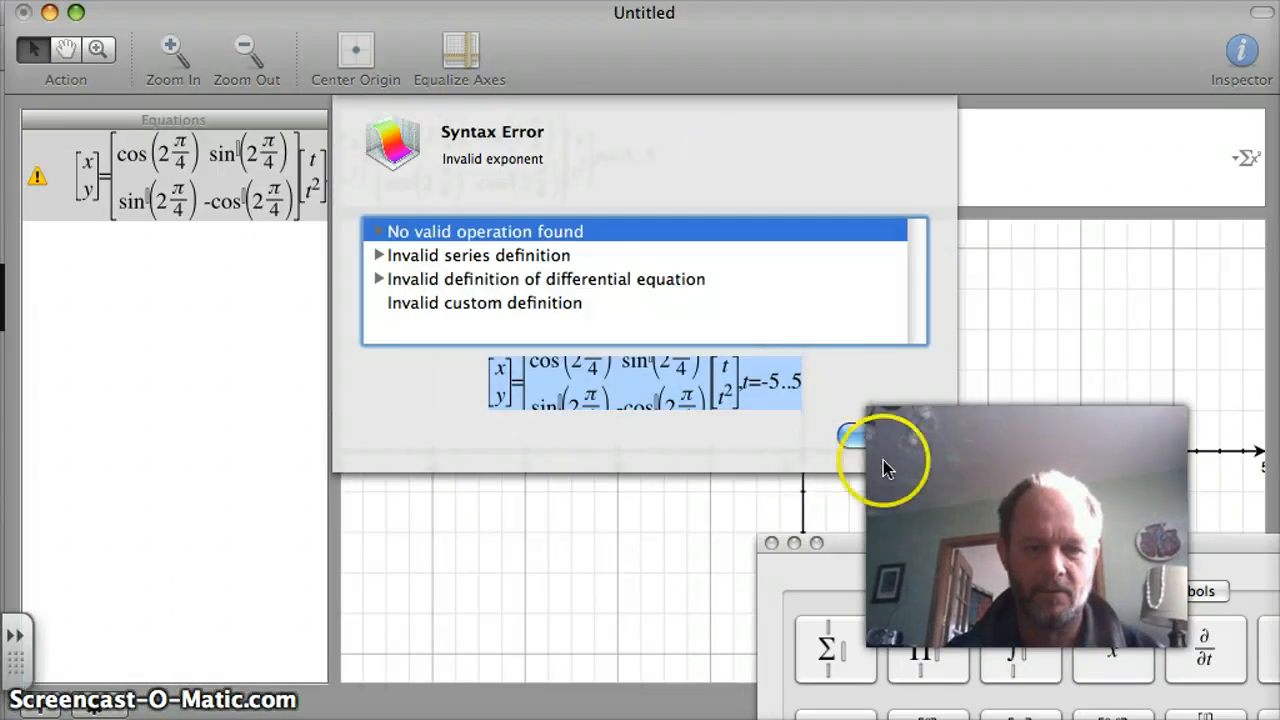
left_click(918, 440)
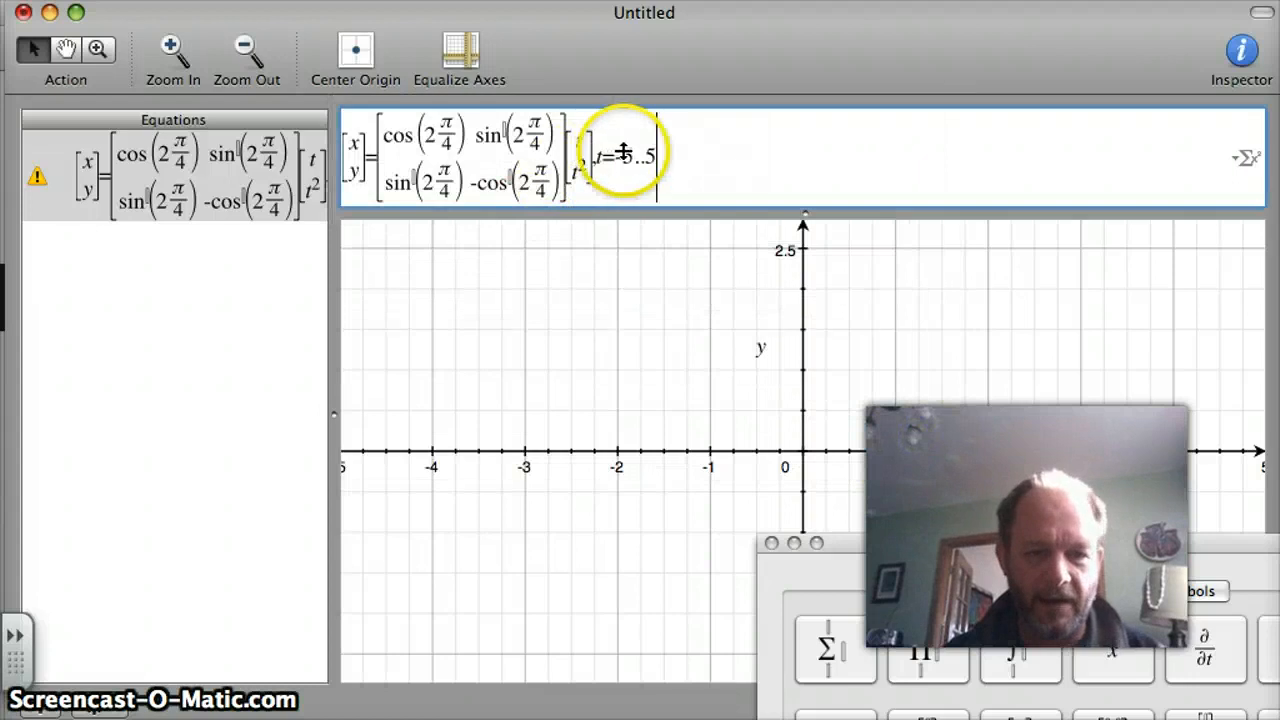
Replace the whole parameter range with a freshly entered -5..5 and resubmit the equation.
left_click(658, 160)
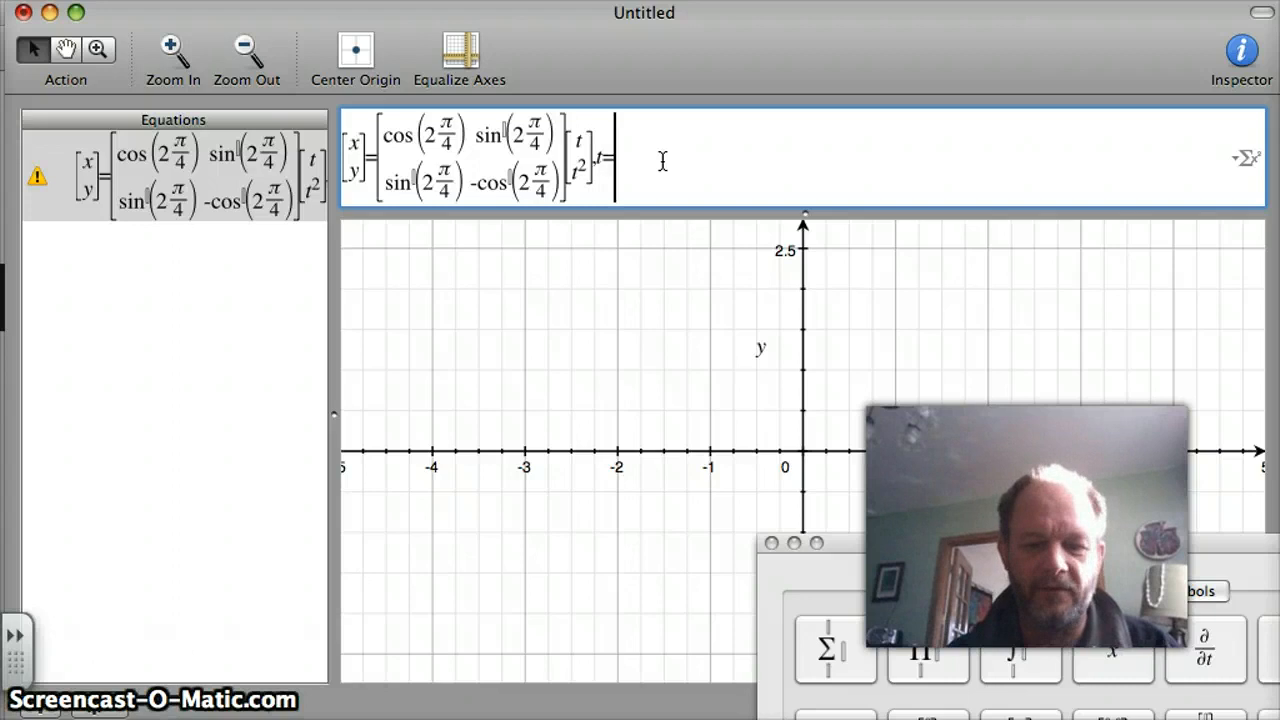
type("5..5")
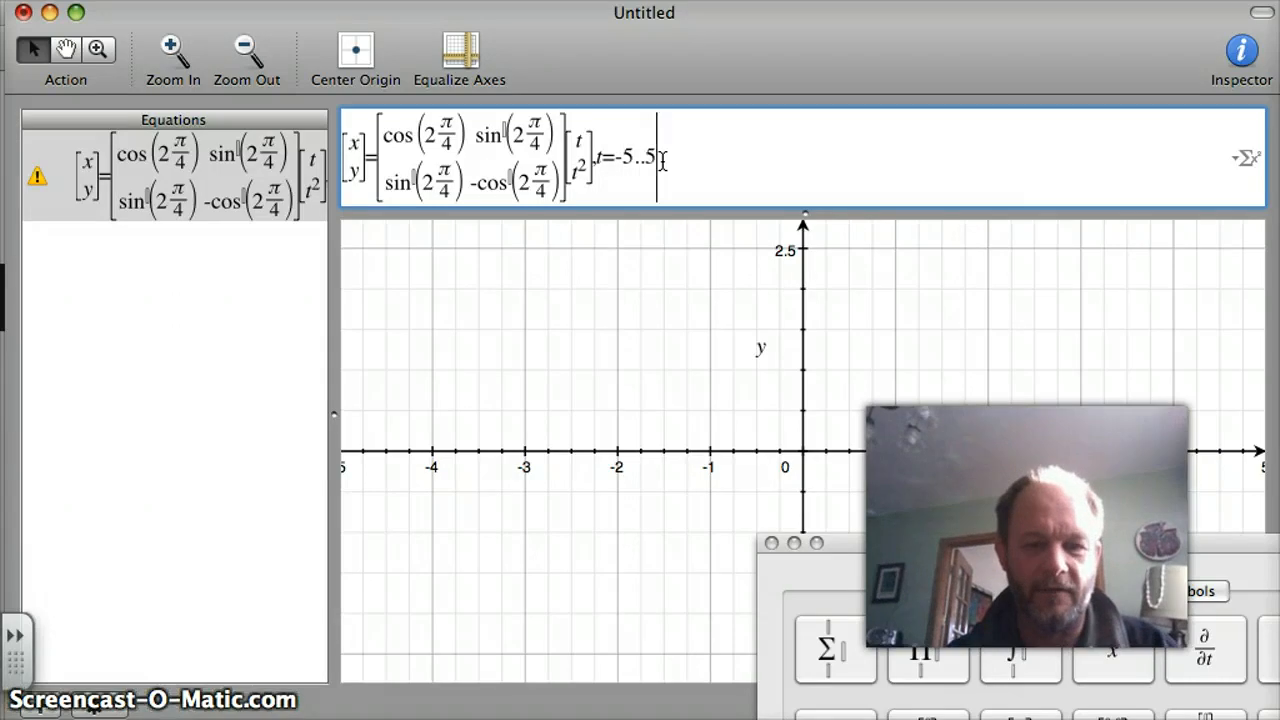
key("Return")
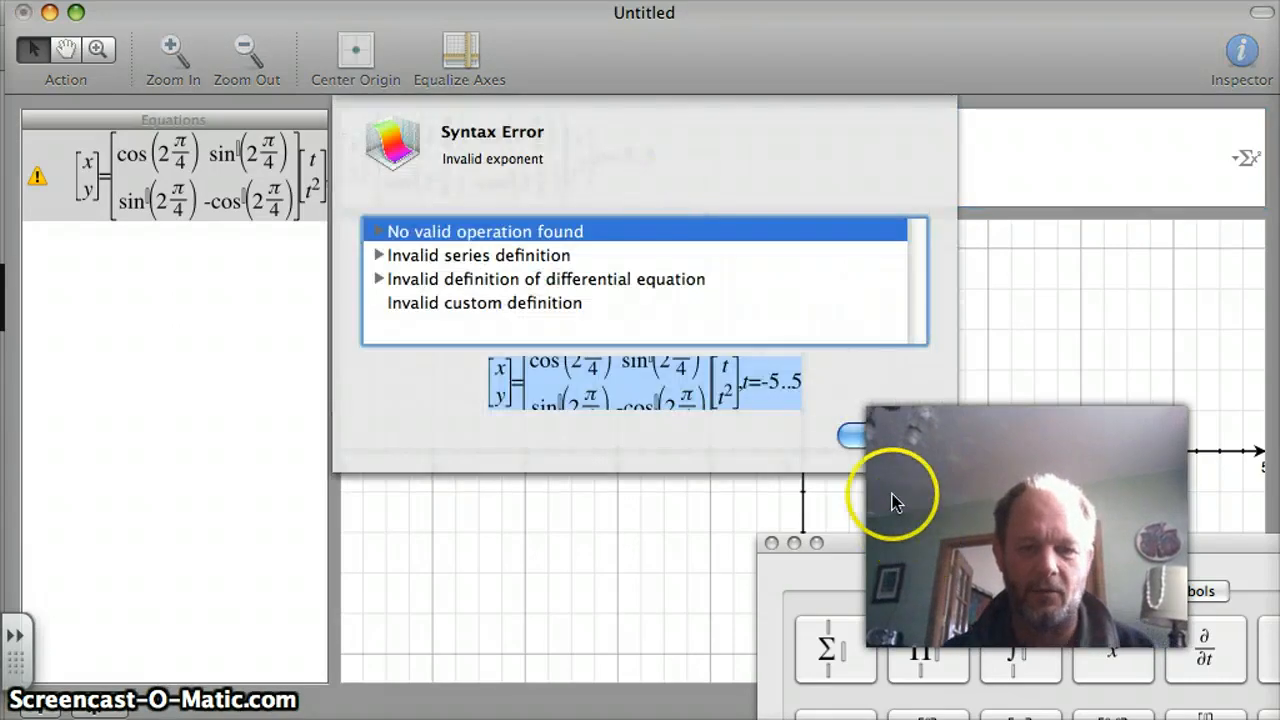
left_click(889, 437)
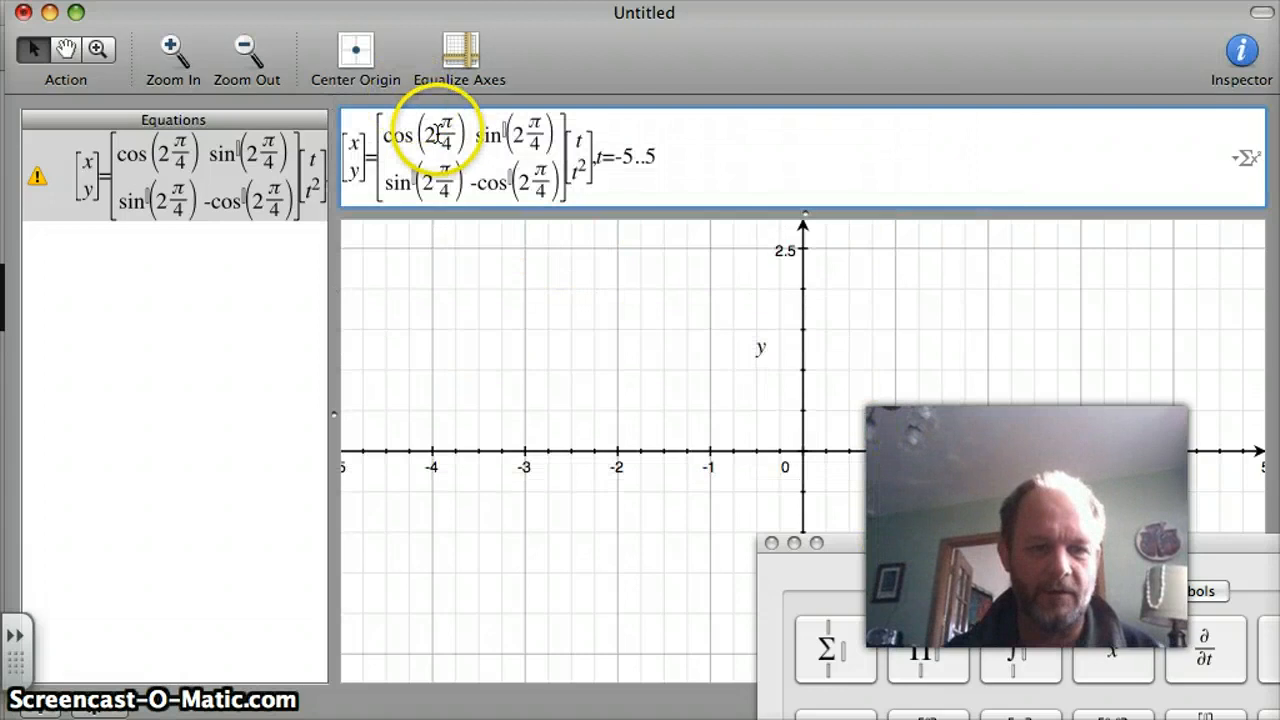
Move the factor 2 into the fraction's numerator in both first-column entries, making them cos(2π/4) and sin(2π/4).
left_click(439, 134)
key("BackSpace")
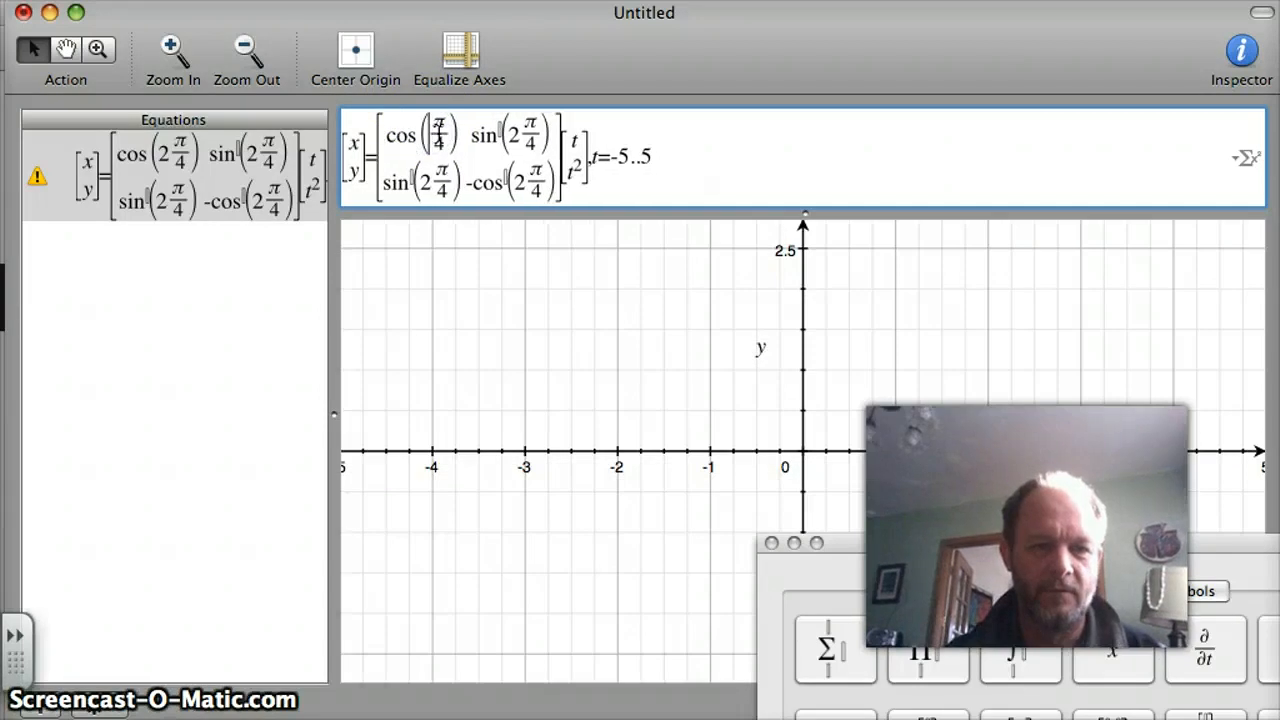
left_click(437, 125)
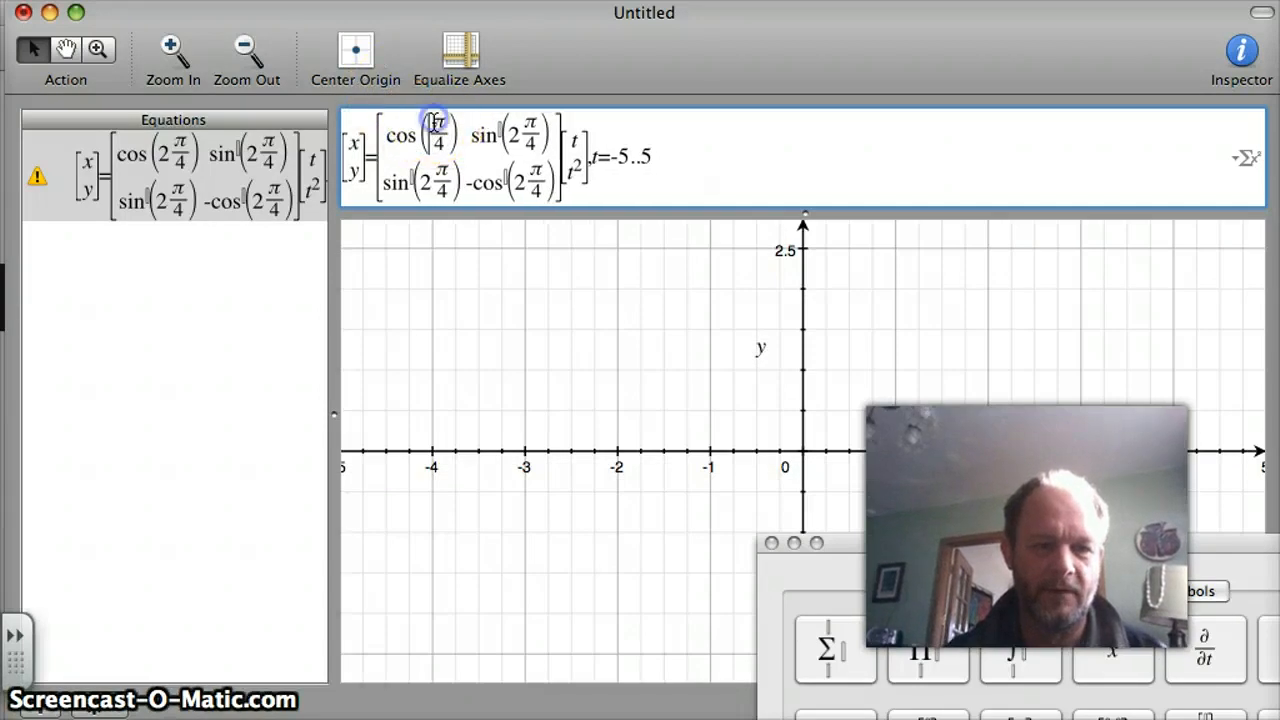
left_click(534, 174)
type("2")
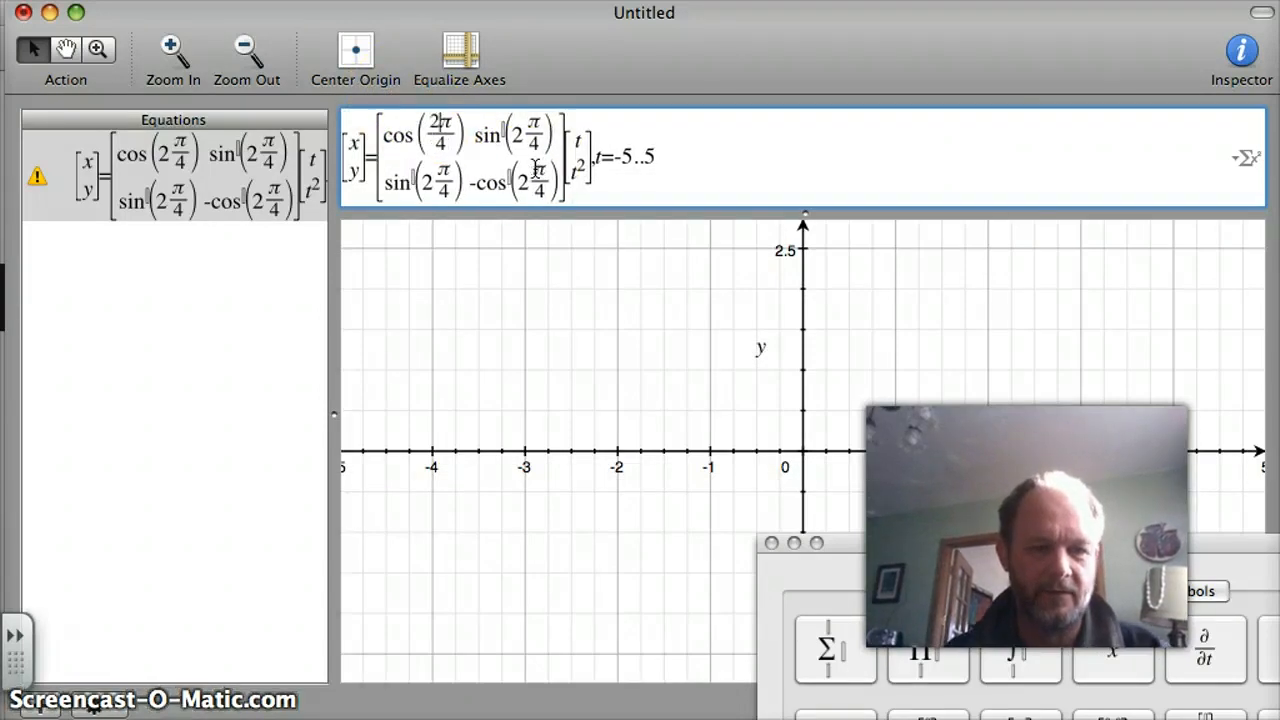
left_click(439, 172)
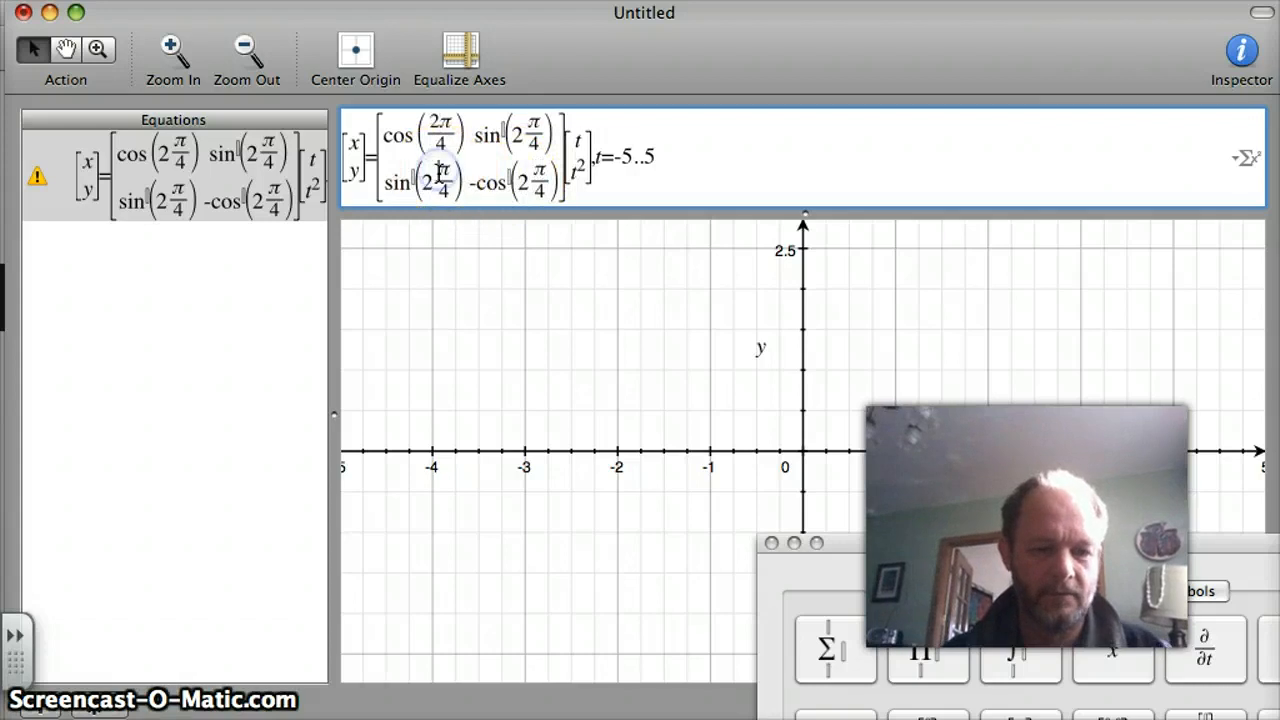
type("2")
left_click(424, 180)
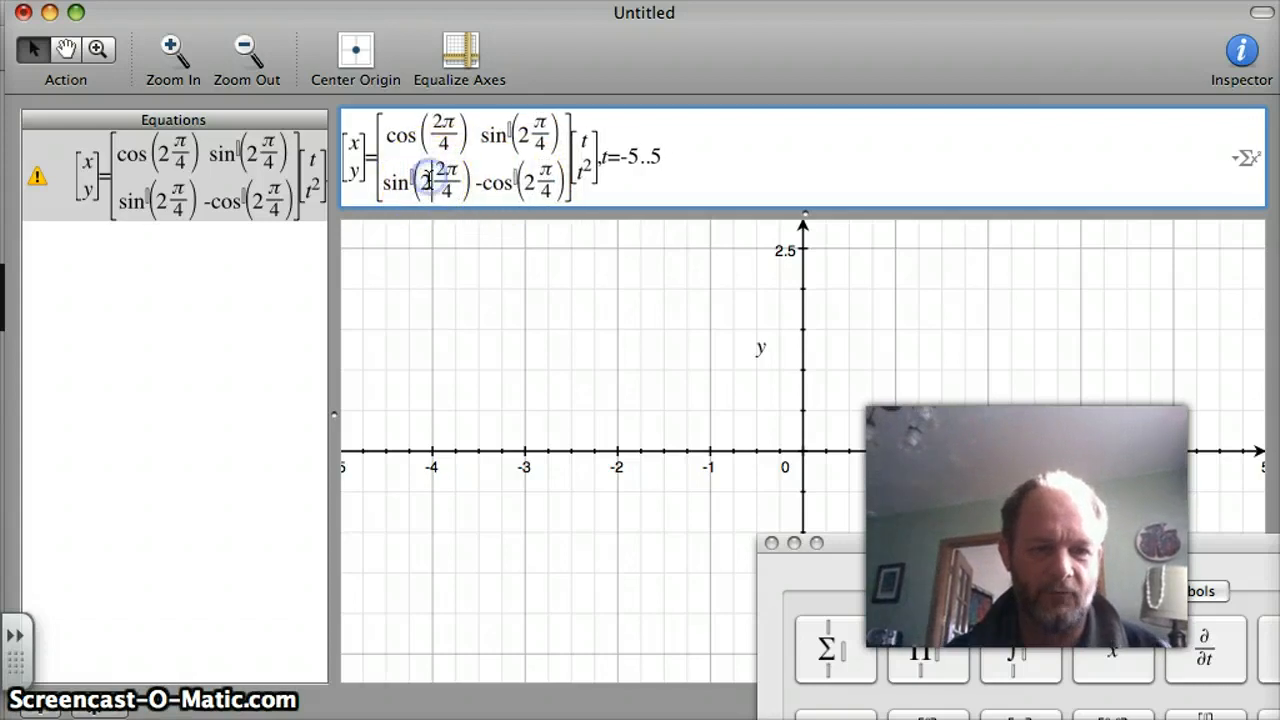
key("BackSpace")
Move the factor 2 into the fraction's numerator in both second-column entries, making them sin(2π/4) and -cos(2π/4).
left_click(530, 128)
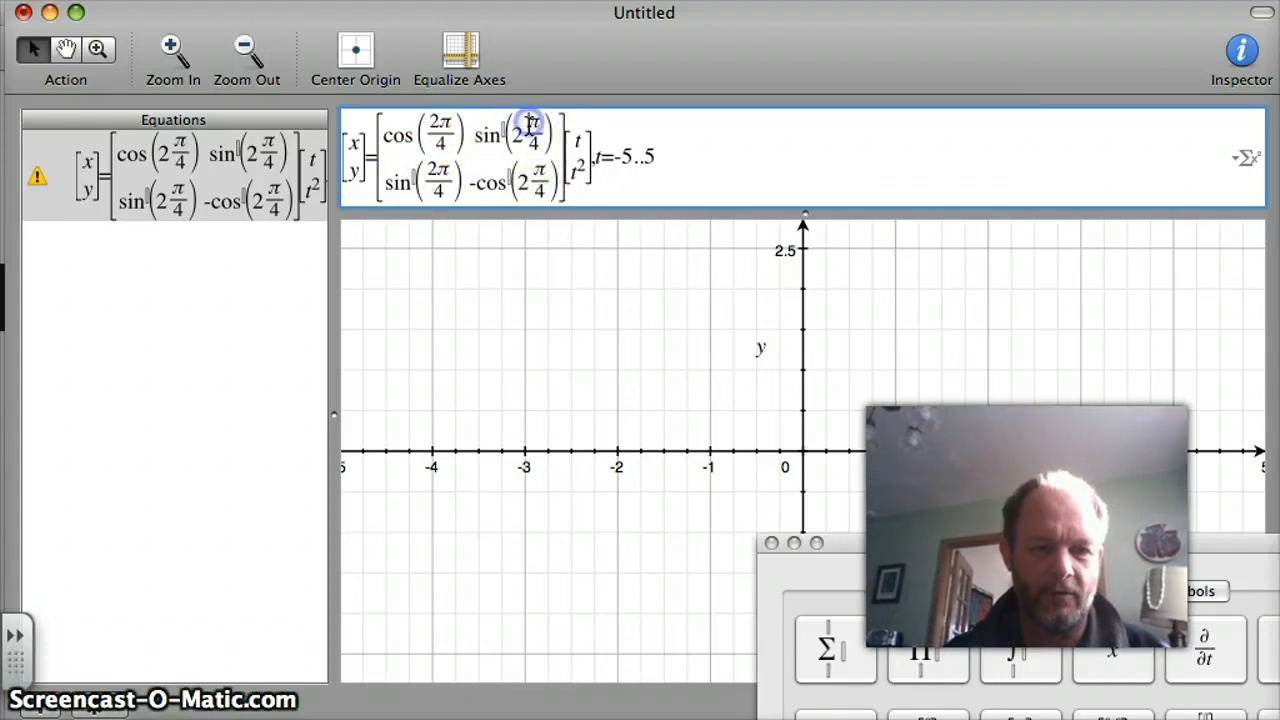
left_click(513, 135)
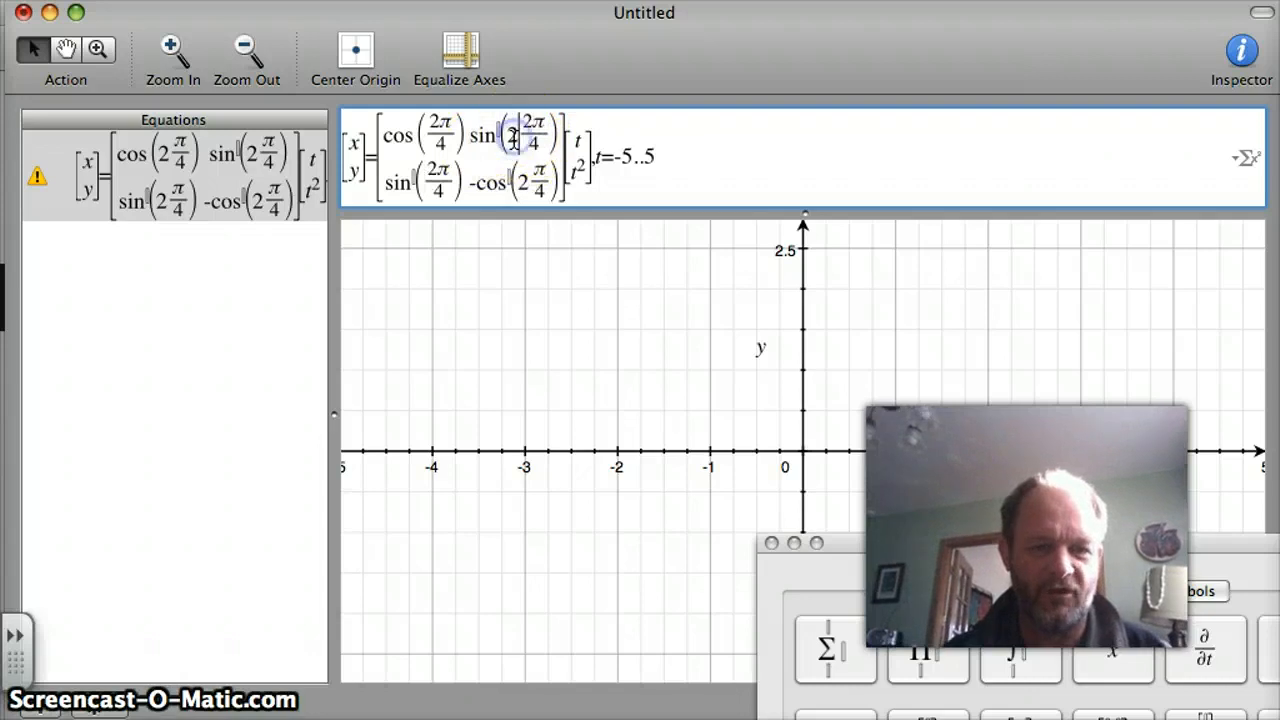
key("BackSpace")
left_click(527, 183)
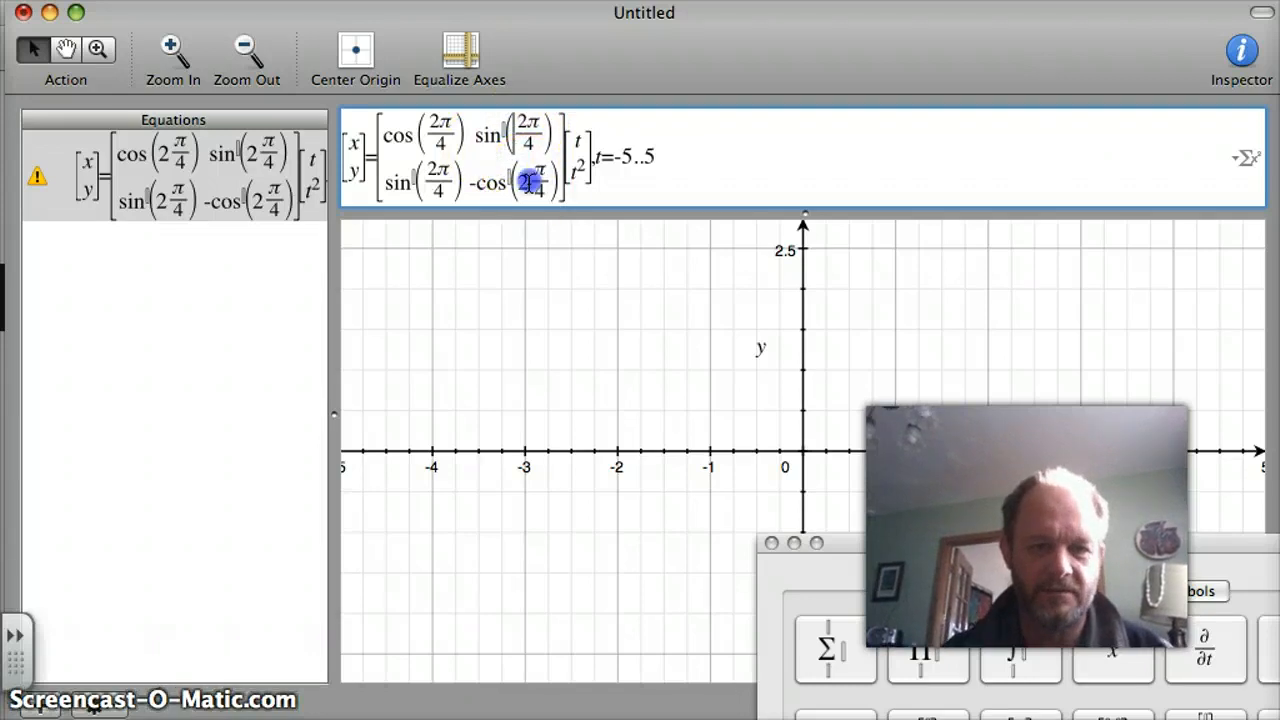
key("BackSpace")
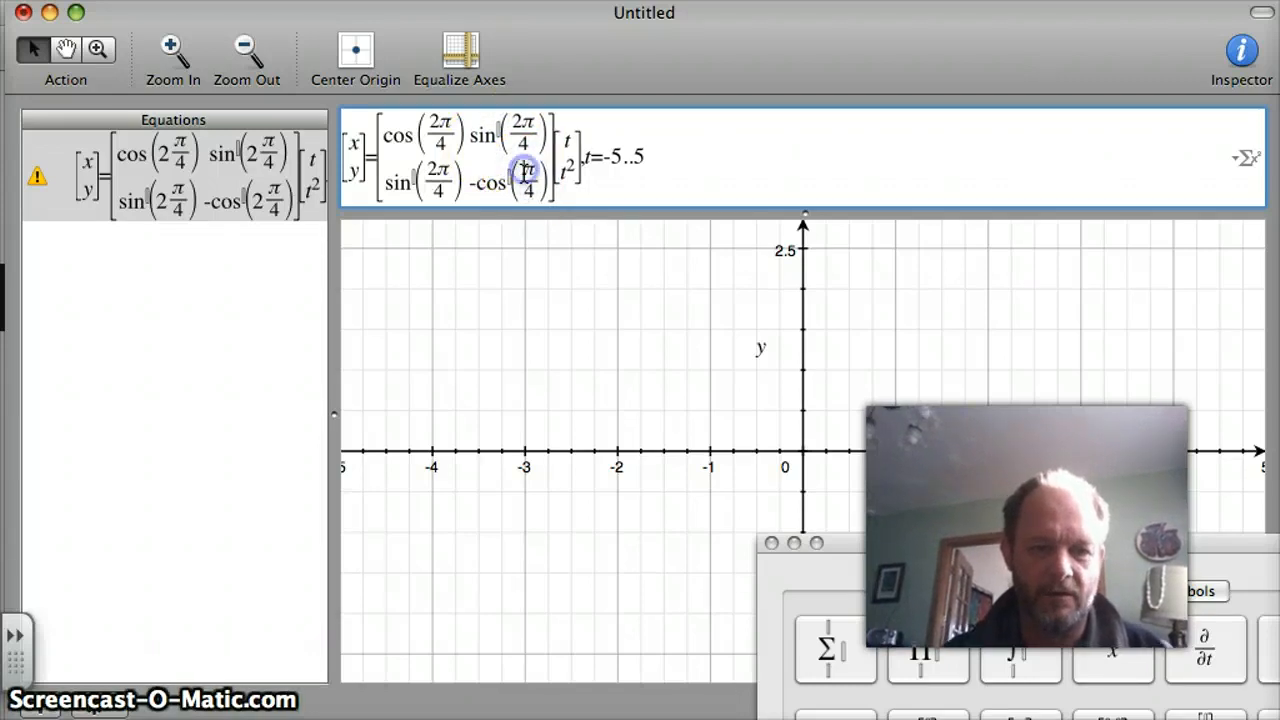
type("2")
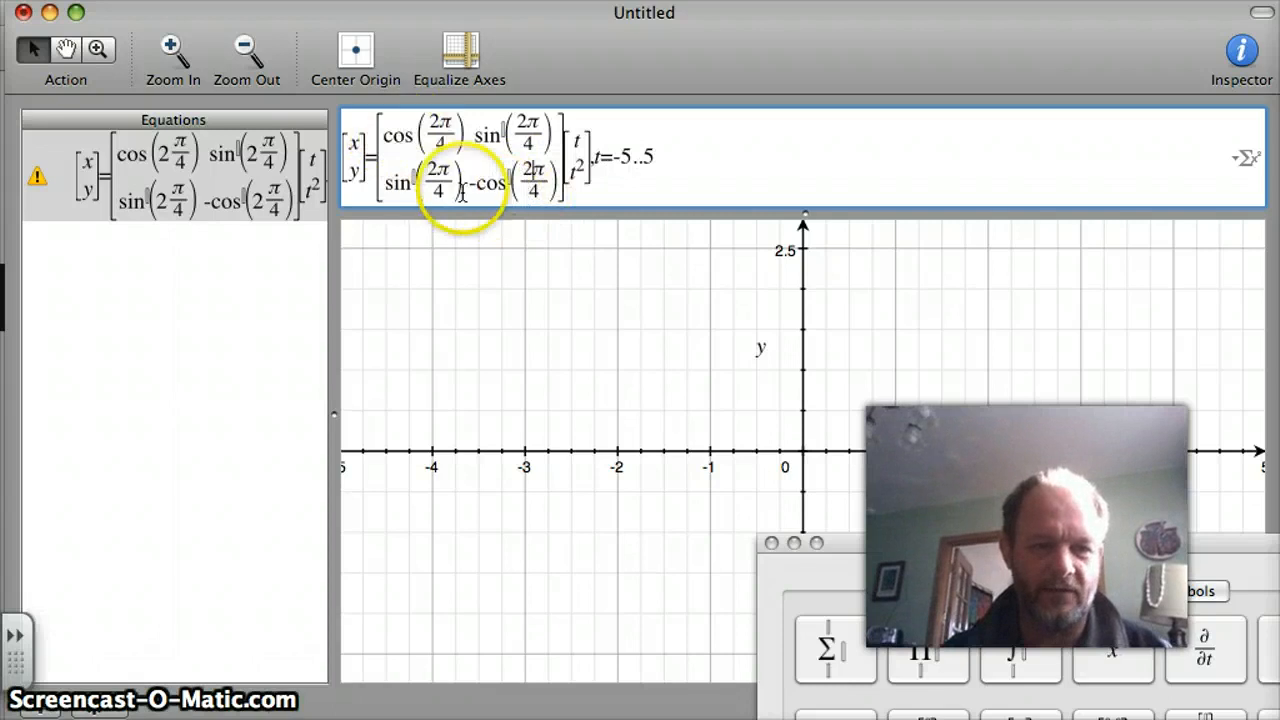
Try to plot the equation with 2π in the numerators and dismiss the resulting dialog.
left_click(667, 163)
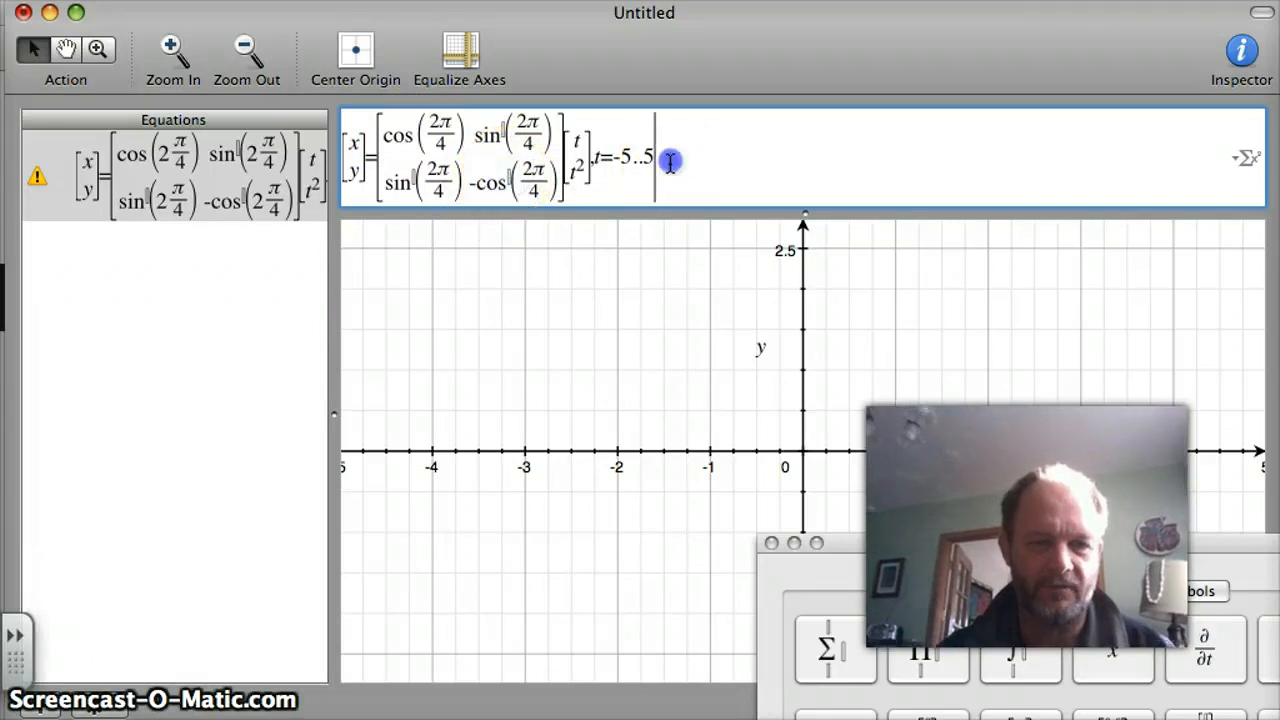
key("Return")
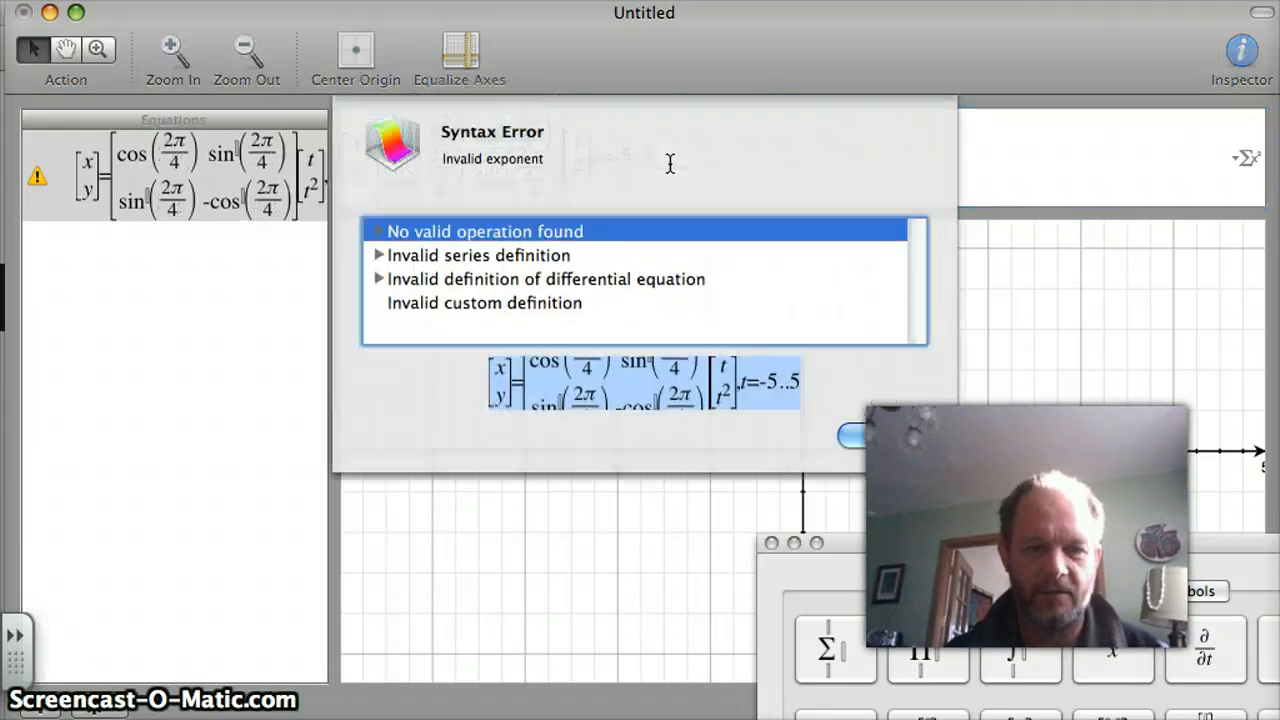
left_click(903, 441)
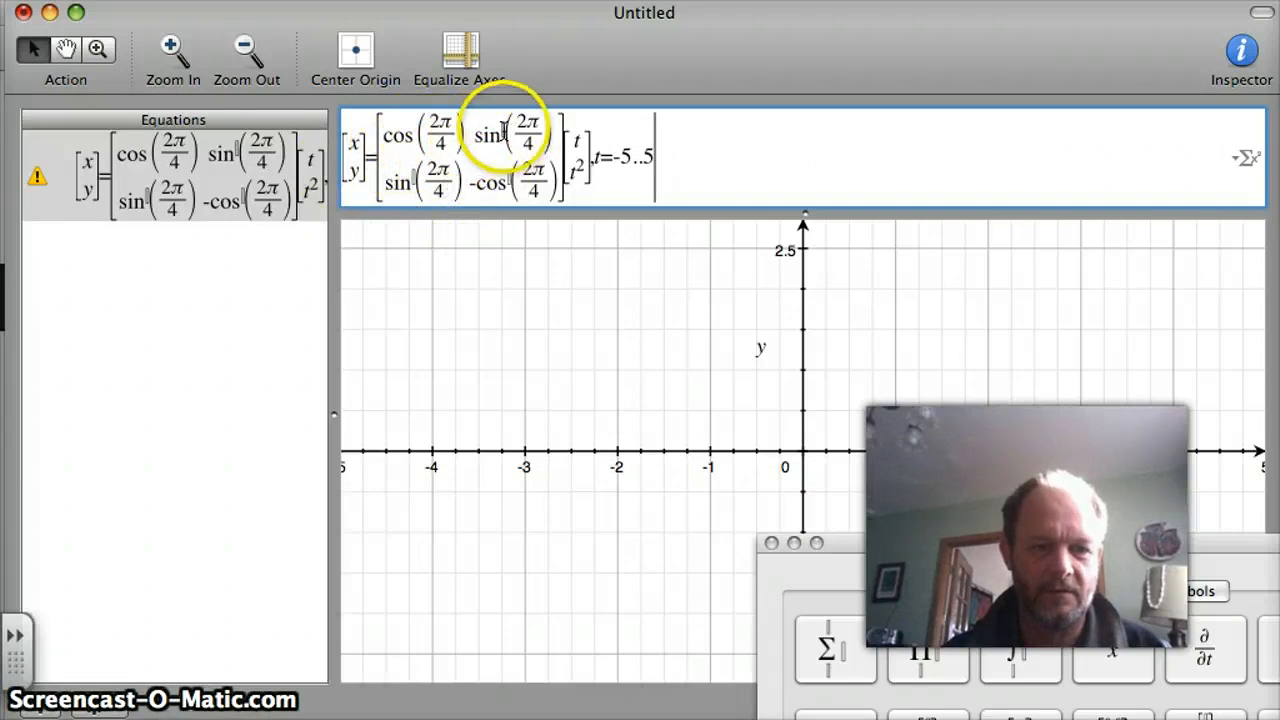
Fill the empty exponent boxes on the sine entries and the -cos entry with 1.
left_click(509, 180)
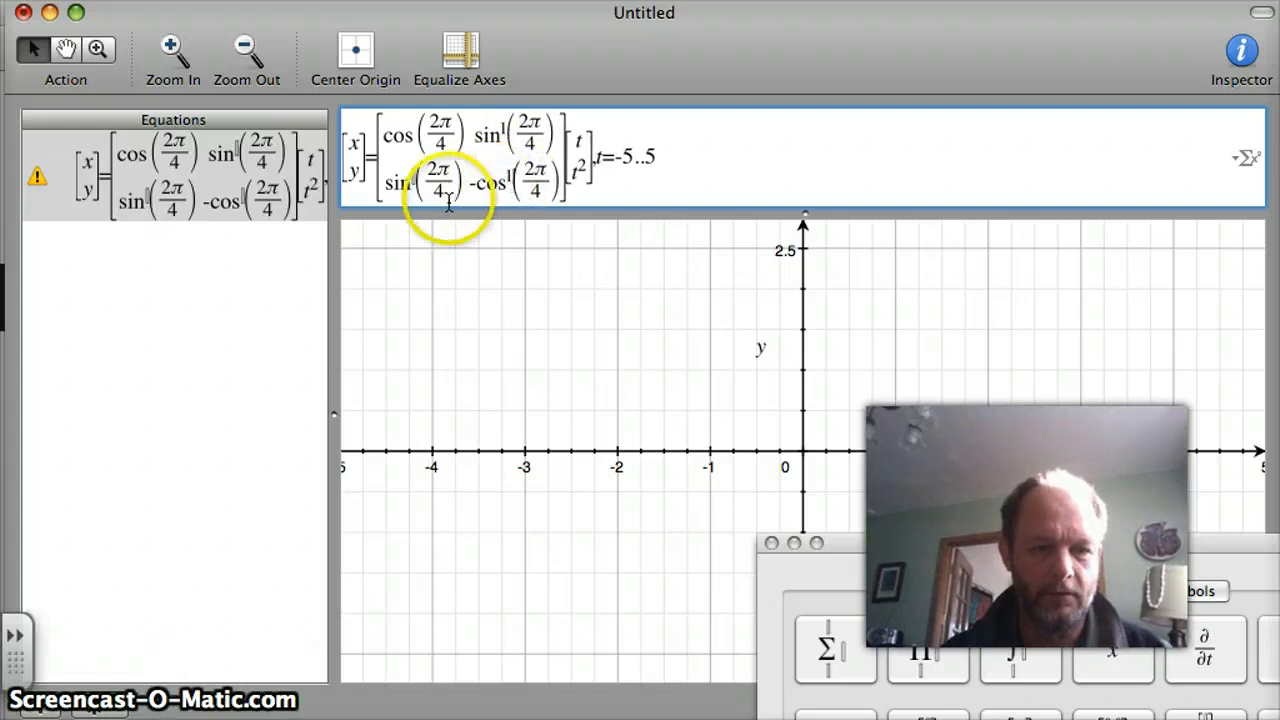
left_click(413, 181)
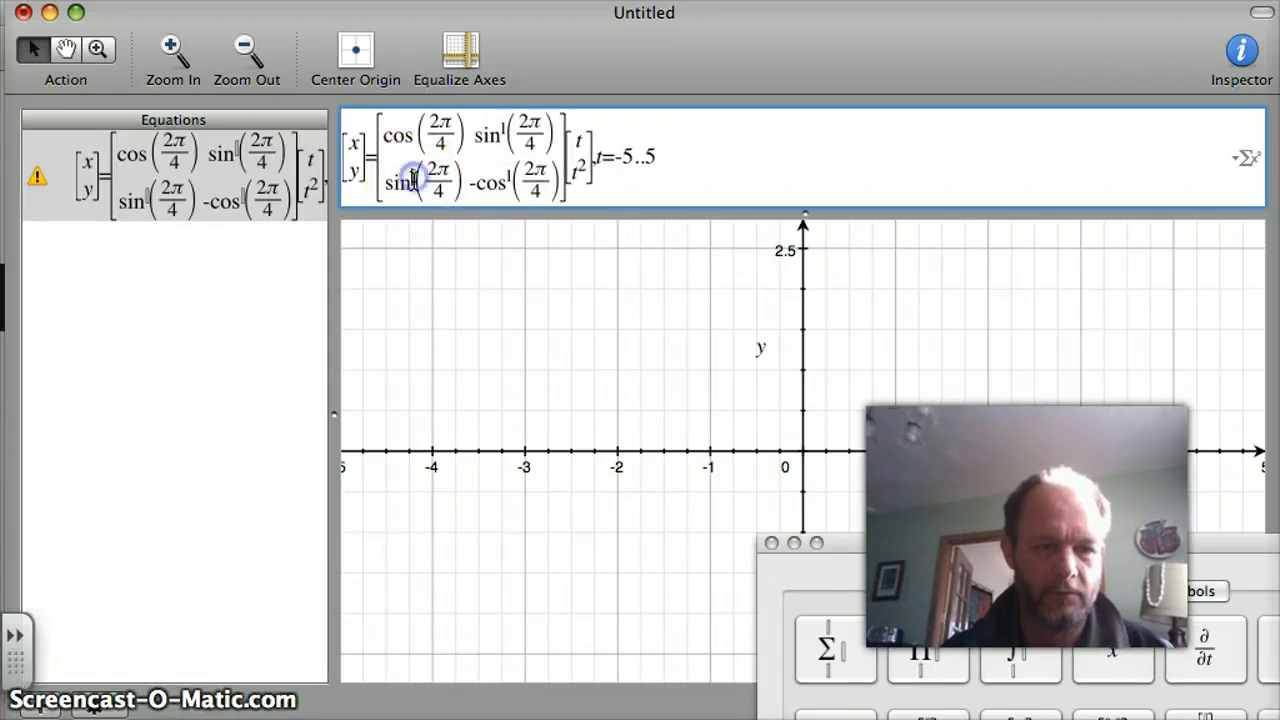
left_click(412, 124)
left_click(700, 161)
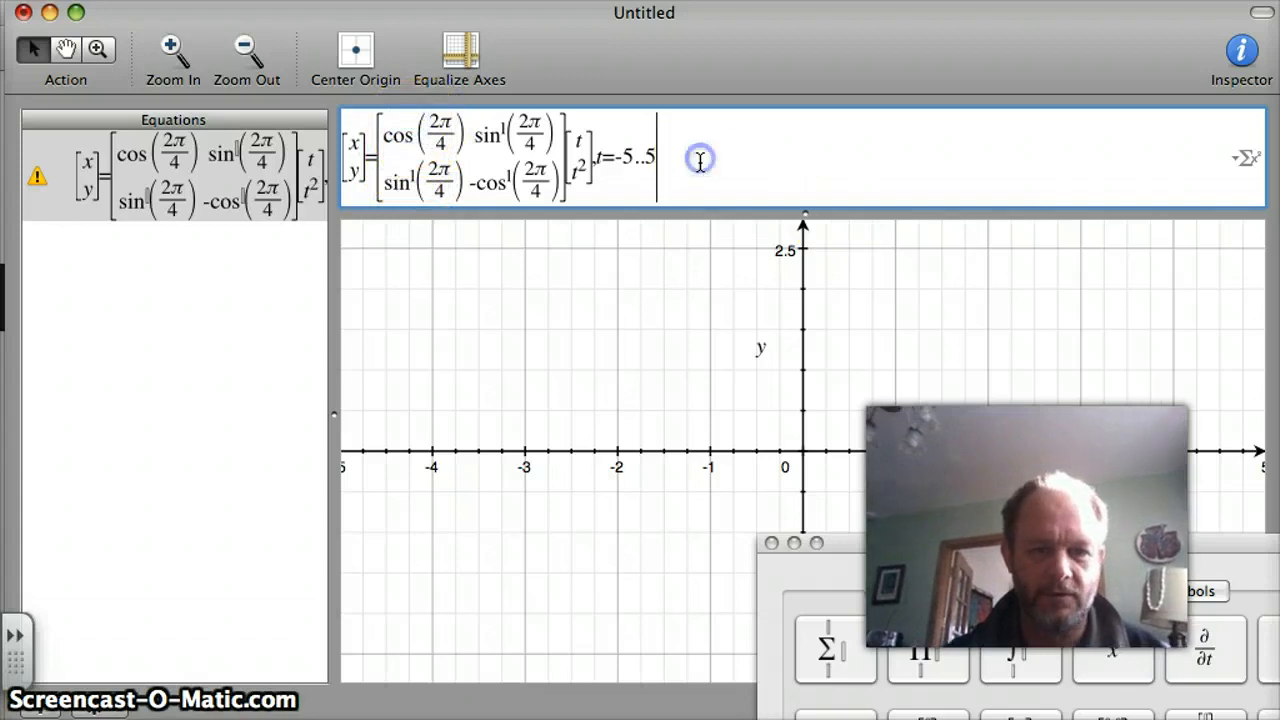
Try to plot the equation with exponents of 1 and dismiss the resulting dialog.
key("Return")
left_click(908, 434)
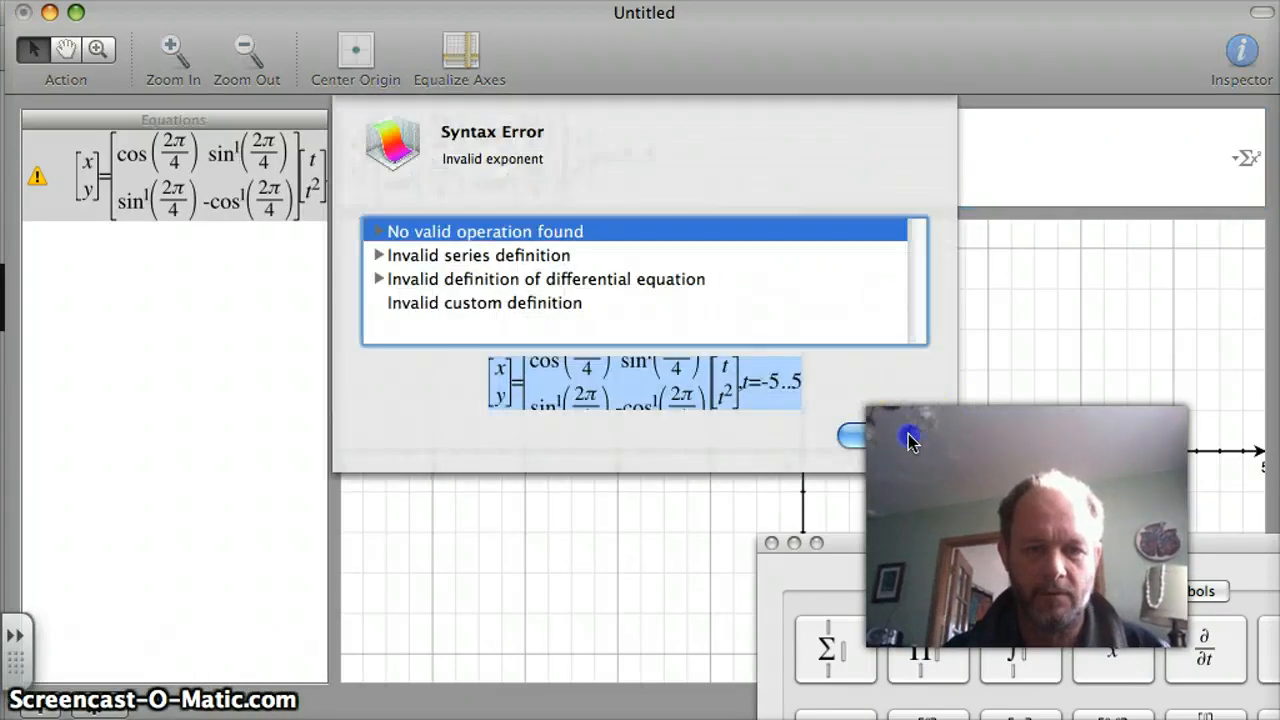
Remove the exponent 1 from both sine entries and the -cos entry of the matrix.
left_click(412, 137)
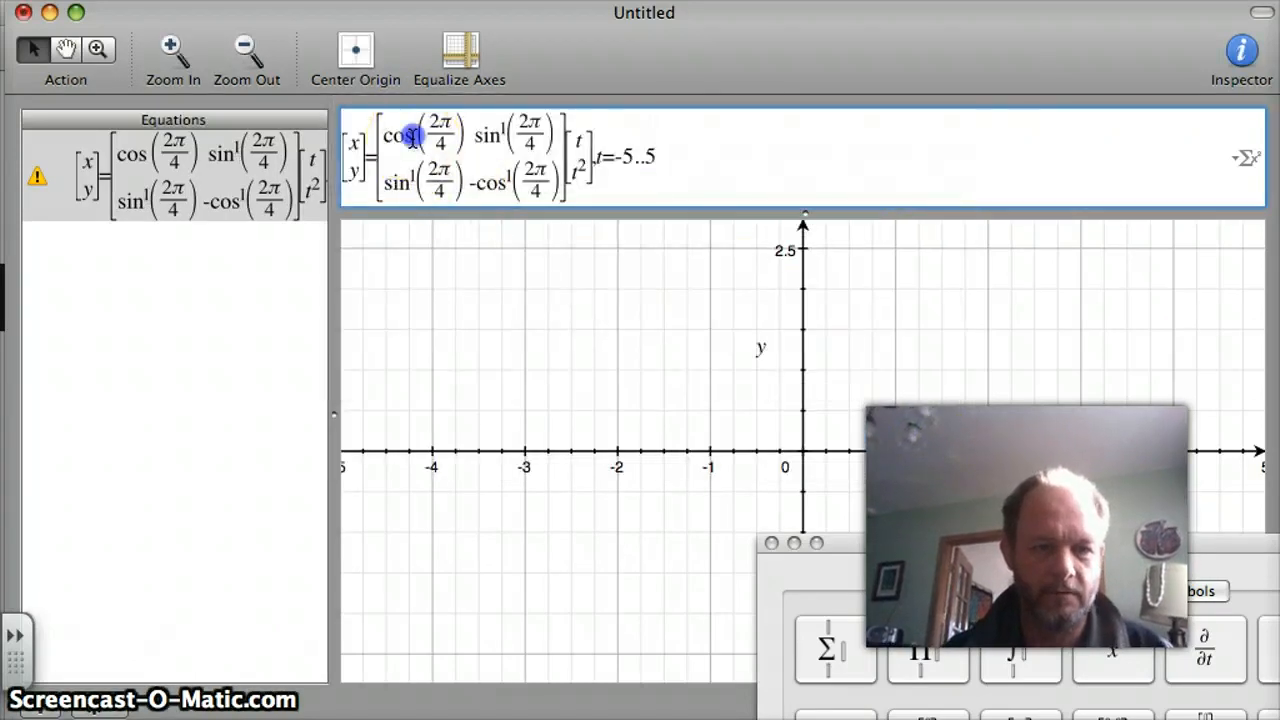
left_click(414, 177)
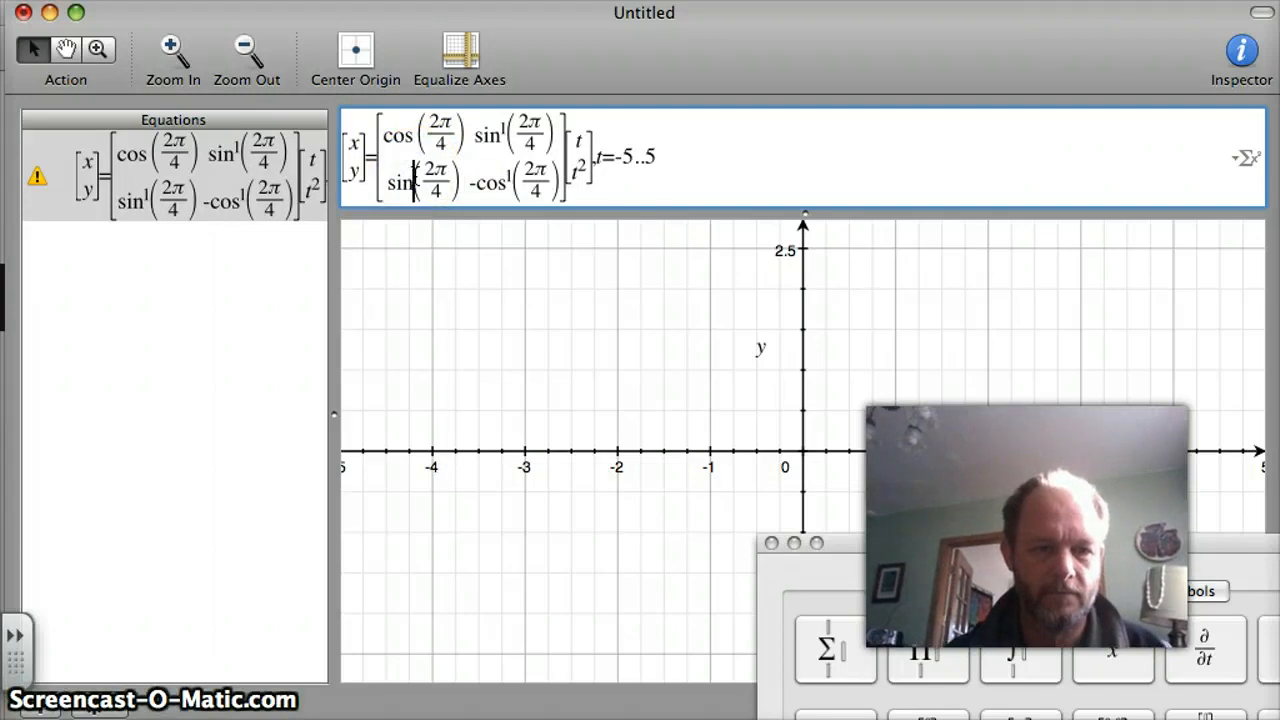
key("BackSpace")
left_click(510, 177)
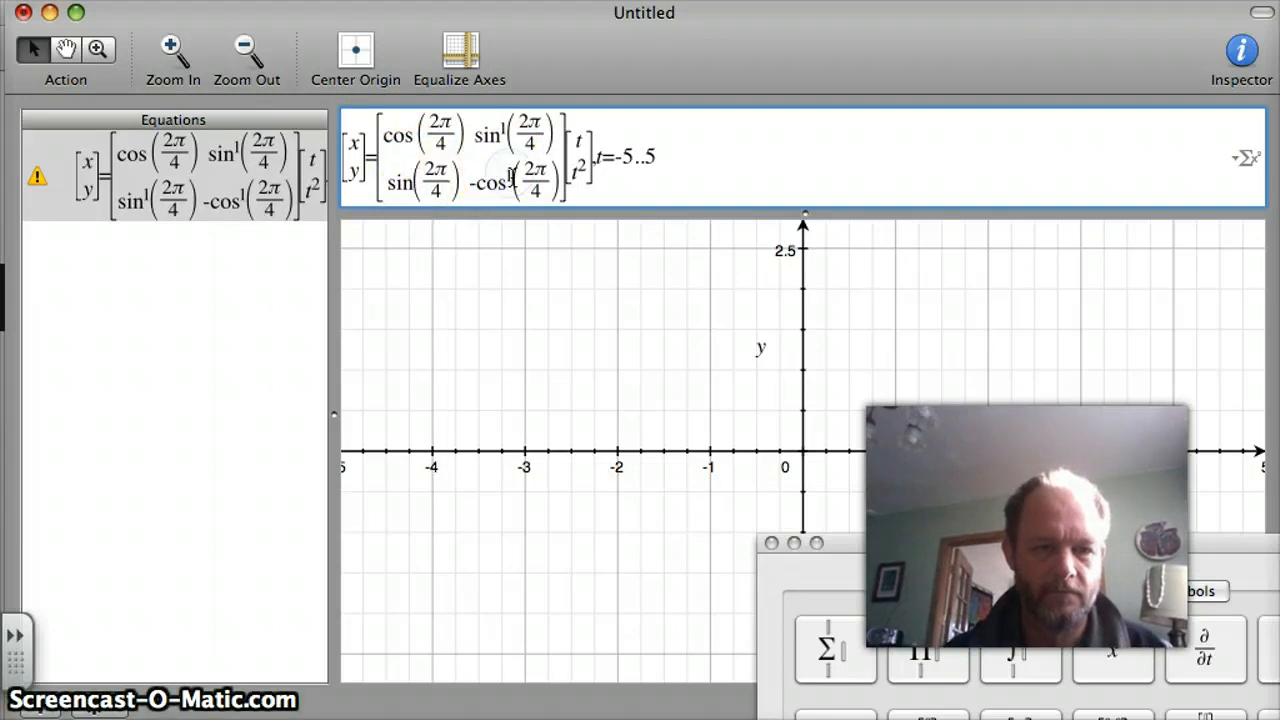
key("BackSpace")
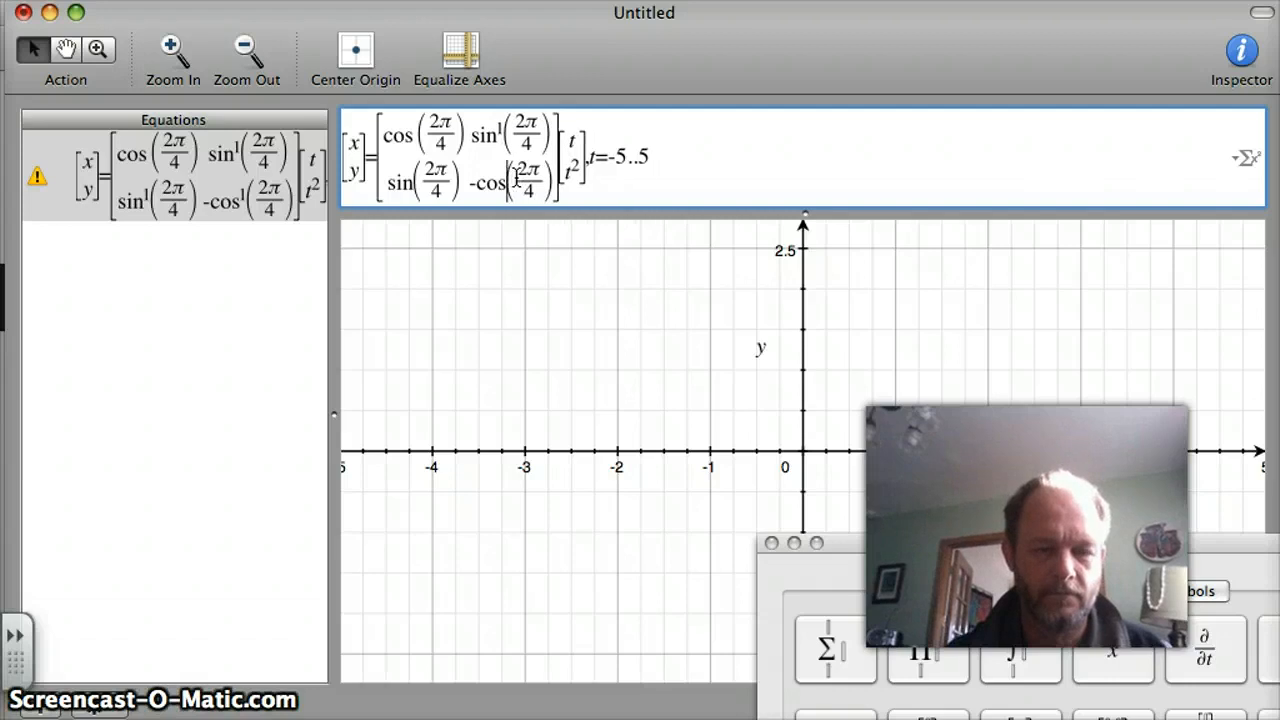
left_click(519, 108)
left_click(503, 122)
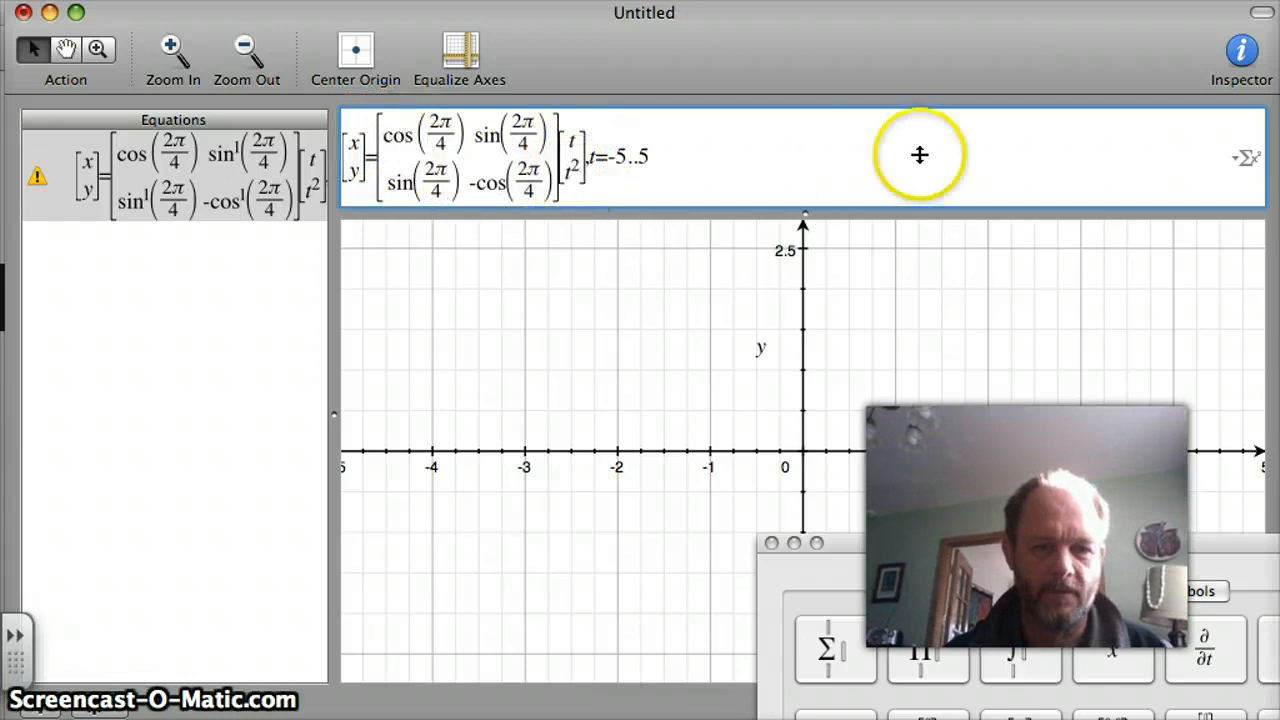
Try to plot the equation without the exponents on the matrix entries and dismiss the resulting dialog.
left_click(695, 165)
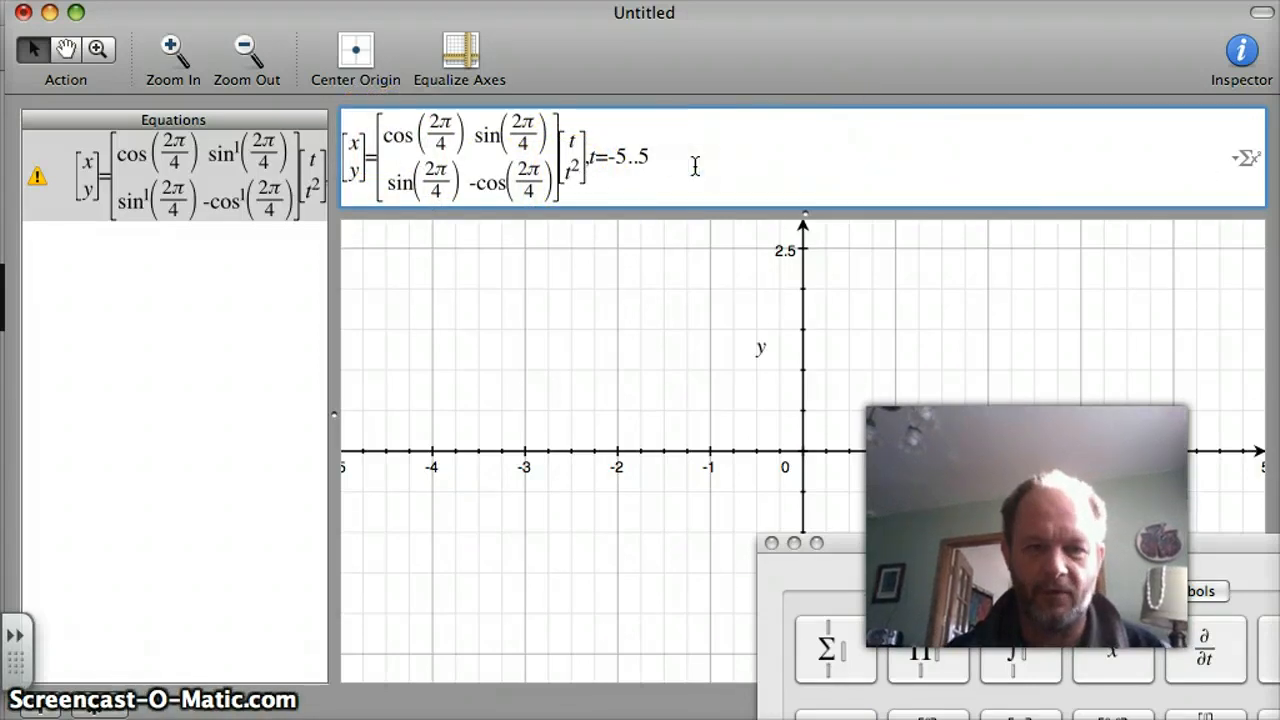
key("Return")
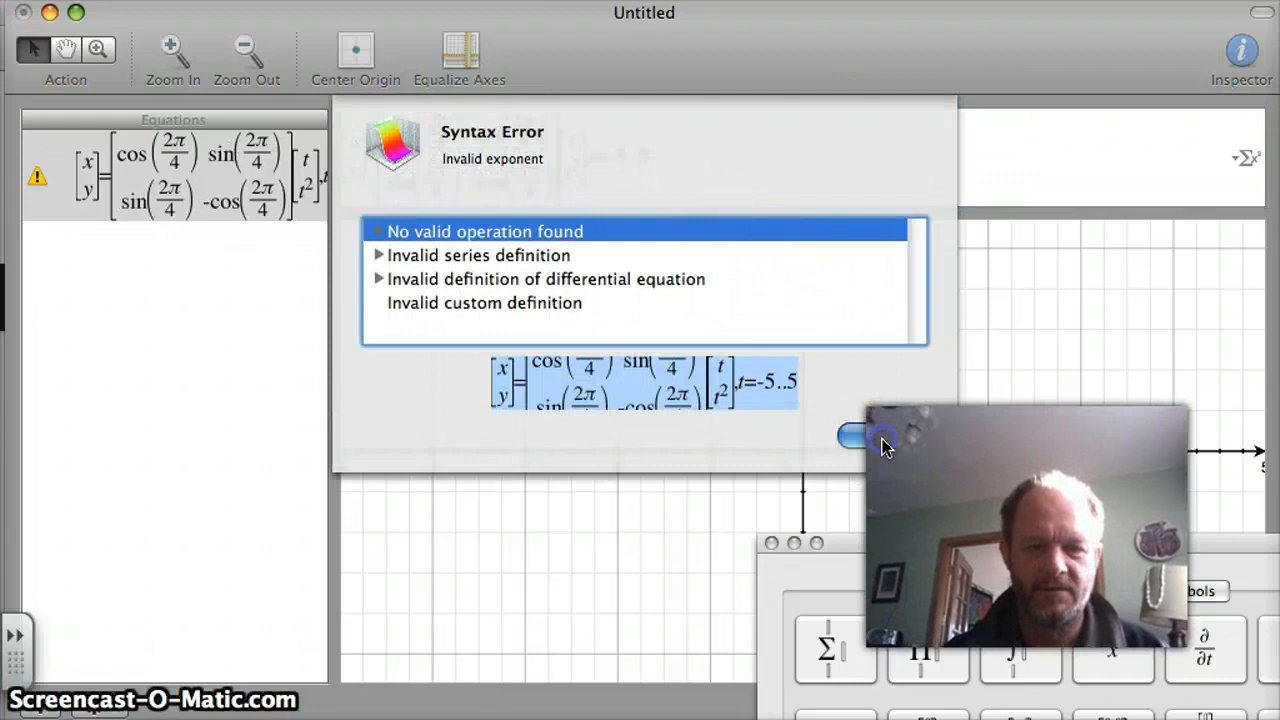
left_click(882, 440)
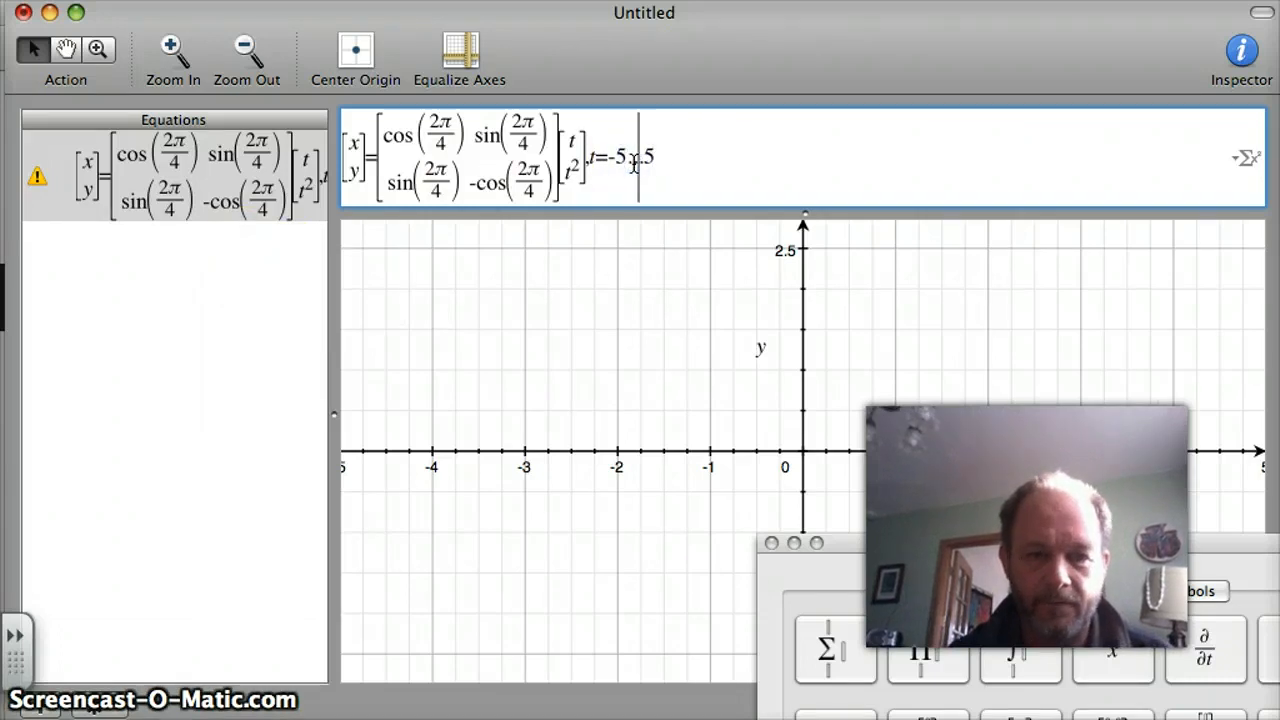
Write the parameter range as t=-5...5, try to plot the equation, and dismiss the resulting dialog.
left_click(682, 157)
key("Return")
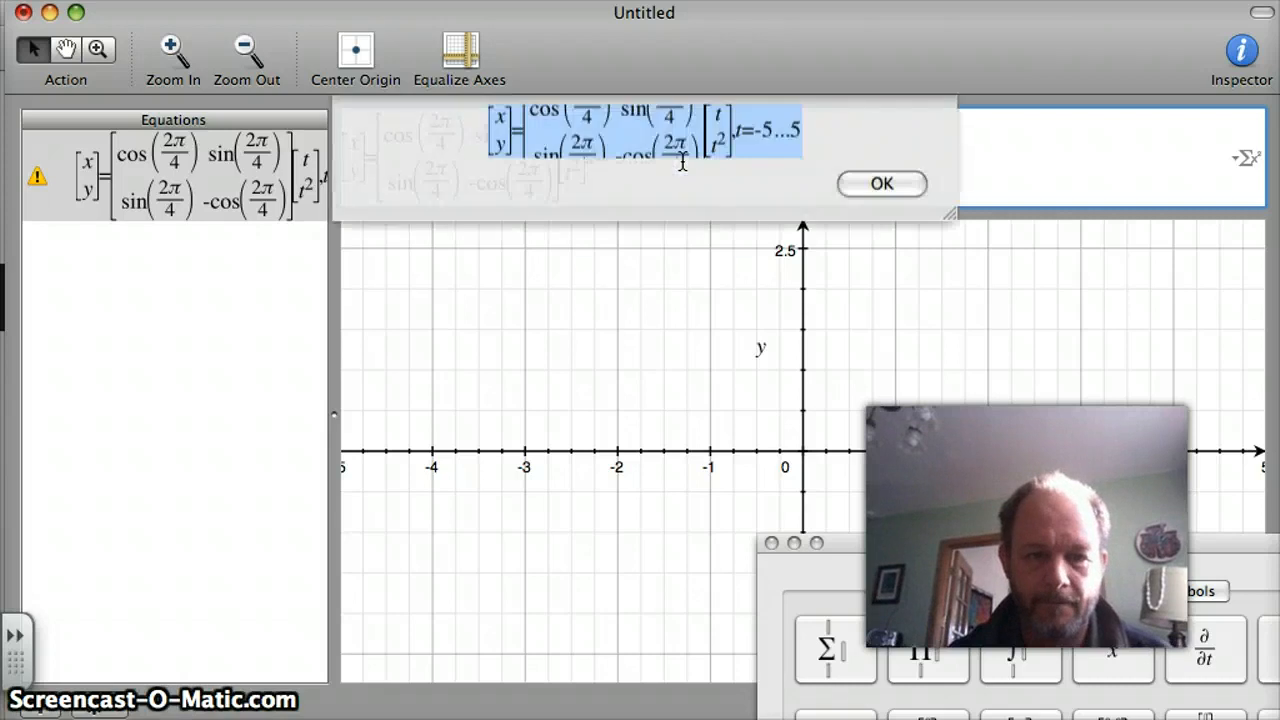
left_click(870, 432)
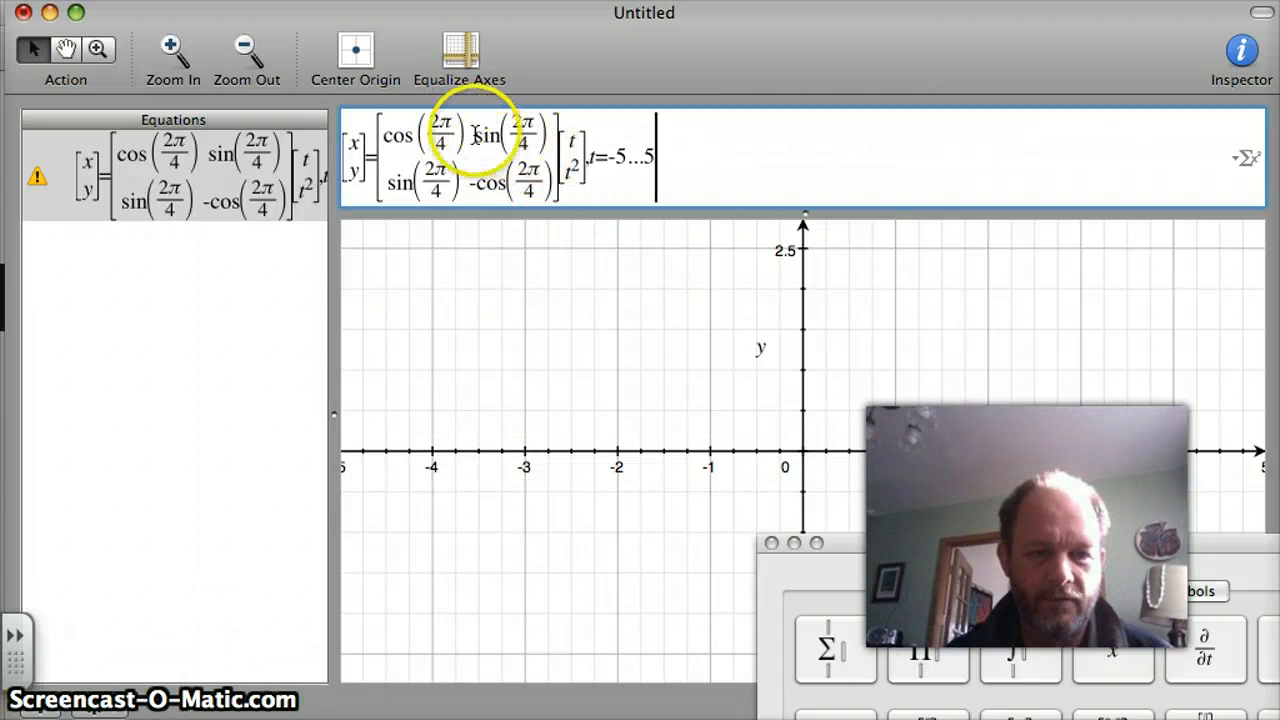
Replace the fractions in the matrix's first row with π, making the entries cos(π) and sin(π).
left_click(462, 130)
left_click(453, 133)
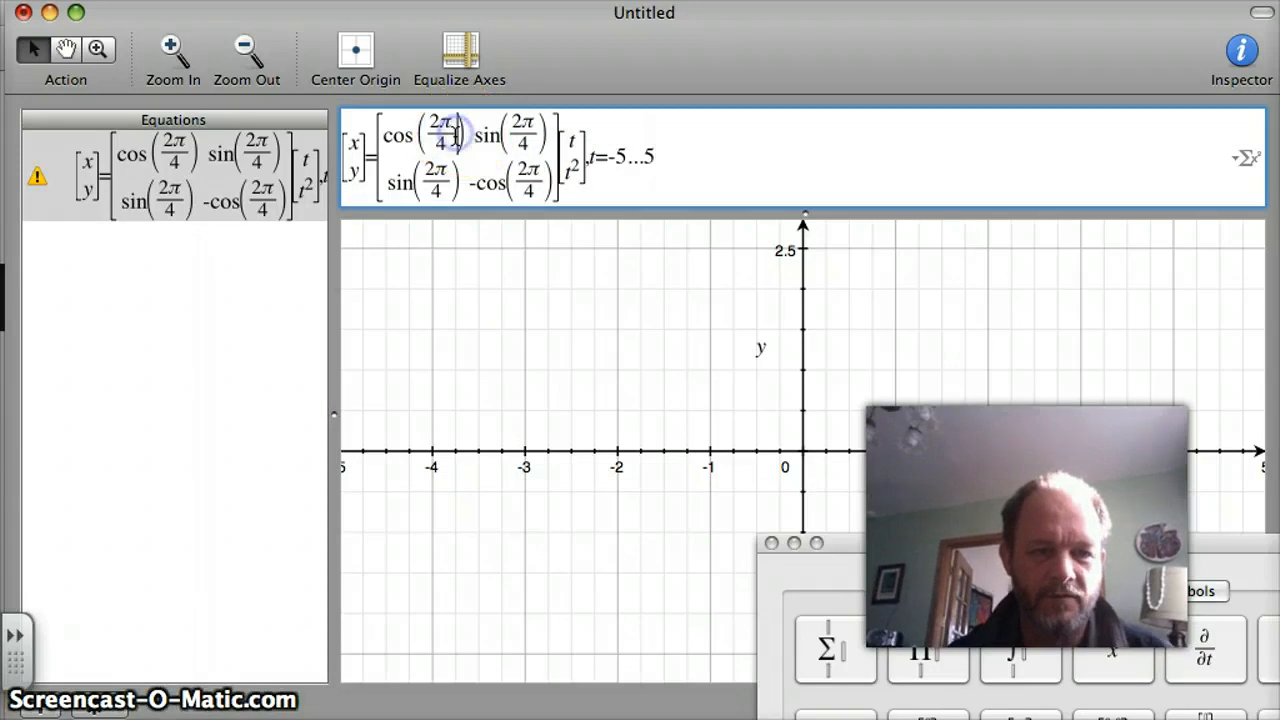
key("BackSpace")
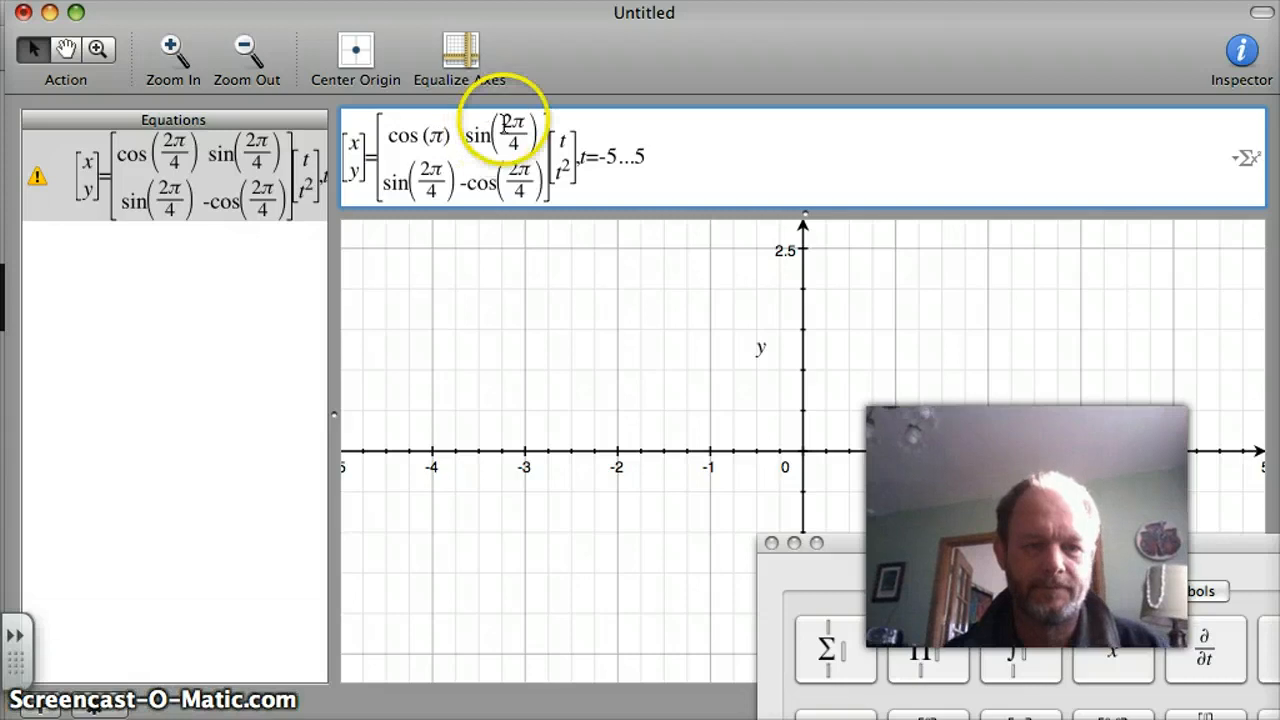
left_click(525, 124)
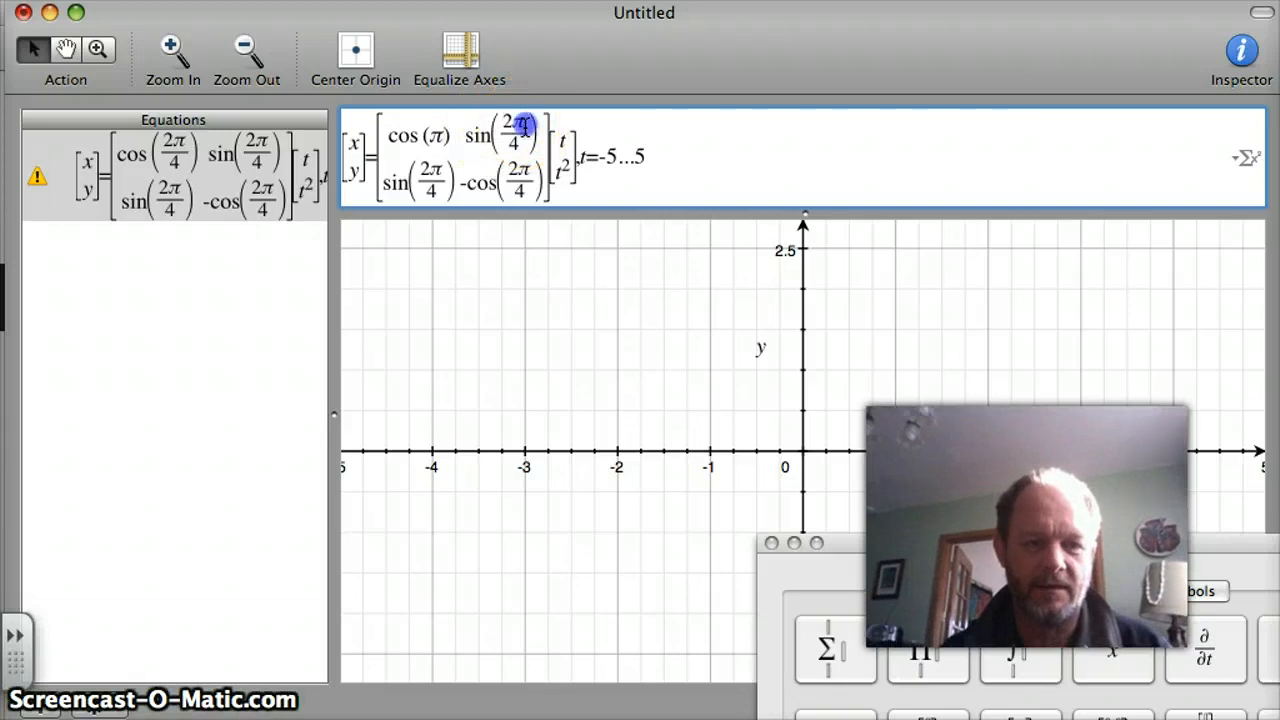
key("BackSpace")
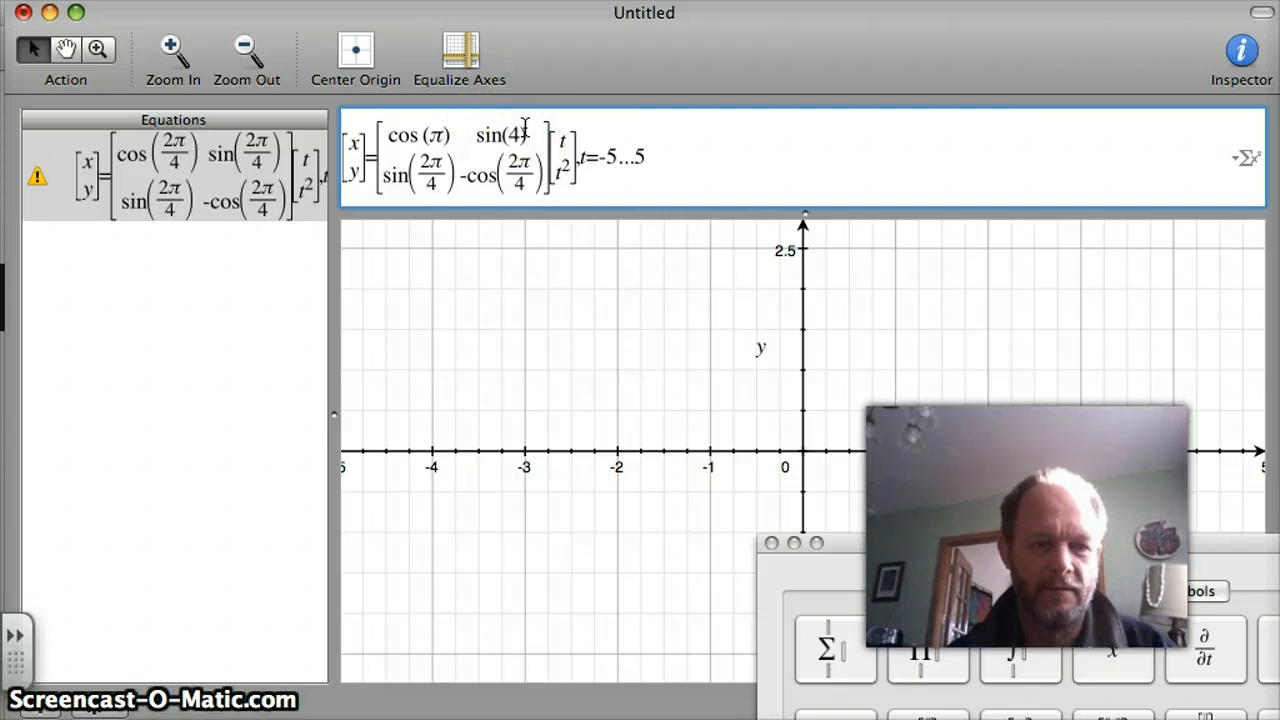
key("Delete")
type("π")
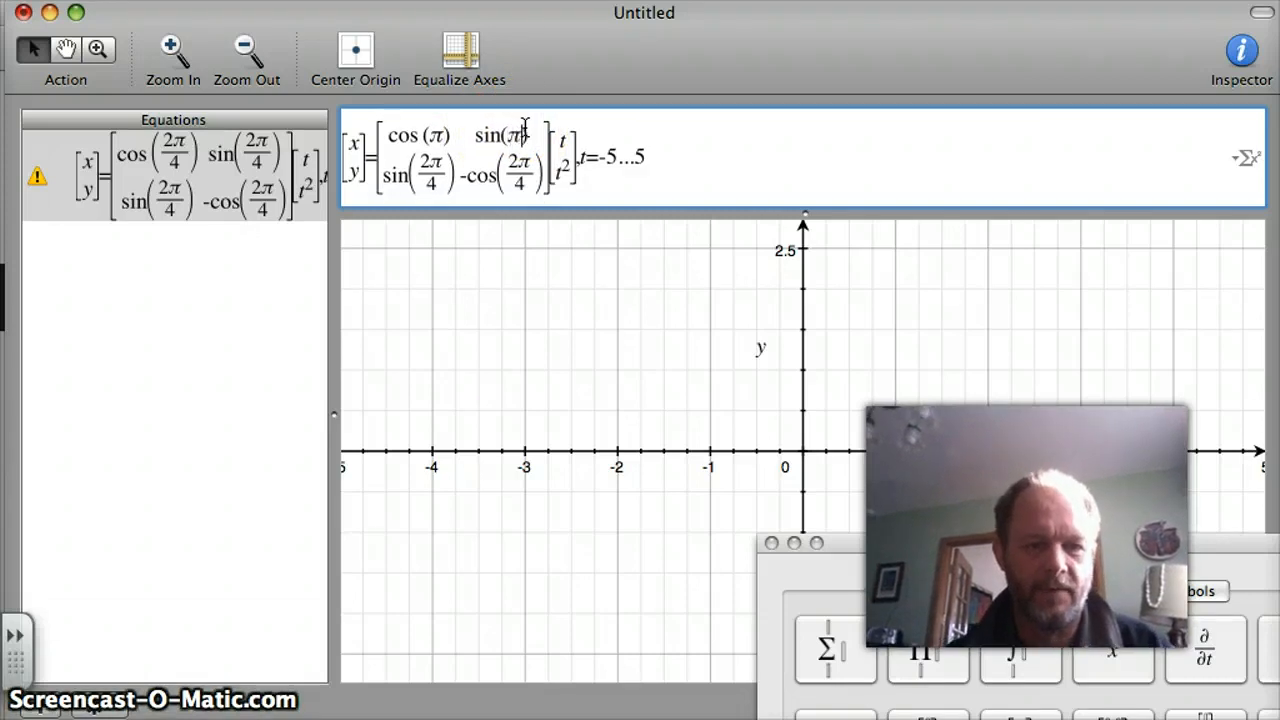
Replace the fractions in the matrix's second row with π, making the entries sin(π) and -cos(π).
left_click(440, 176)
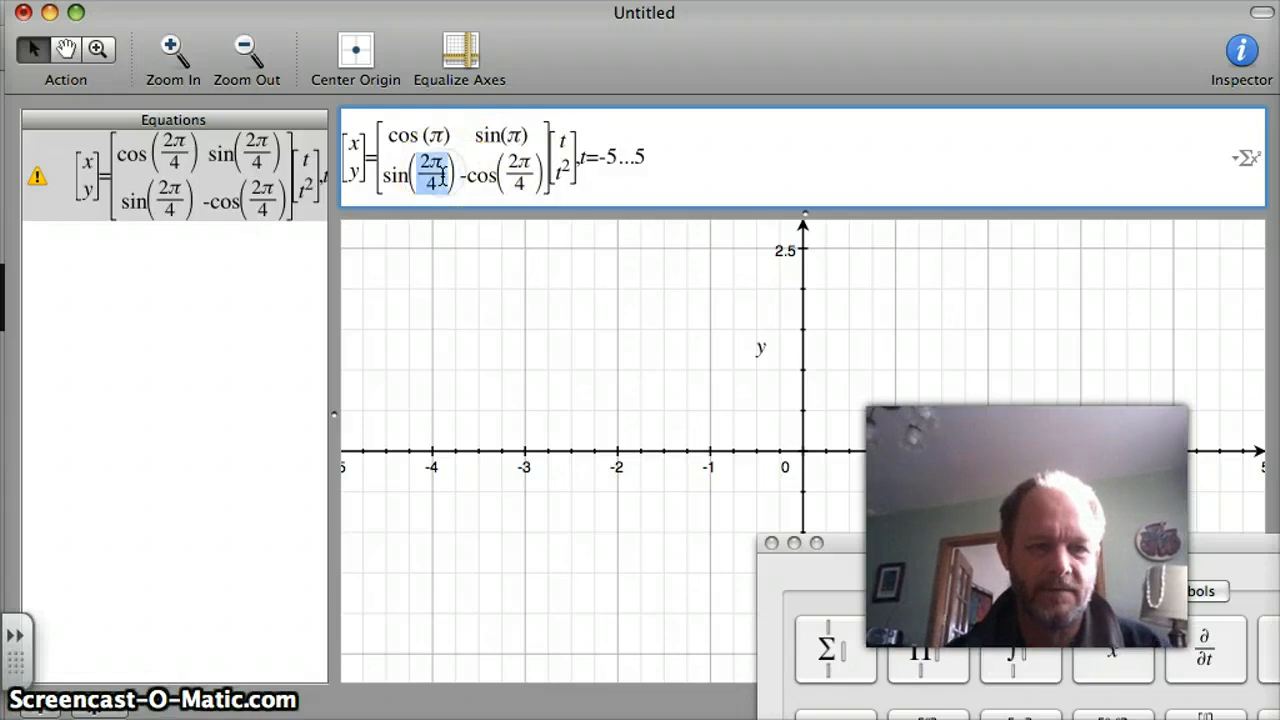
key("BackSpace")
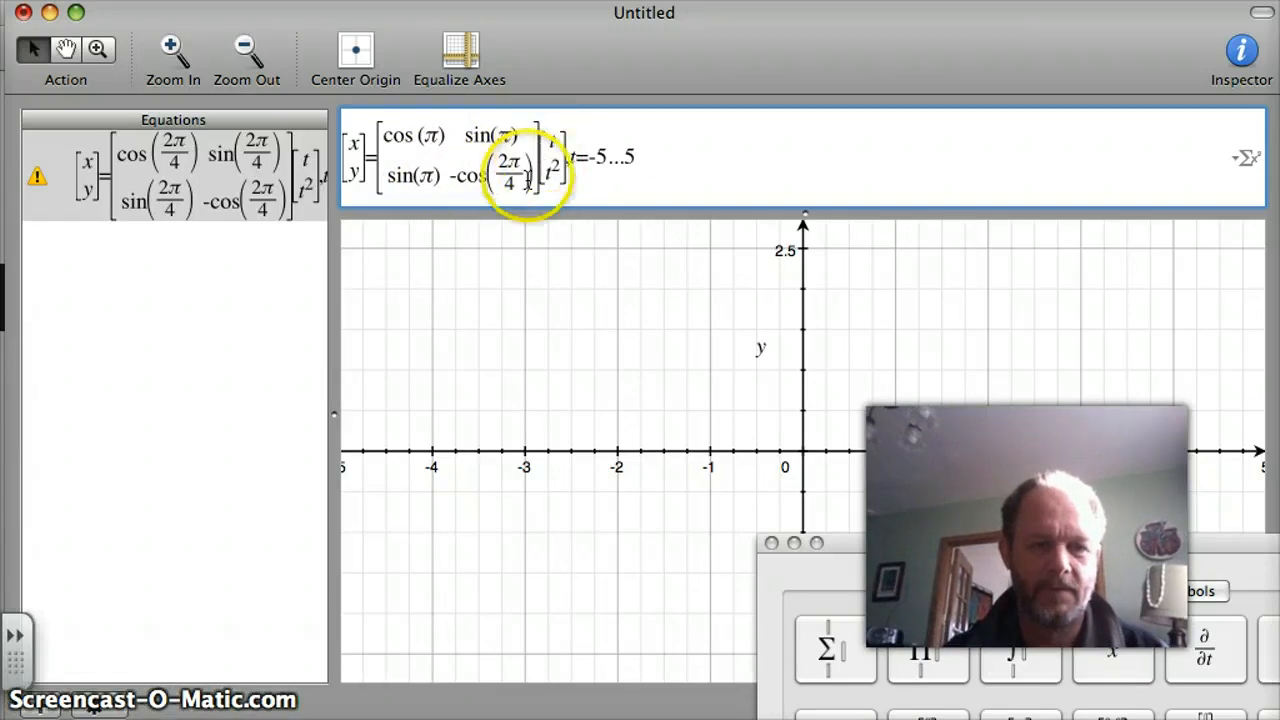
left_click(516, 177)
key("BackSpace")
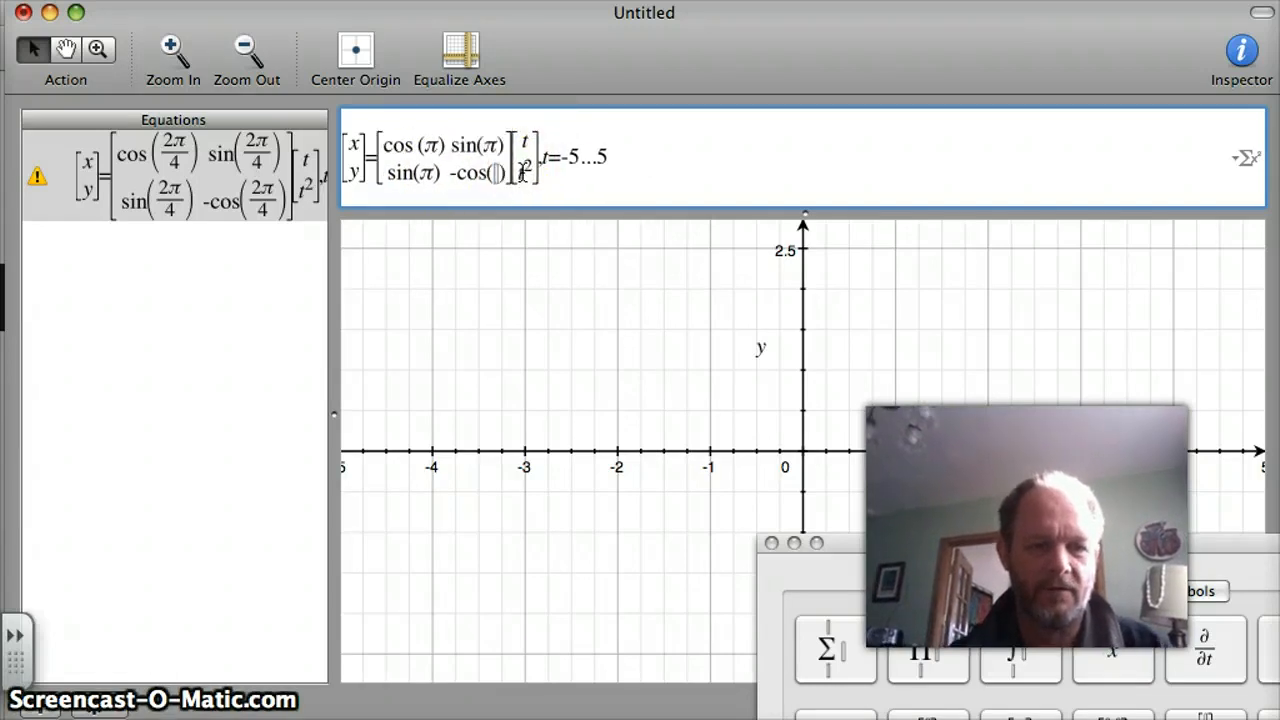
type("π")
Try to plot the equation with π as every matrix argument, dismiss the resulting dialog, and return to the cos entry.
left_click(650, 166)
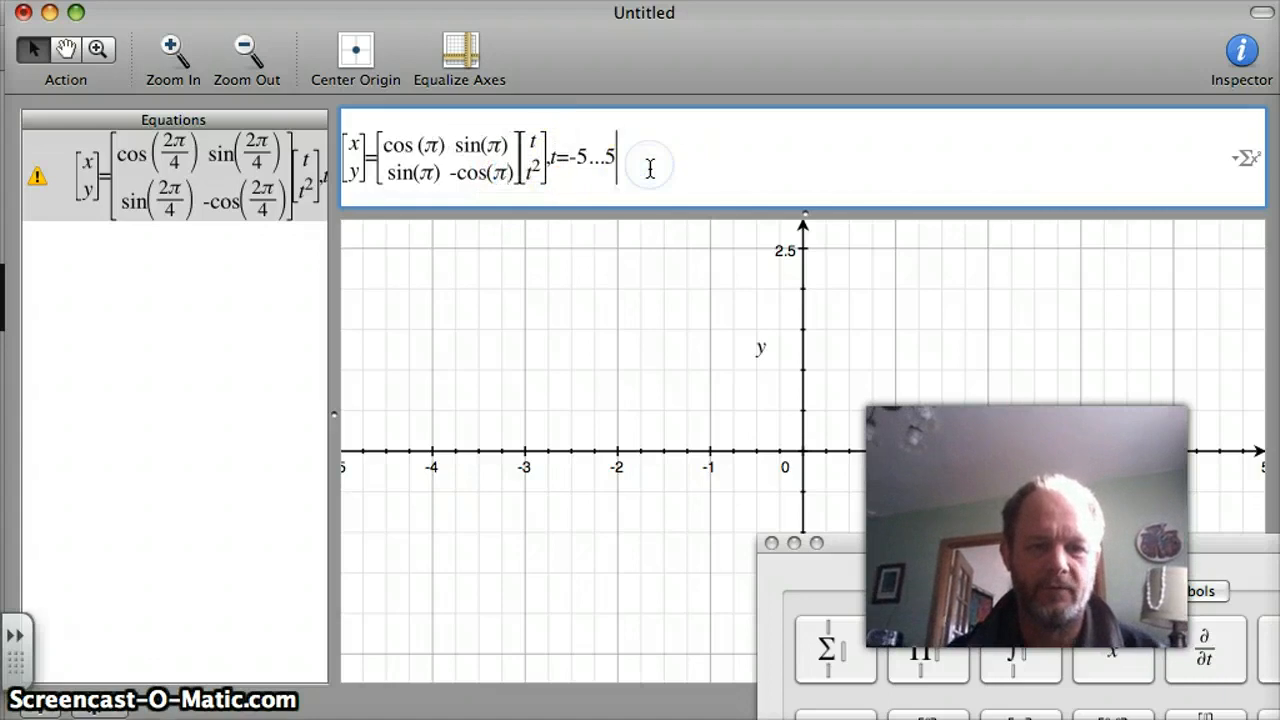
key("Return")
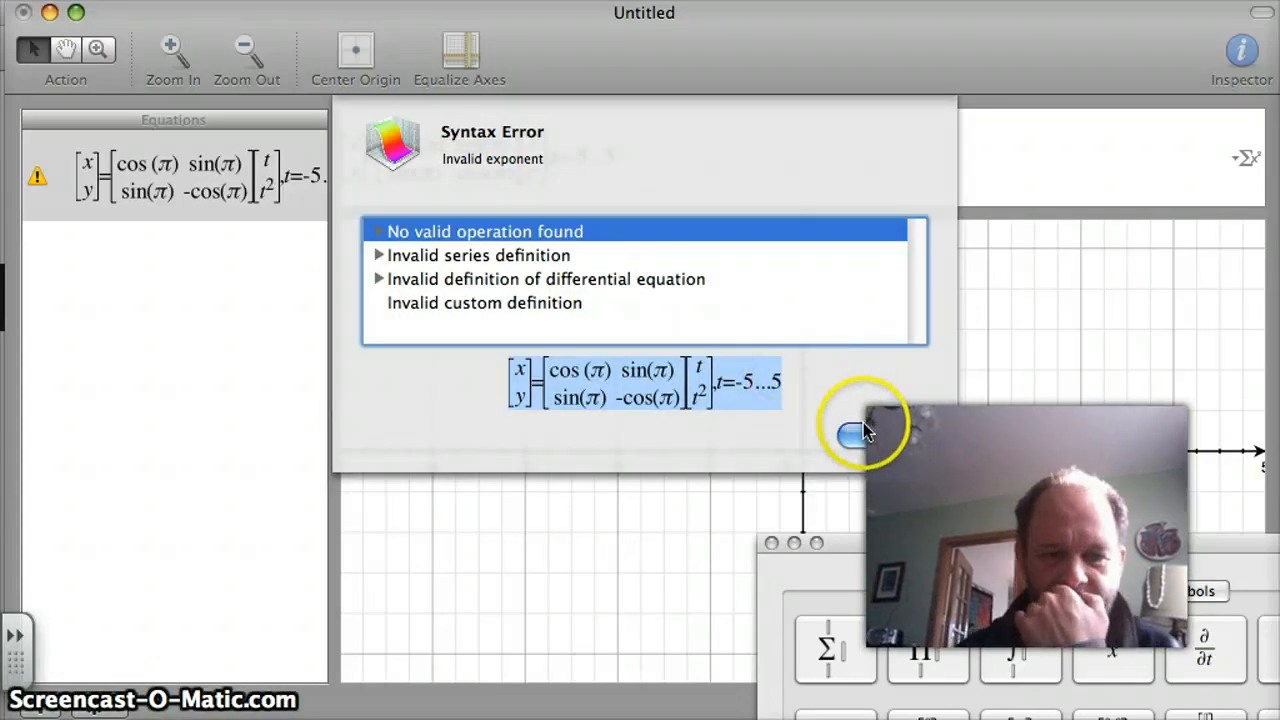
left_click(870, 426)
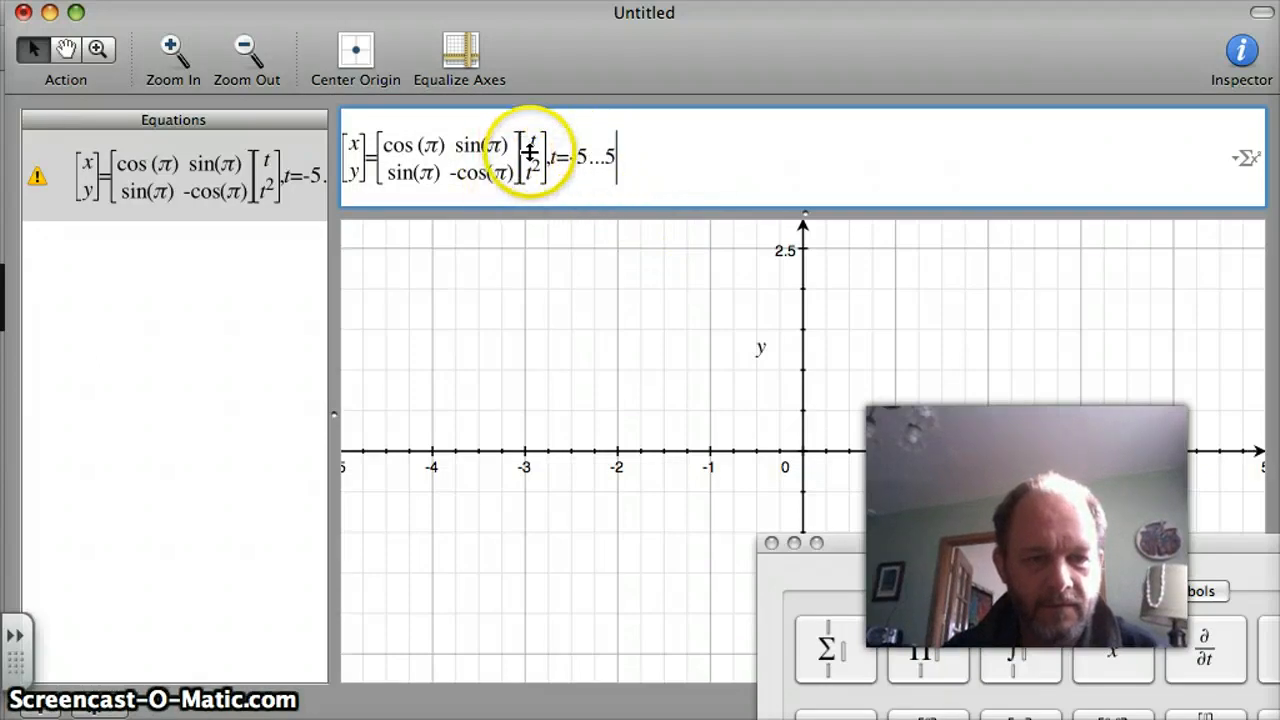
left_click(406, 146)
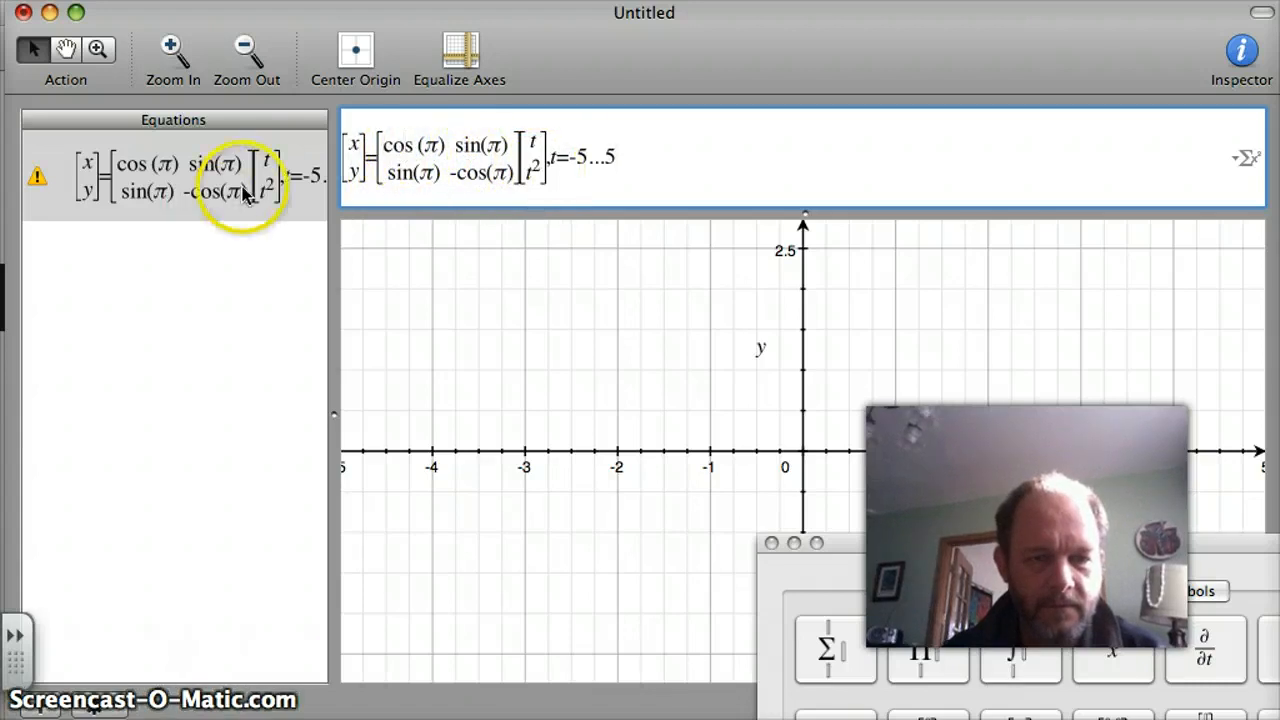